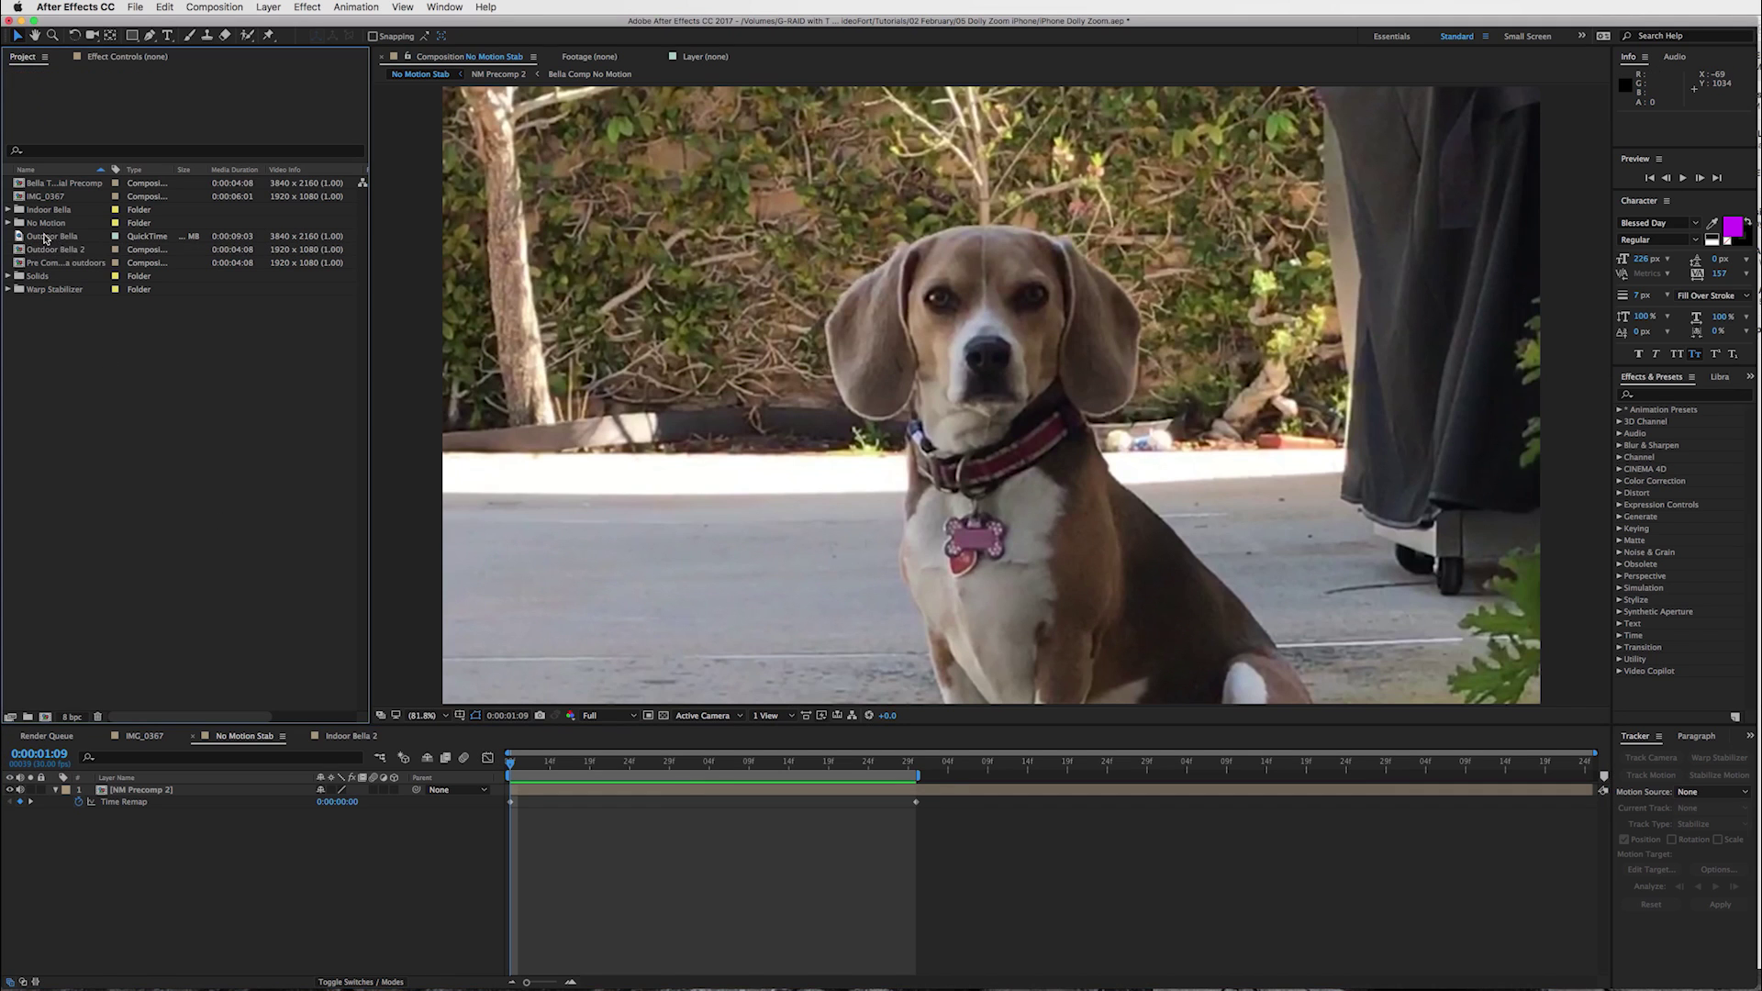
Step: Make a new comp from the Outdoor Bella footage and set its work area from 0:00:00:18 to 0:00:05:24
{"action": "left_click", "coordinate": [25, 238]}
{"action": "left_click_drag", "start_coordinate": [19, 241], "coordinate": [45, 719]}
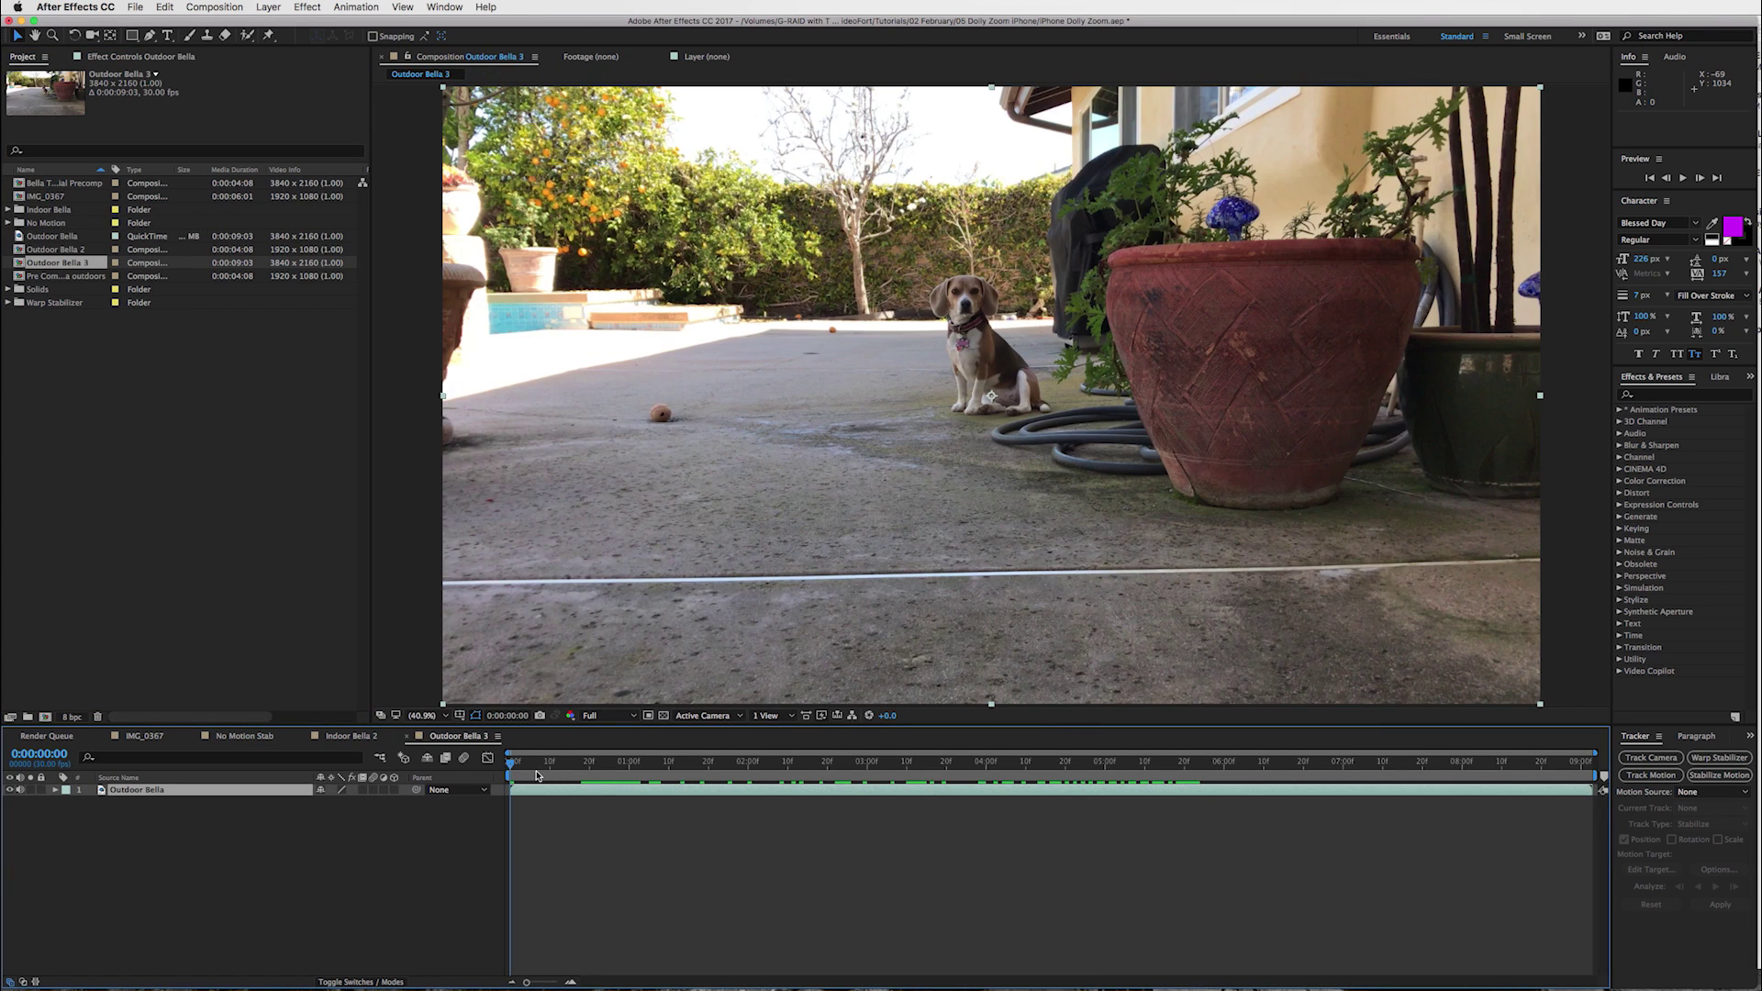
{"action": "left_click_drag", "start_coordinate": [542, 764], "coordinate": [580, 763]}
{"action": "key", "text": "b"}
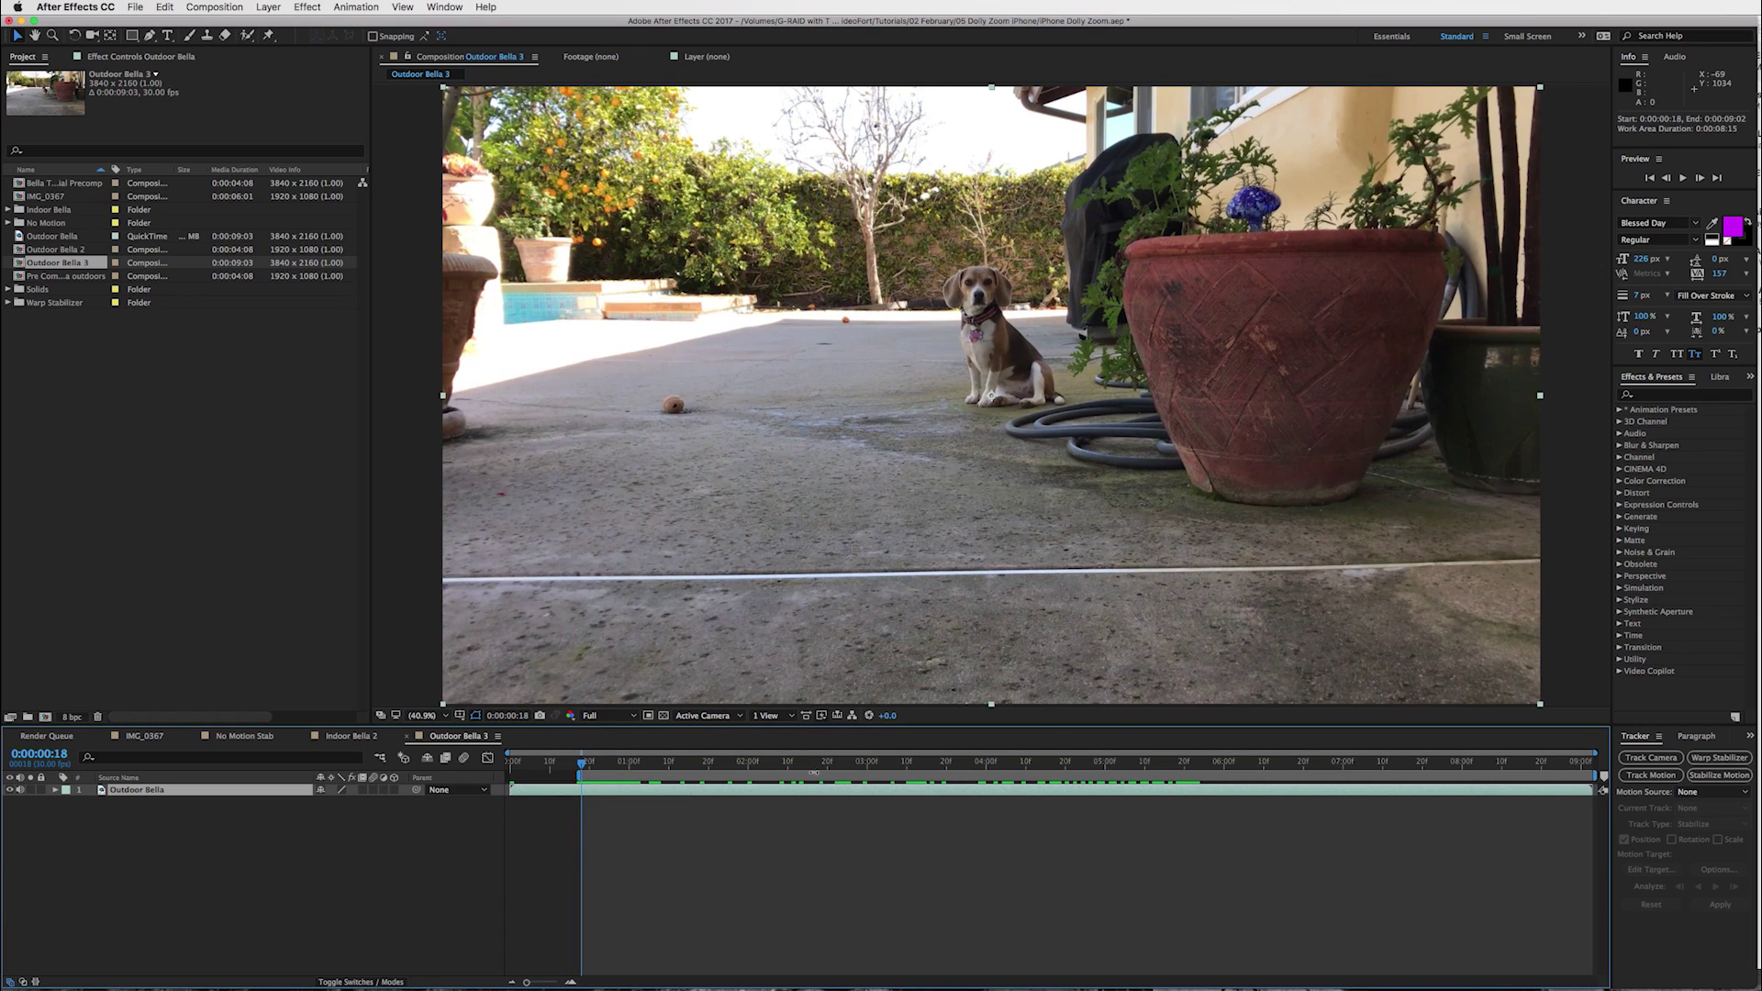
{"action": "left_click_drag", "start_coordinate": [1061, 762], "coordinate": [1203, 770]}
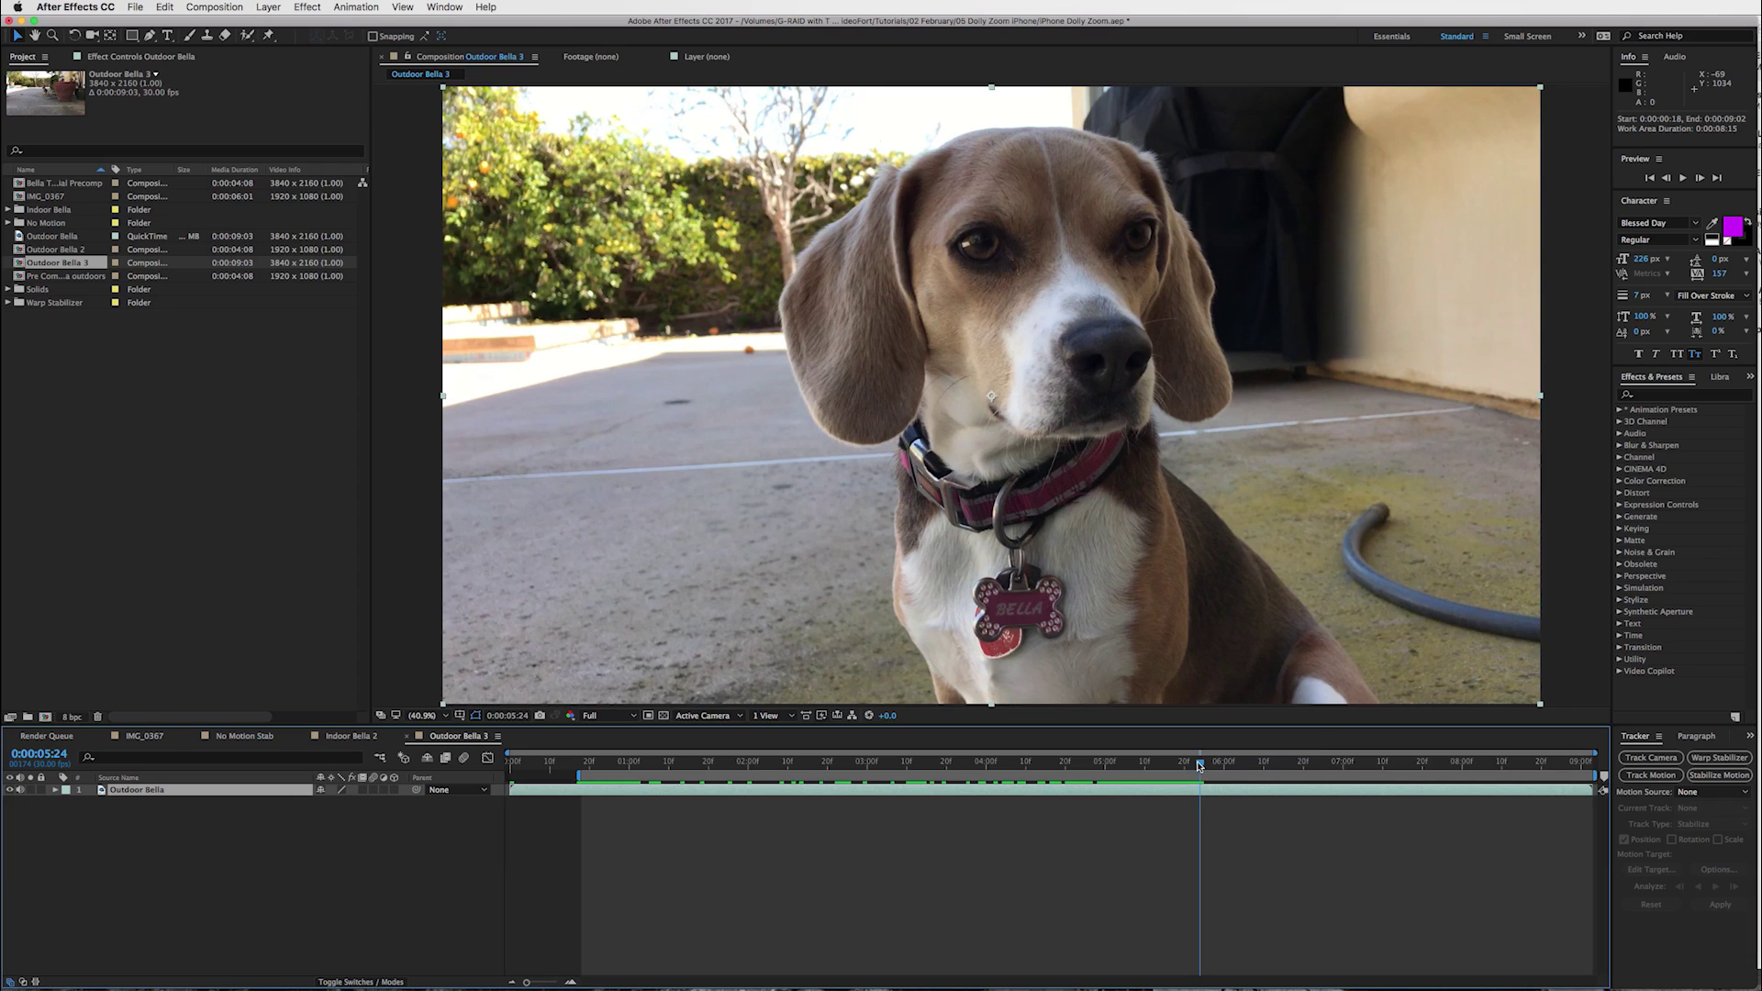
{"action": "key", "text": "n"}
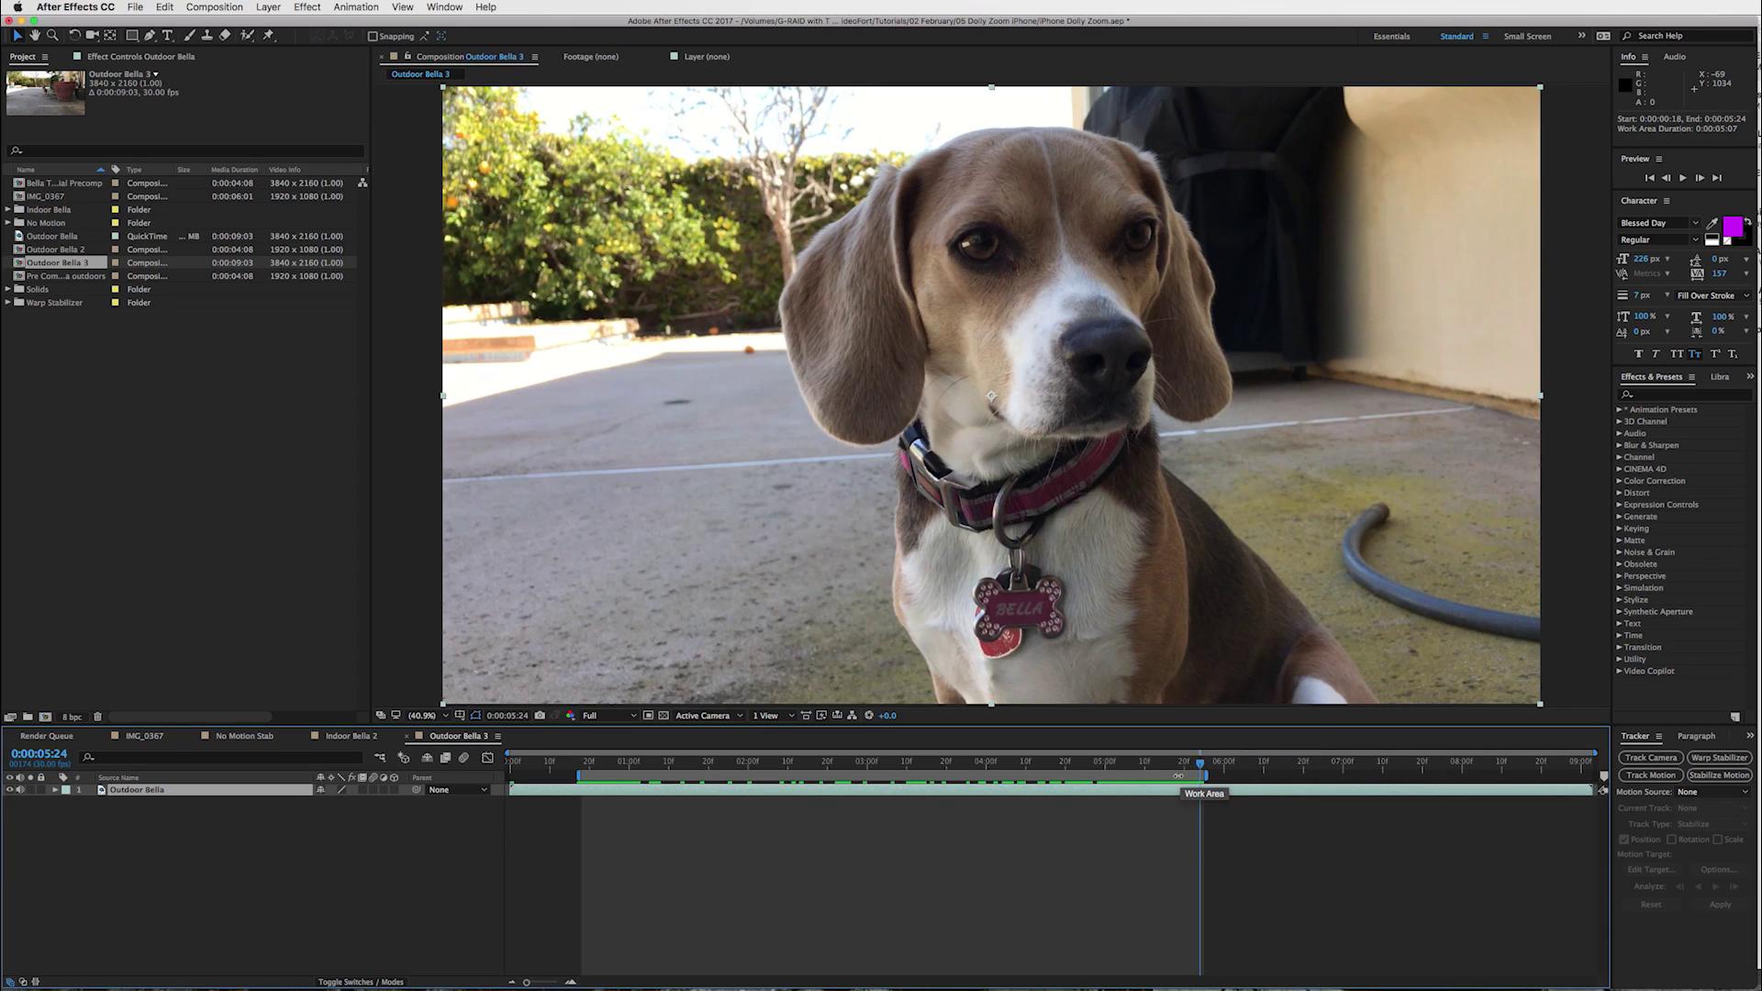
Step: Trim the comp to the work area and return to the wide patio shot near the start
{"action": "right_click", "coordinate": [1165, 782]}
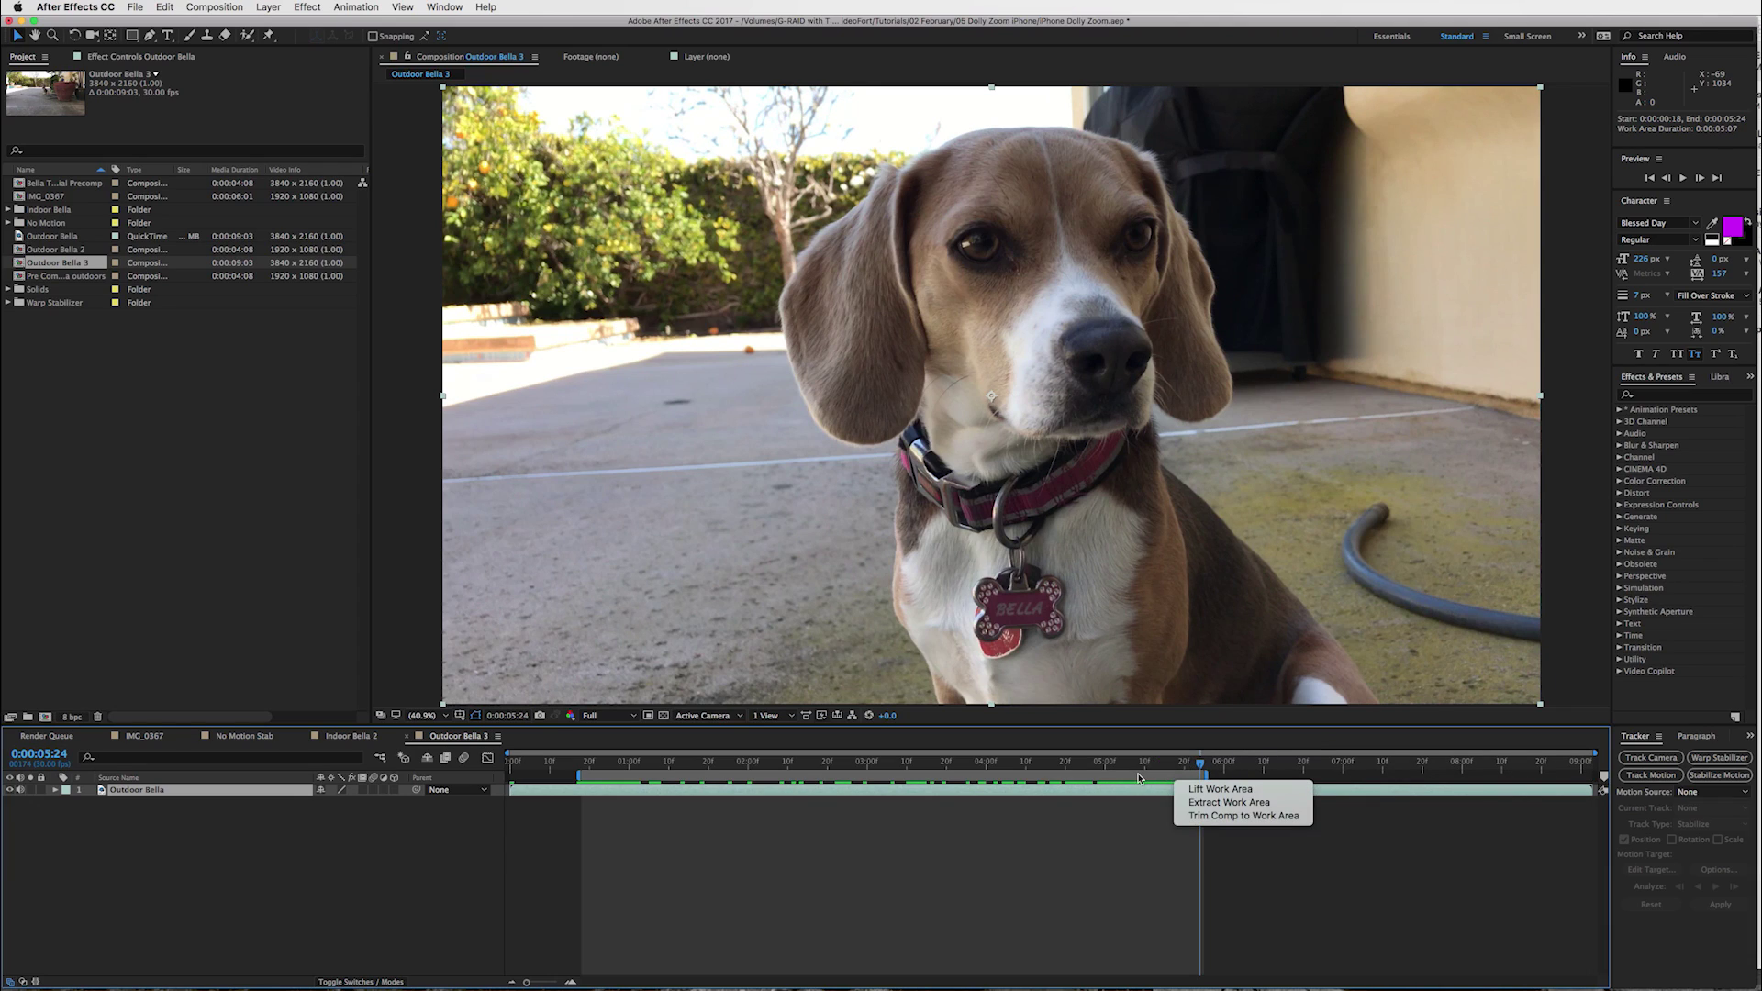
{"action": "right_click", "coordinate": [1138, 777]}
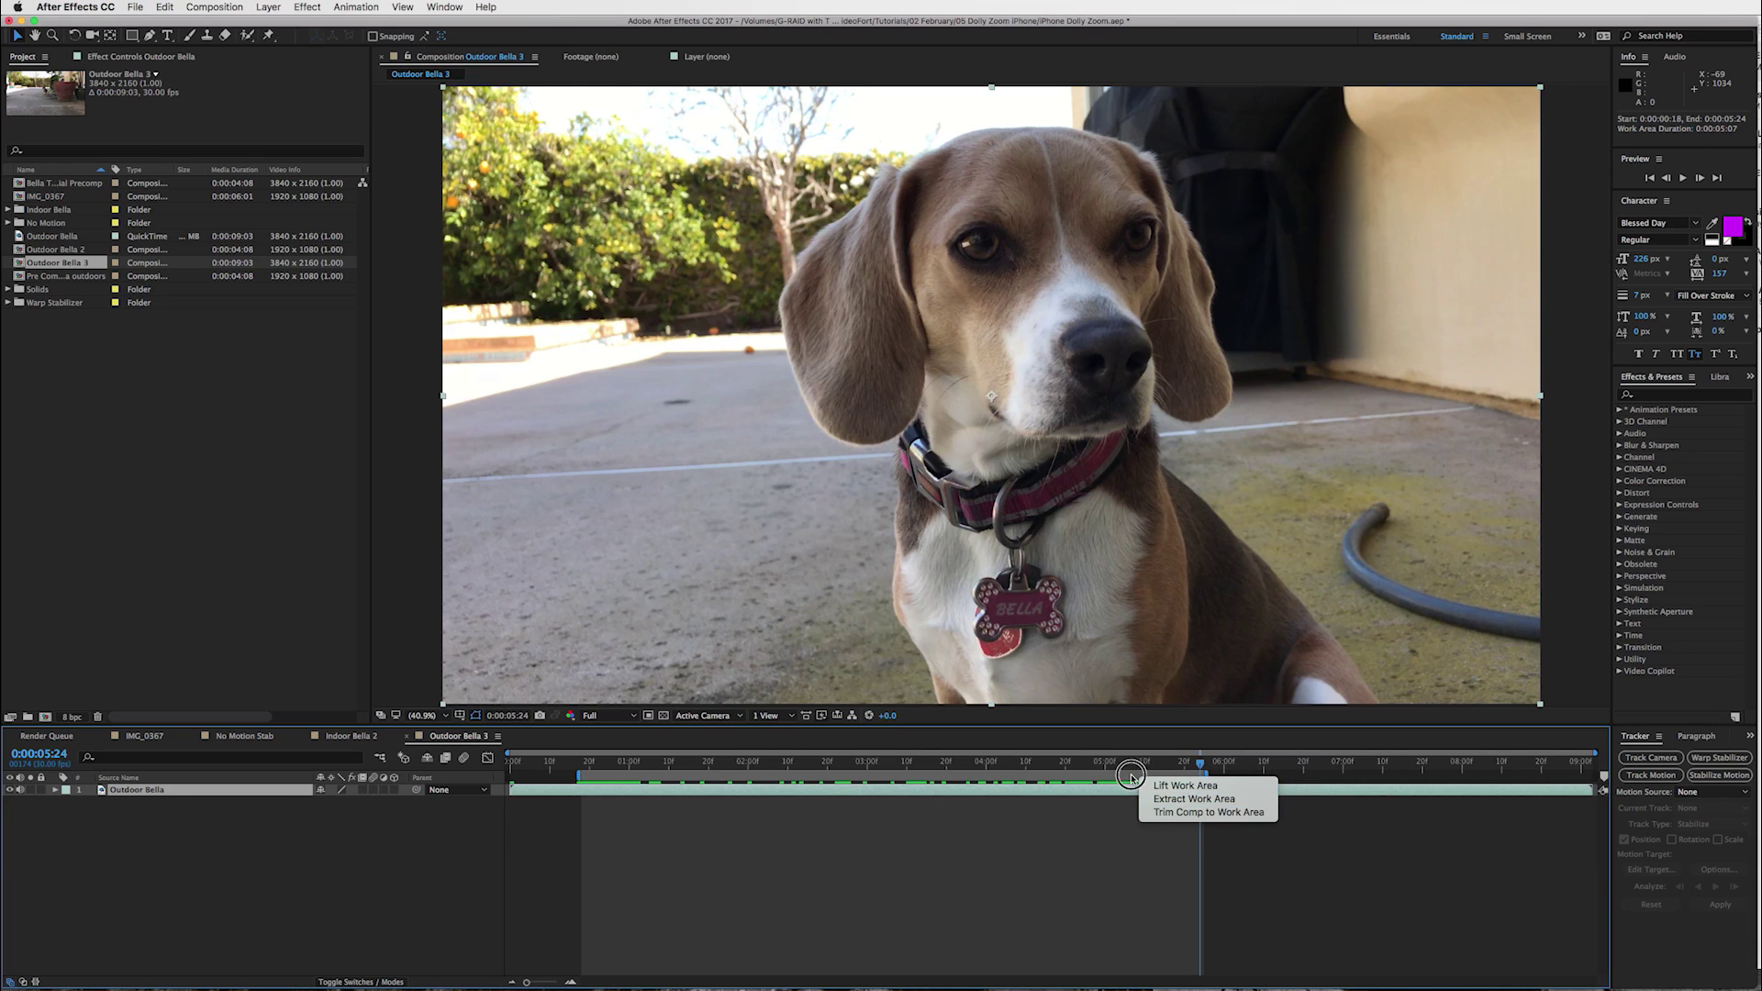
{"action": "right_click", "coordinate": [1138, 778]}
{"action": "right_click", "coordinate": [1143, 780]}
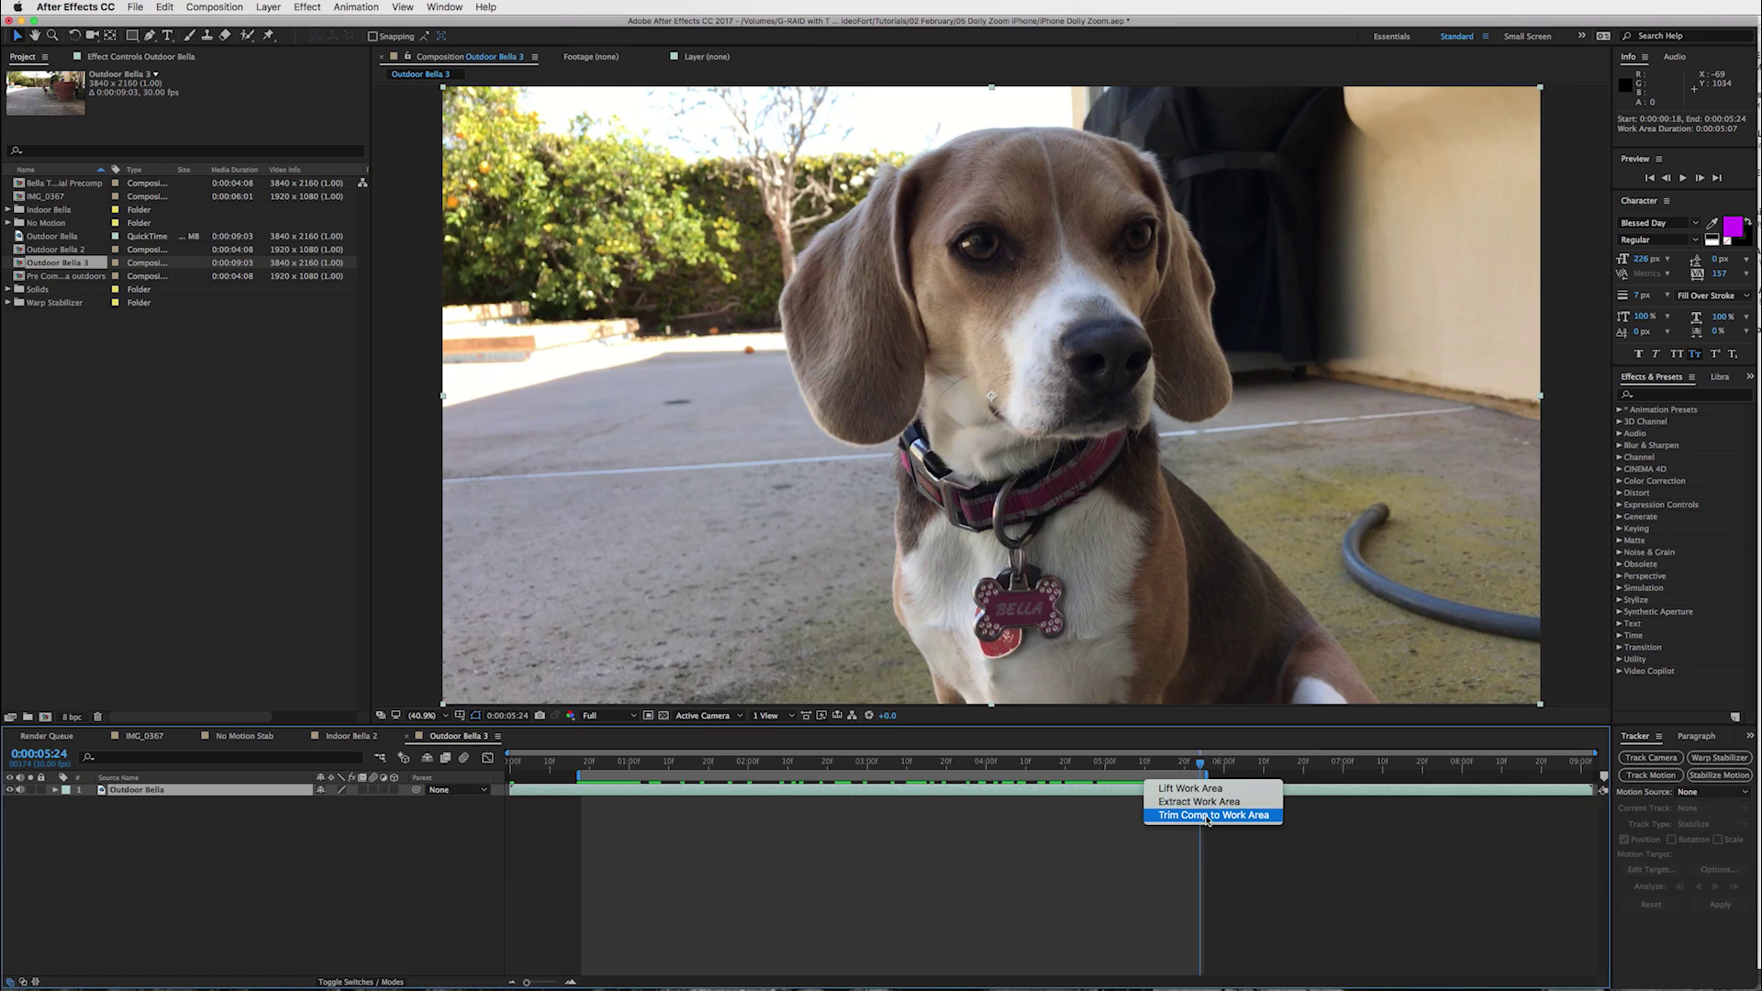
{"action": "left_click", "coordinate": [1244, 818]}
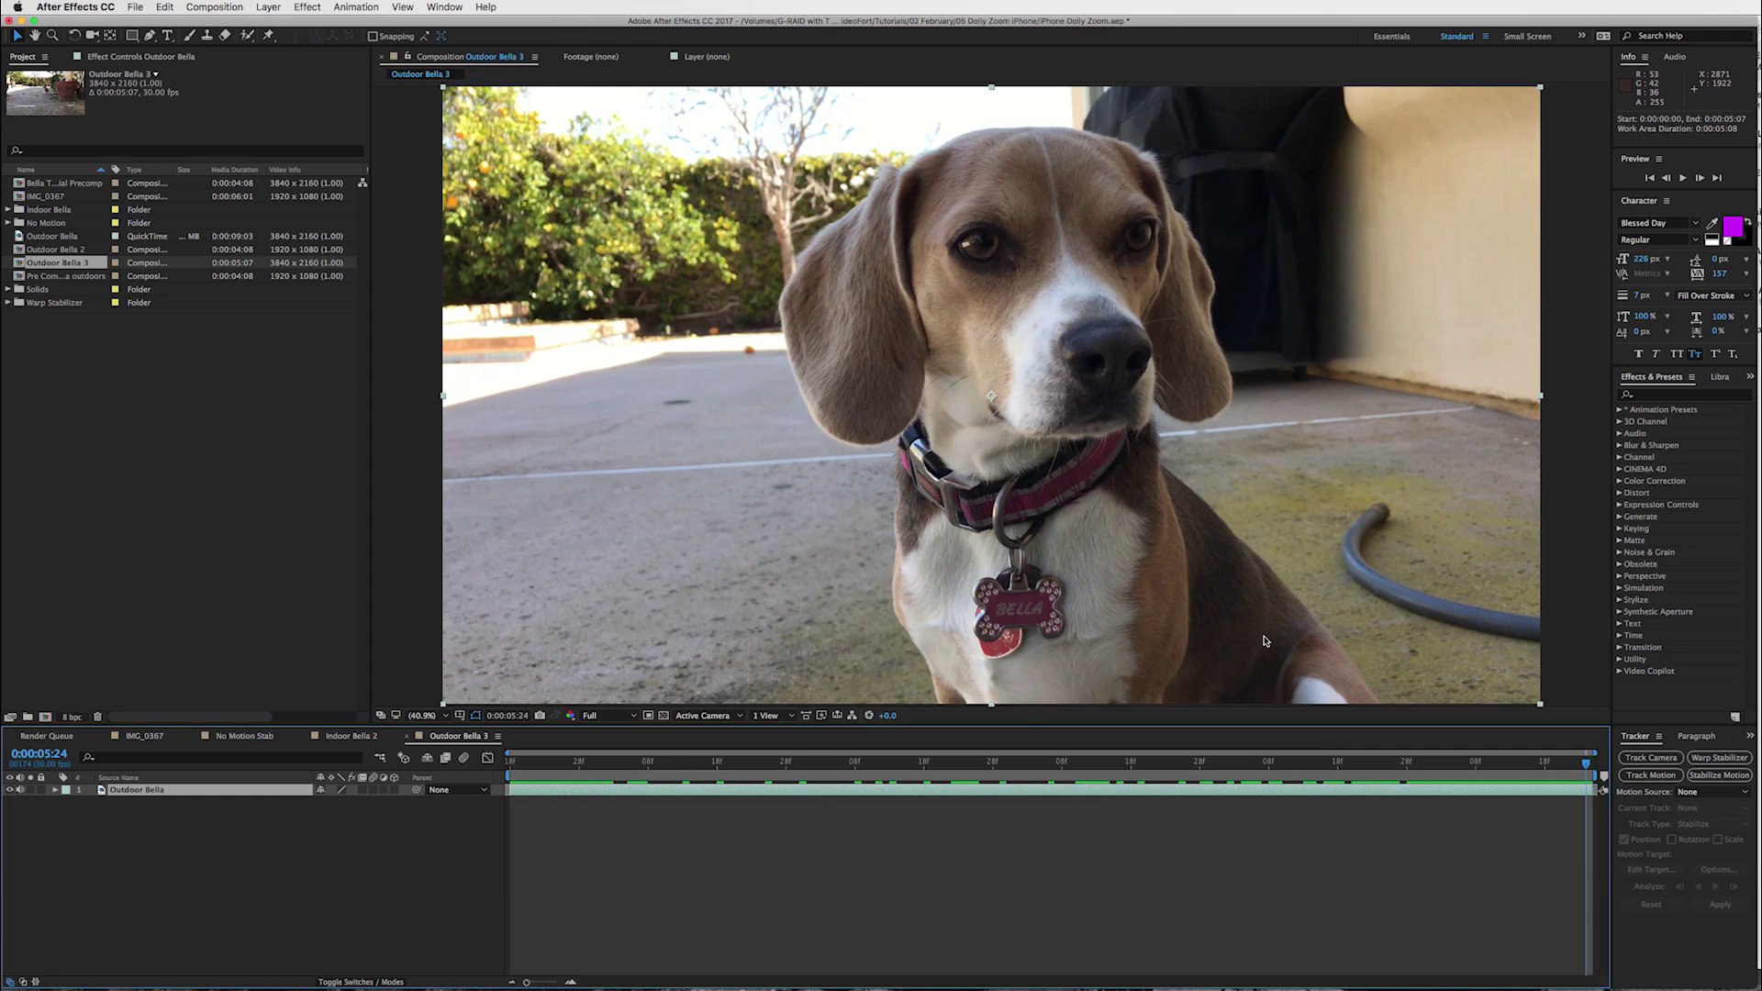
{"action": "left_click_drag", "start_coordinate": [788, 769], "coordinate": [1461, 795]}
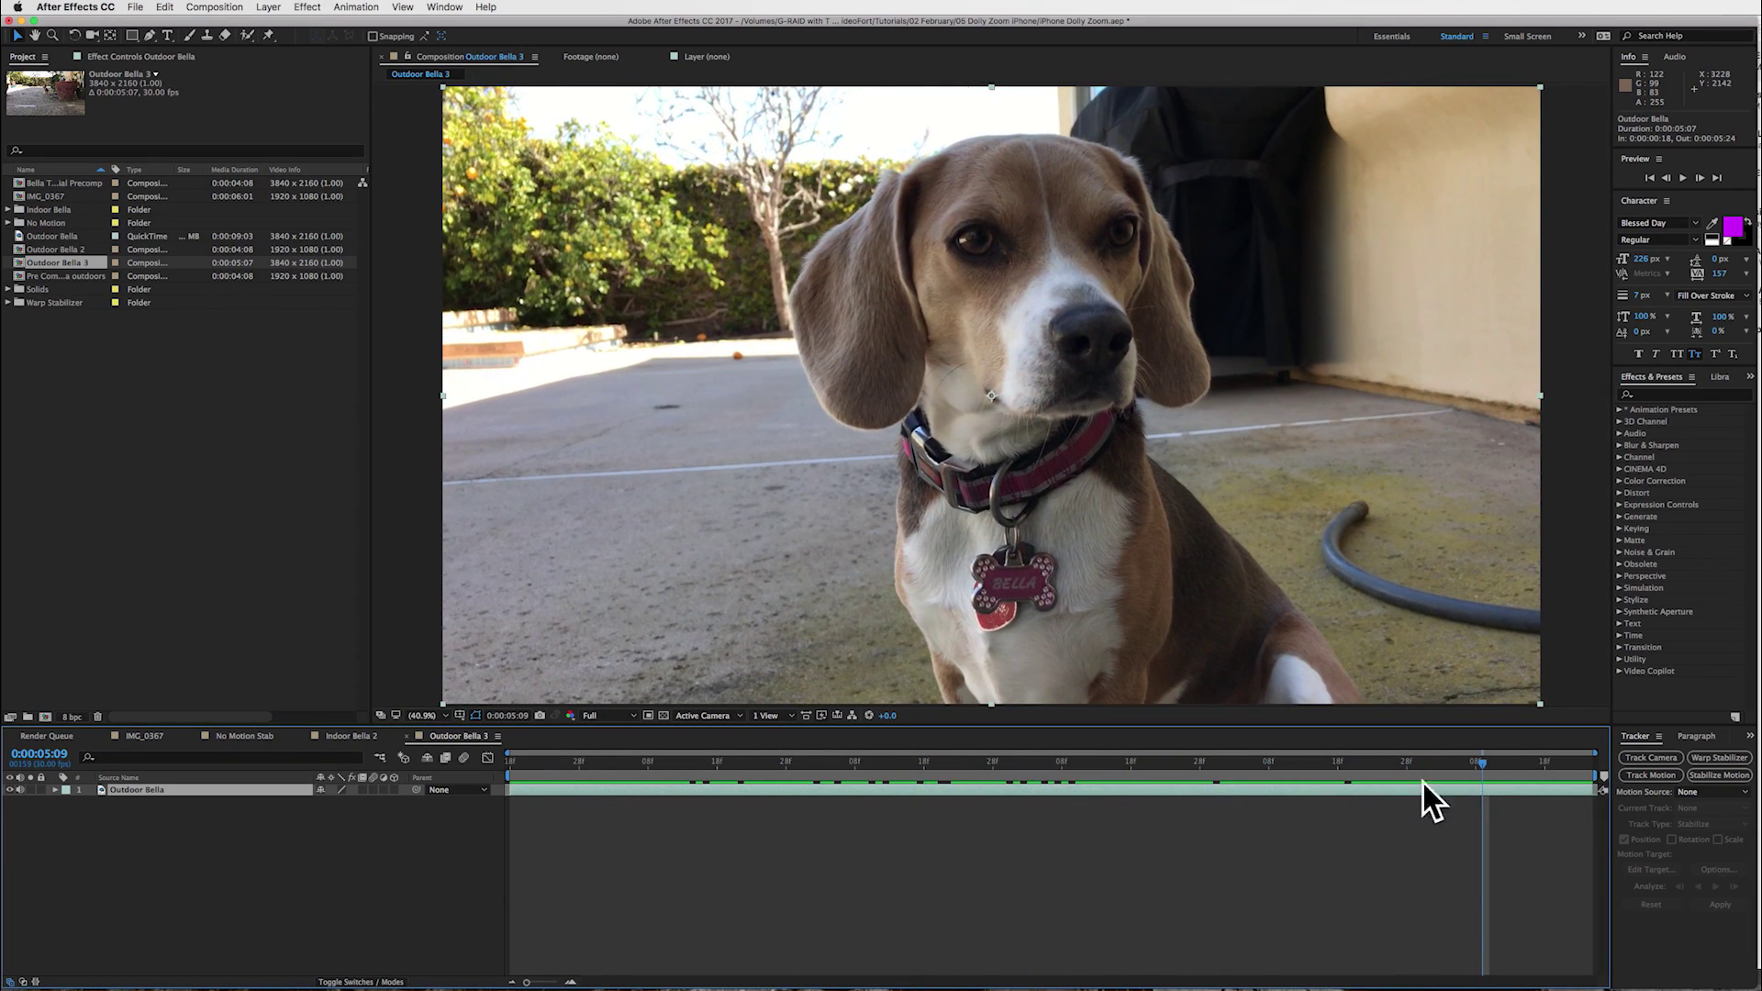
Step: Apply Warp Stabilizer to the Outdoor Bella layer with its Result set to No Motion
{"action": "left_click", "coordinate": [1719, 758]}
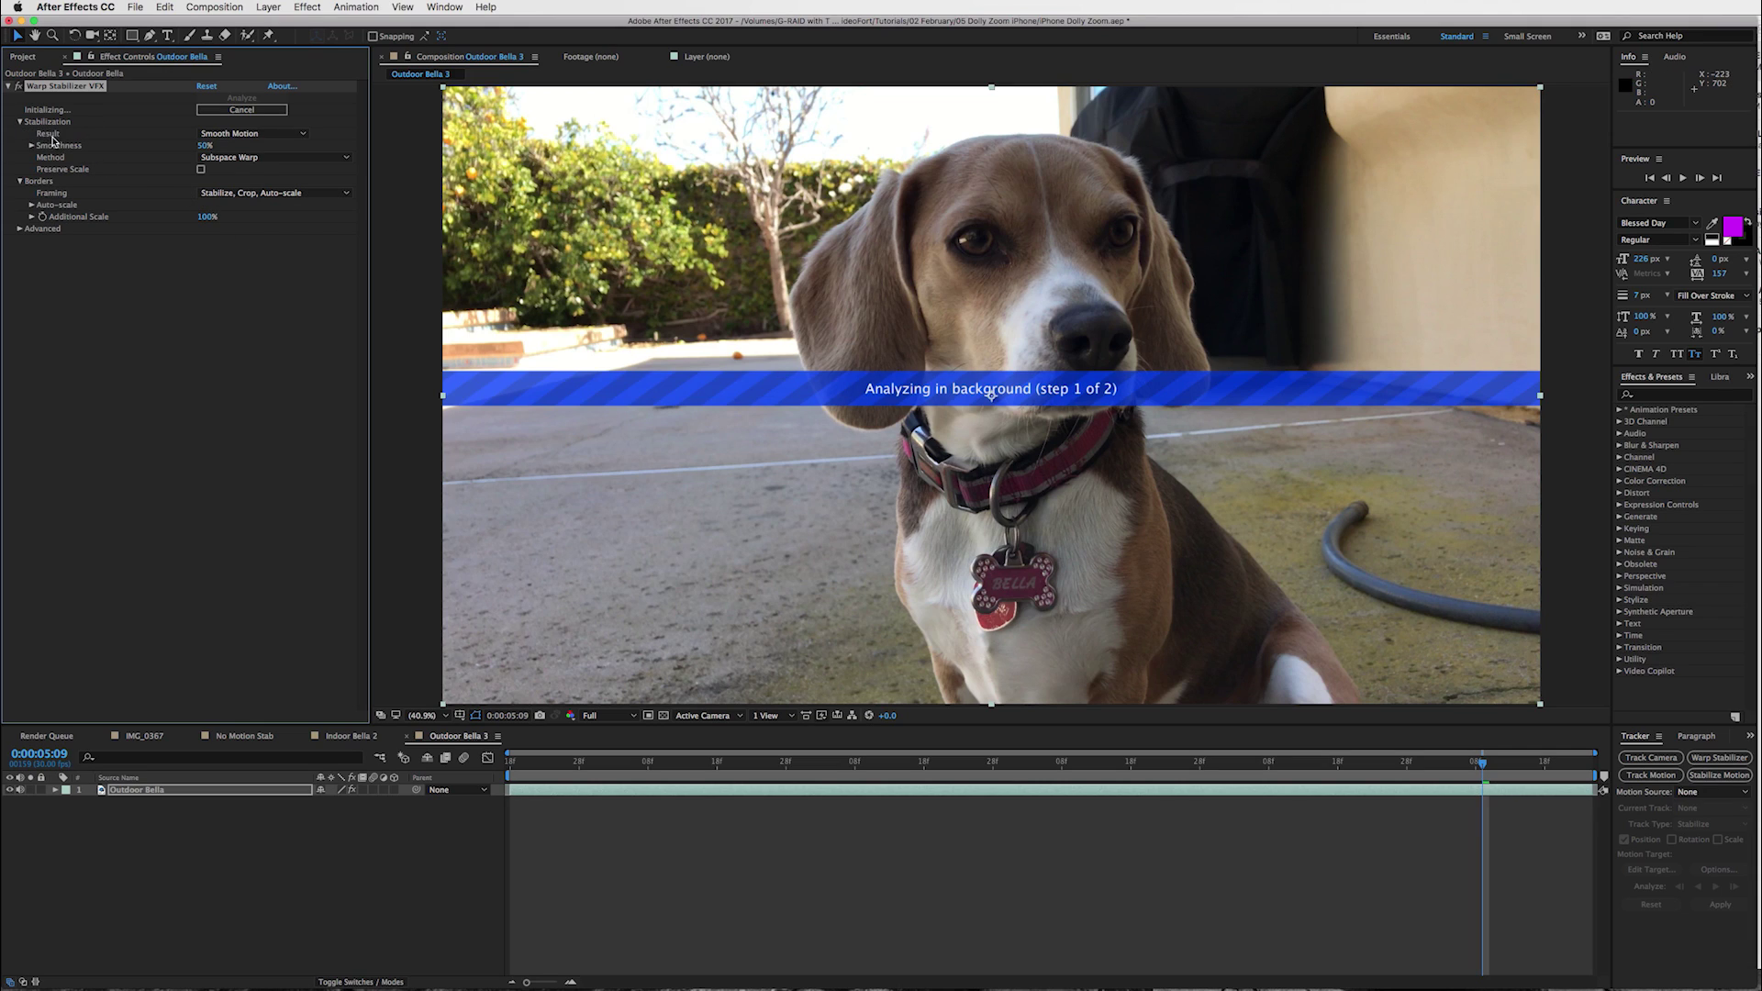
{"action": "left_click", "coordinate": [244, 134]}
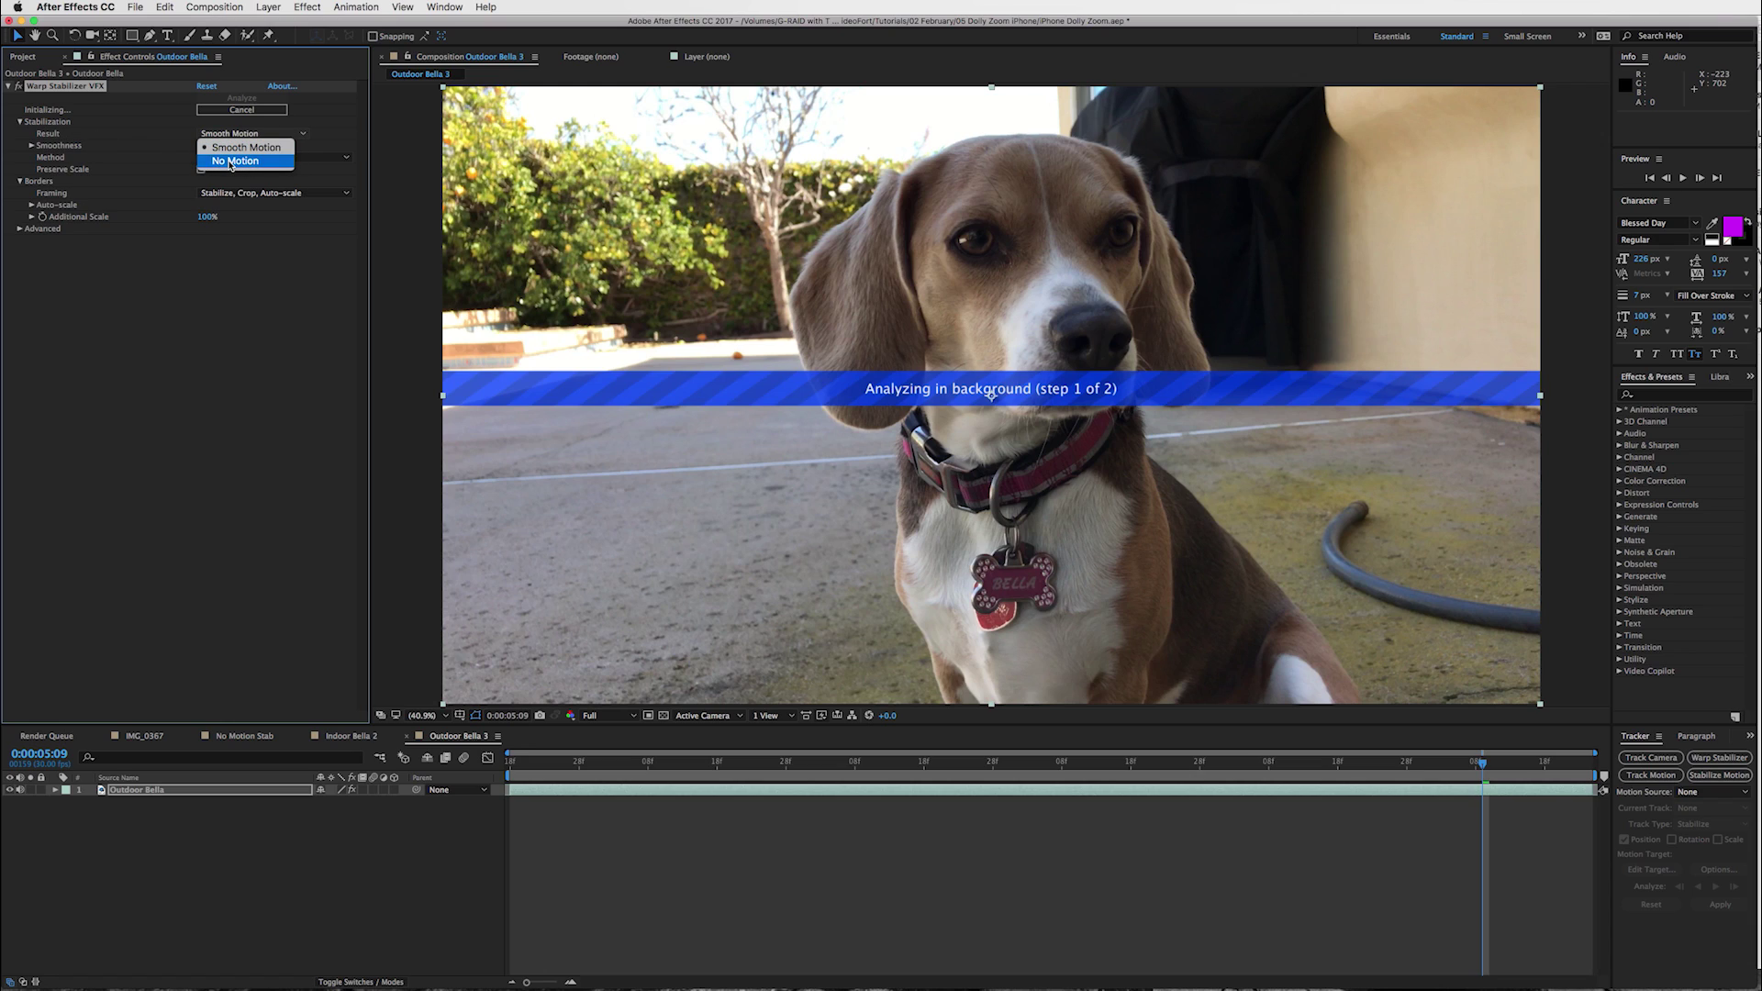
{"action": "left_click", "coordinate": [232, 162]}
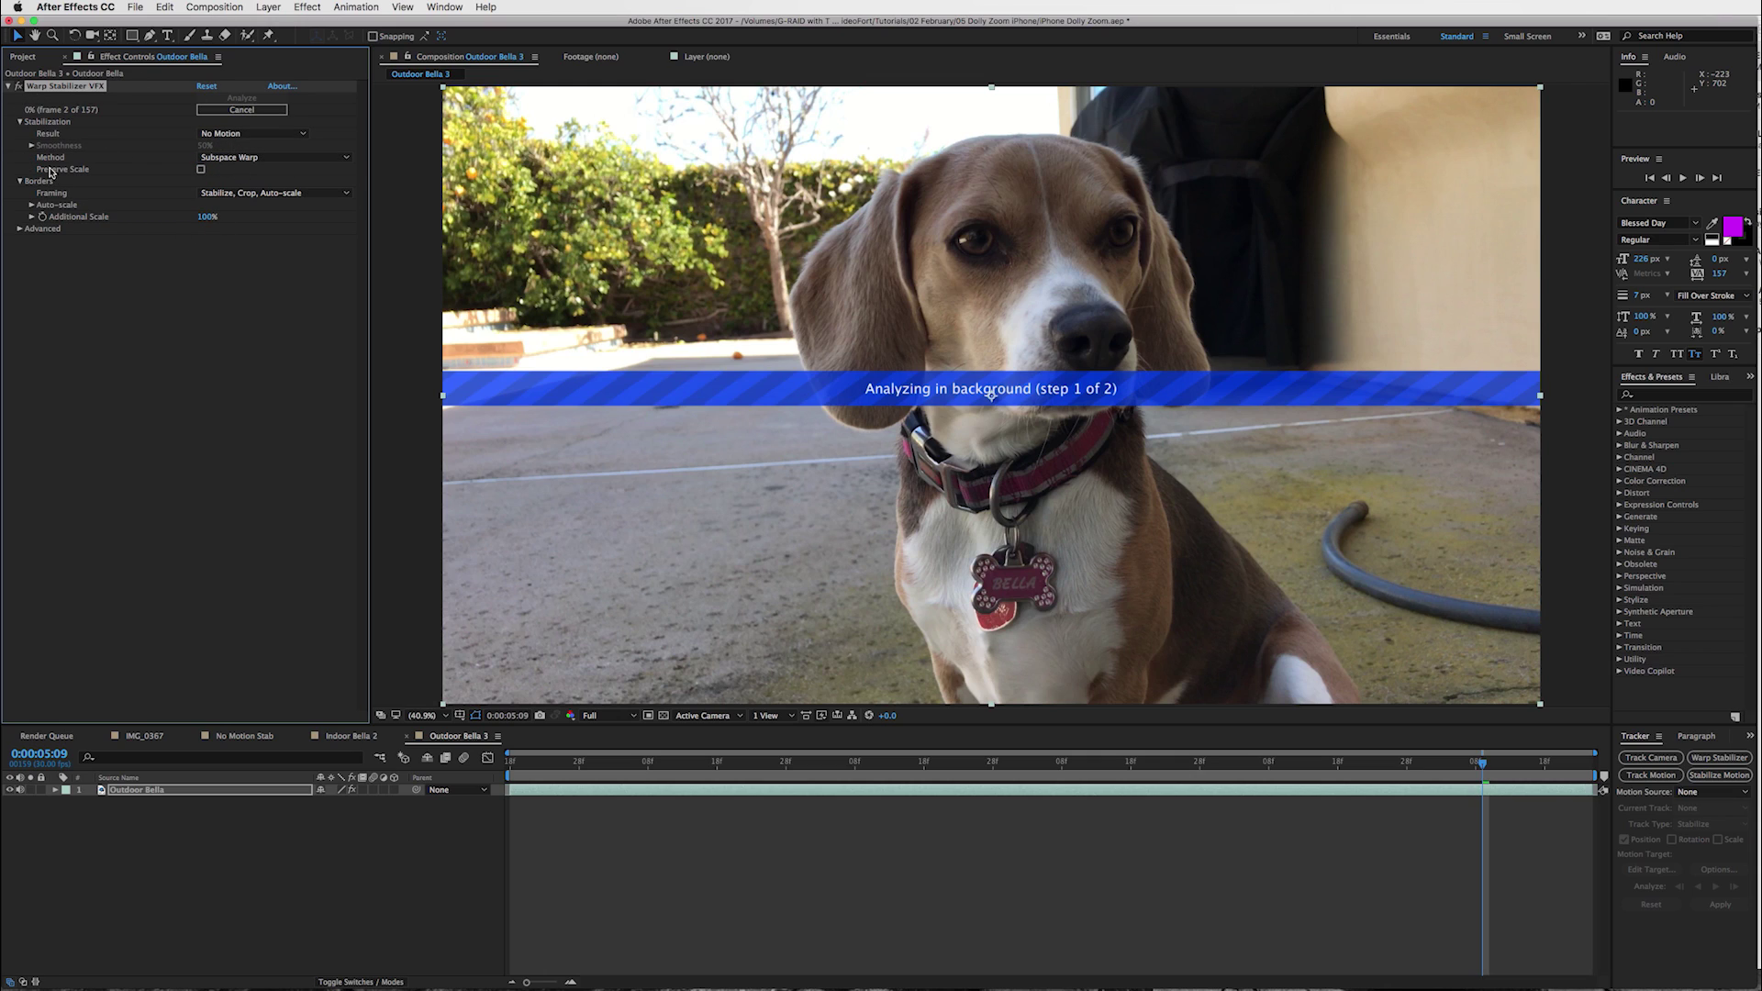
{"action": "left_click", "coordinate": [253, 133]}
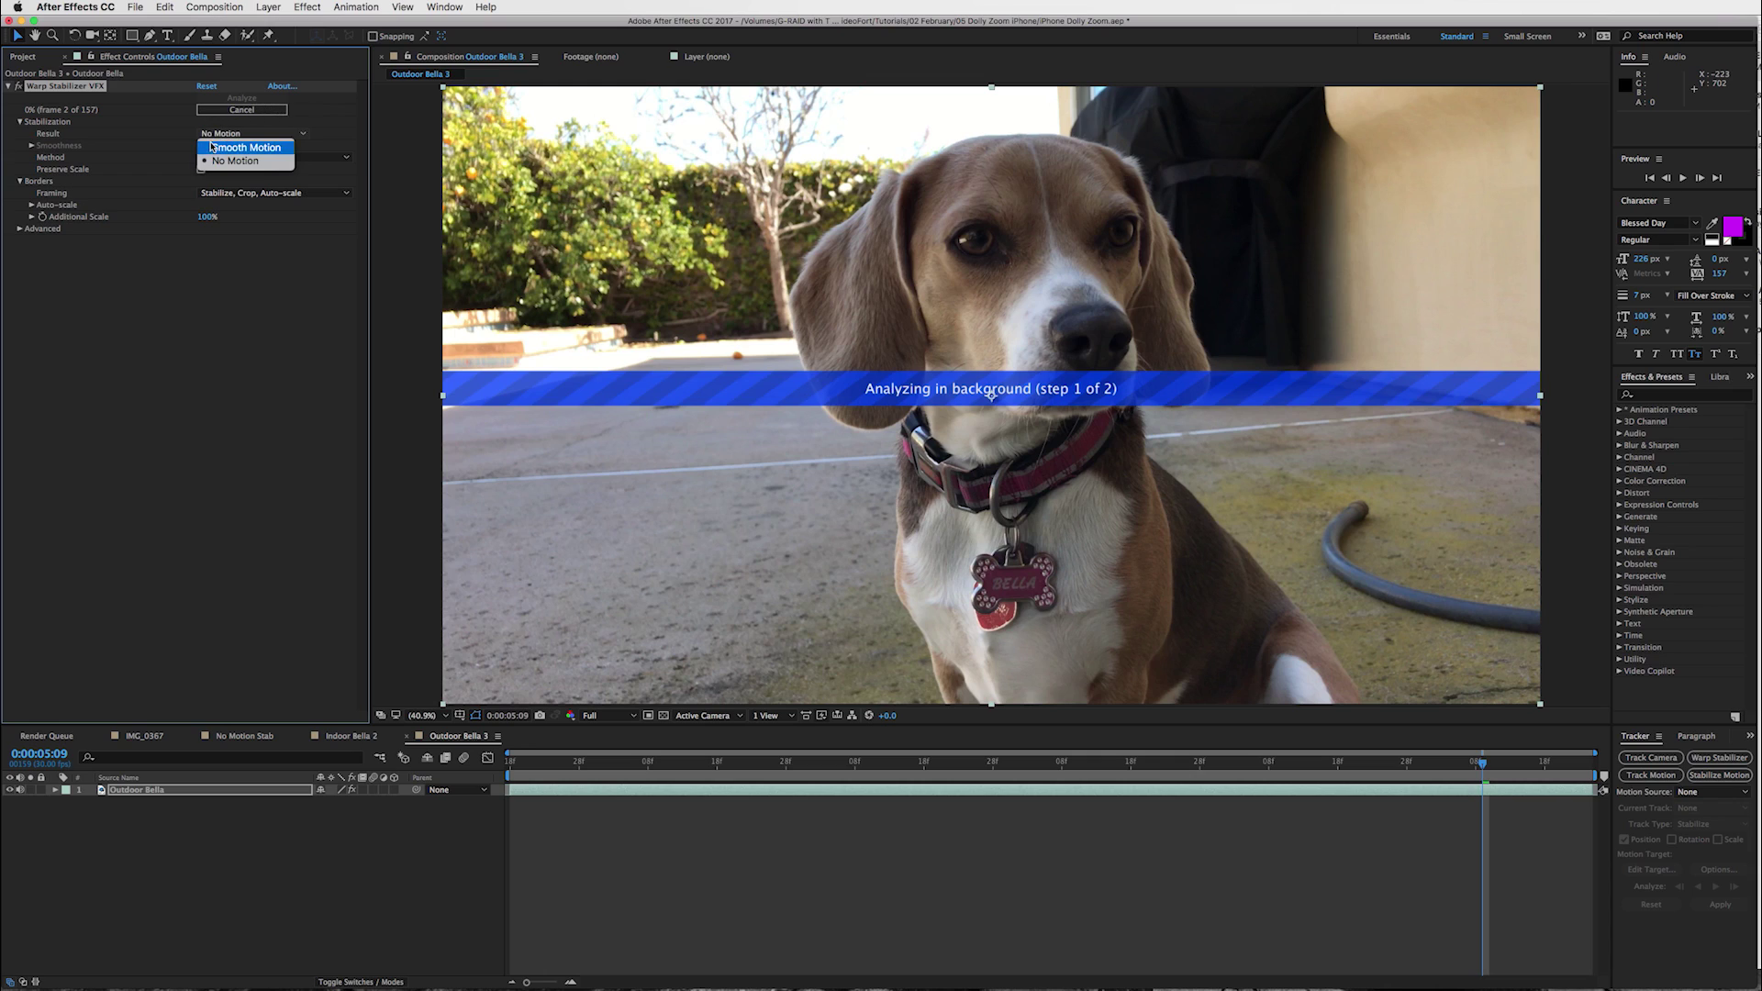
{"action": "left_click", "coordinate": [179, 258]}
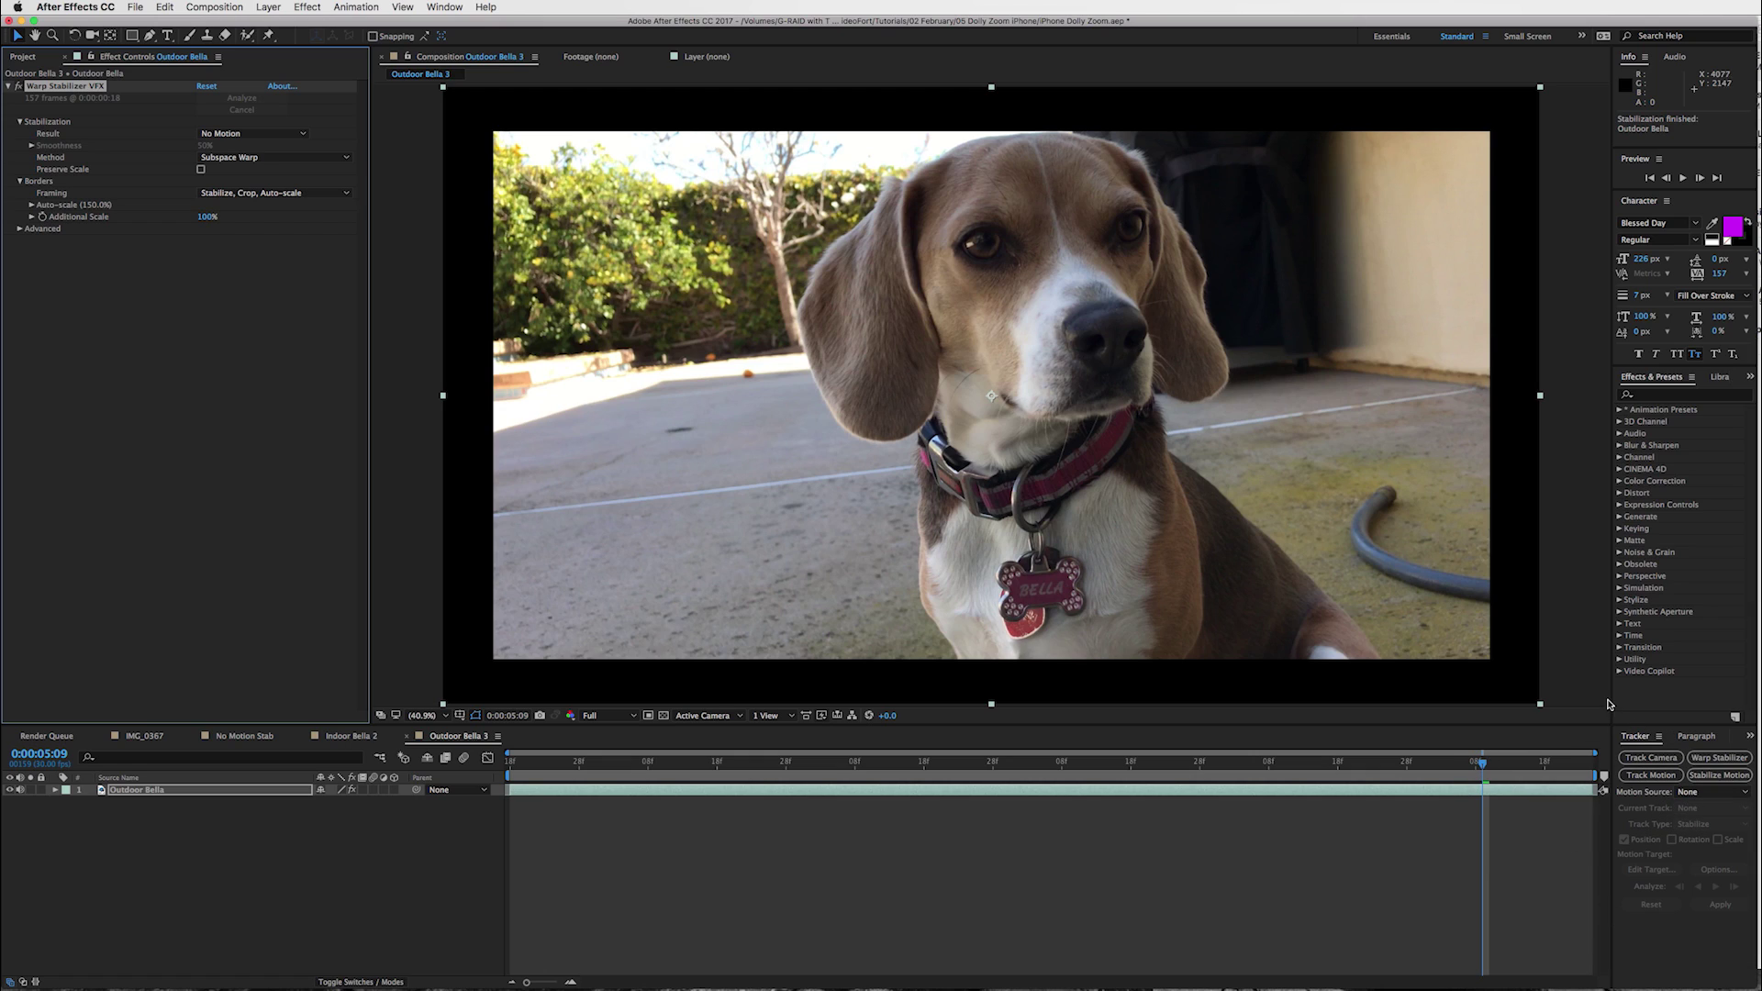
{"action": "left_click", "coordinate": [445, 7]}
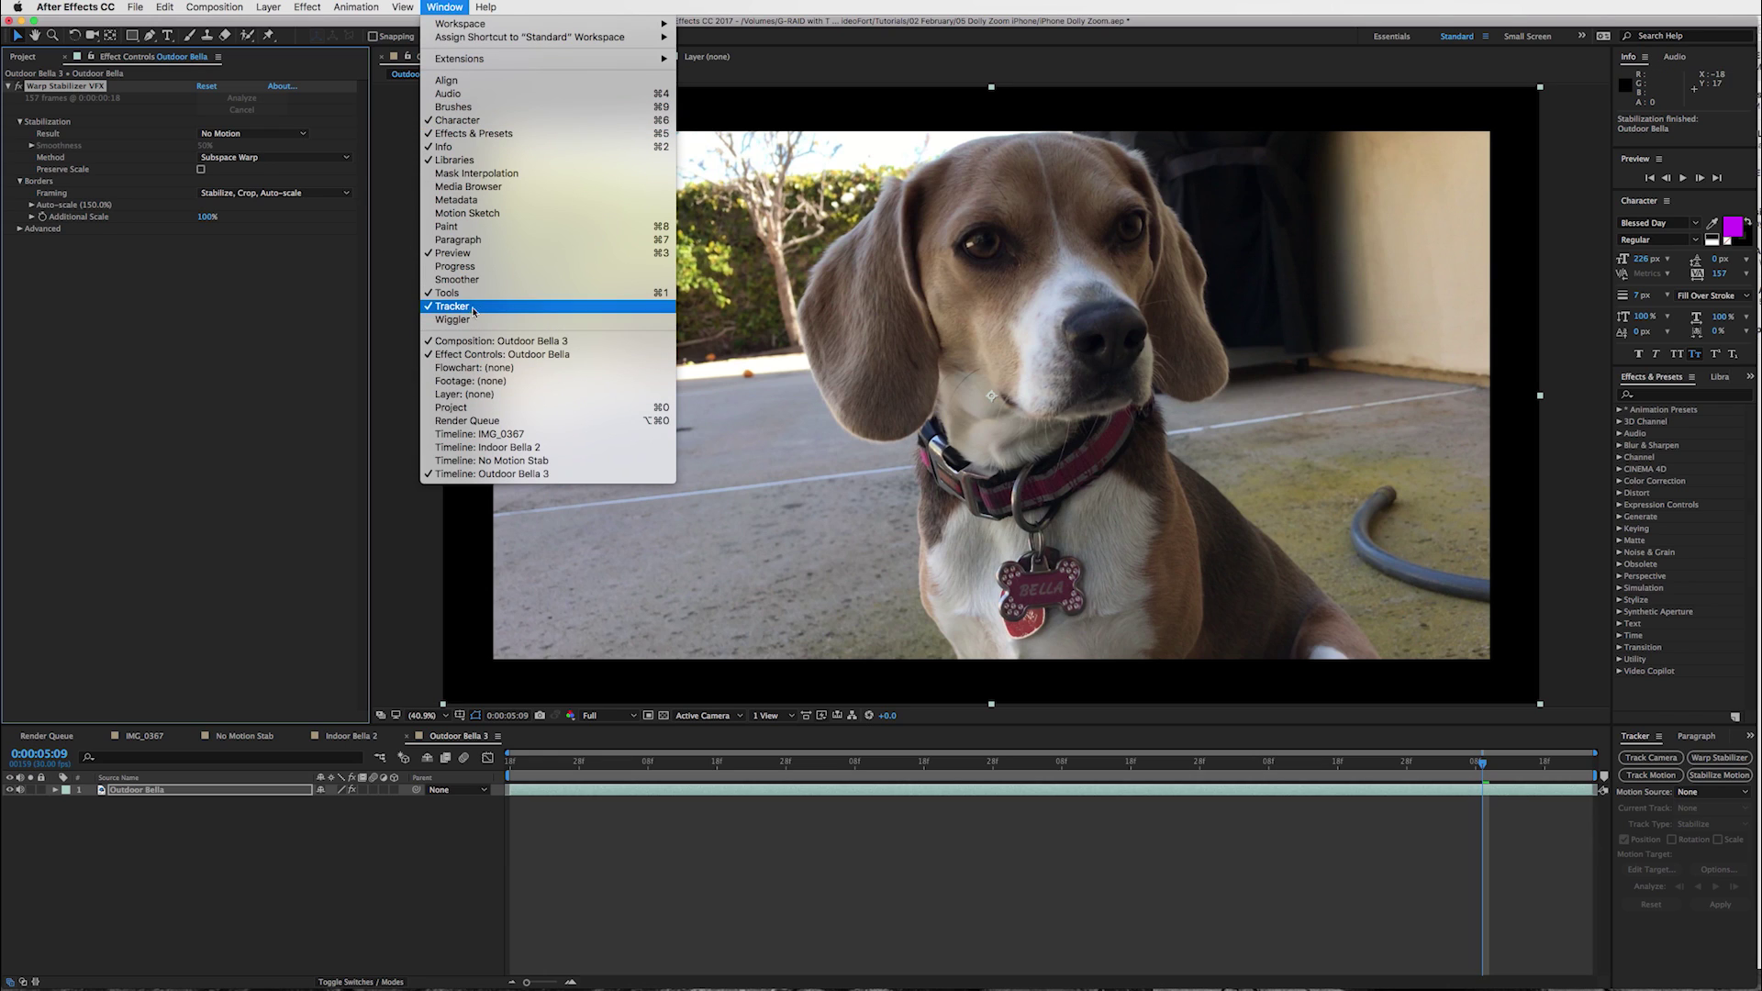
{"action": "left_click", "coordinate": [750, 860]}
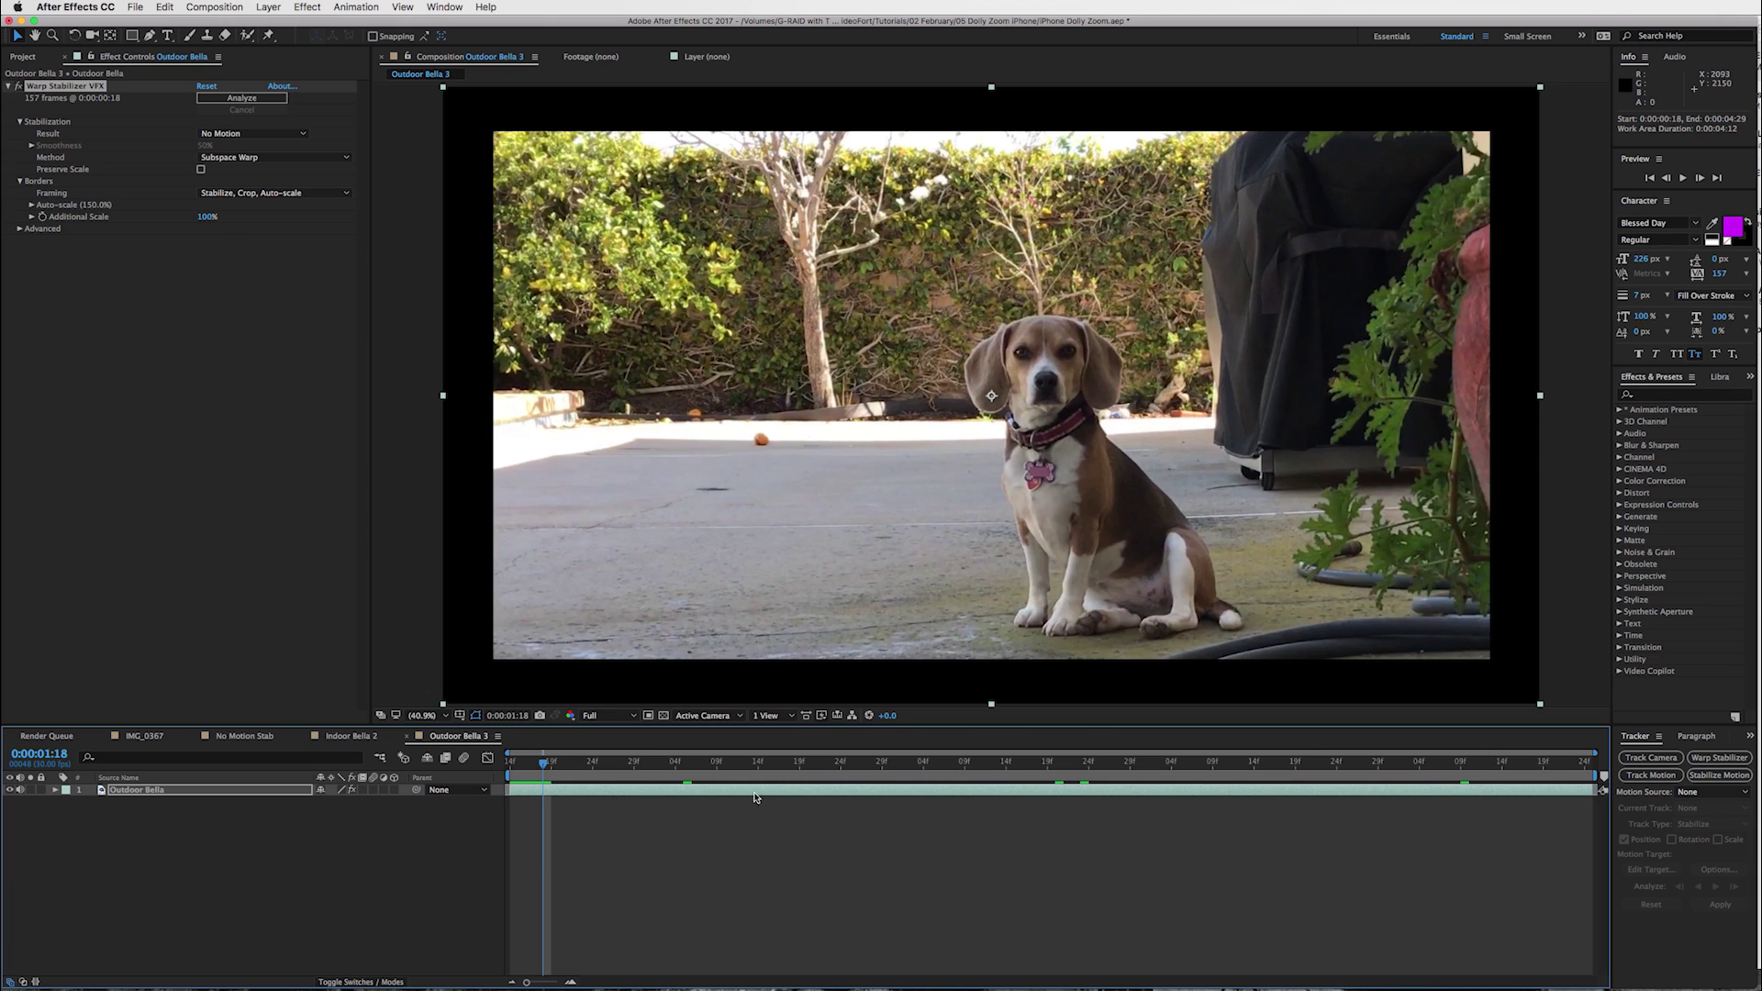
{"action": "mouse_move", "coordinate": [555, 766]}
{"action": "left_mouse_down"}
{"action": "mouse_move", "coordinate": [1200, 756]}
{"action": "mouse_move", "coordinate": [724, 735]}
{"action": "mouse_move", "coordinate": [923, 730]}
{"action": "mouse_move", "coordinate": [1502, 741]}
{"action": "mouse_move", "coordinate": [814, 724]}
{"action": "mouse_move", "coordinate": [511, 746]}
{"action": "mouse_move", "coordinate": [521, 765]}
{"action": "left_mouse_up"}
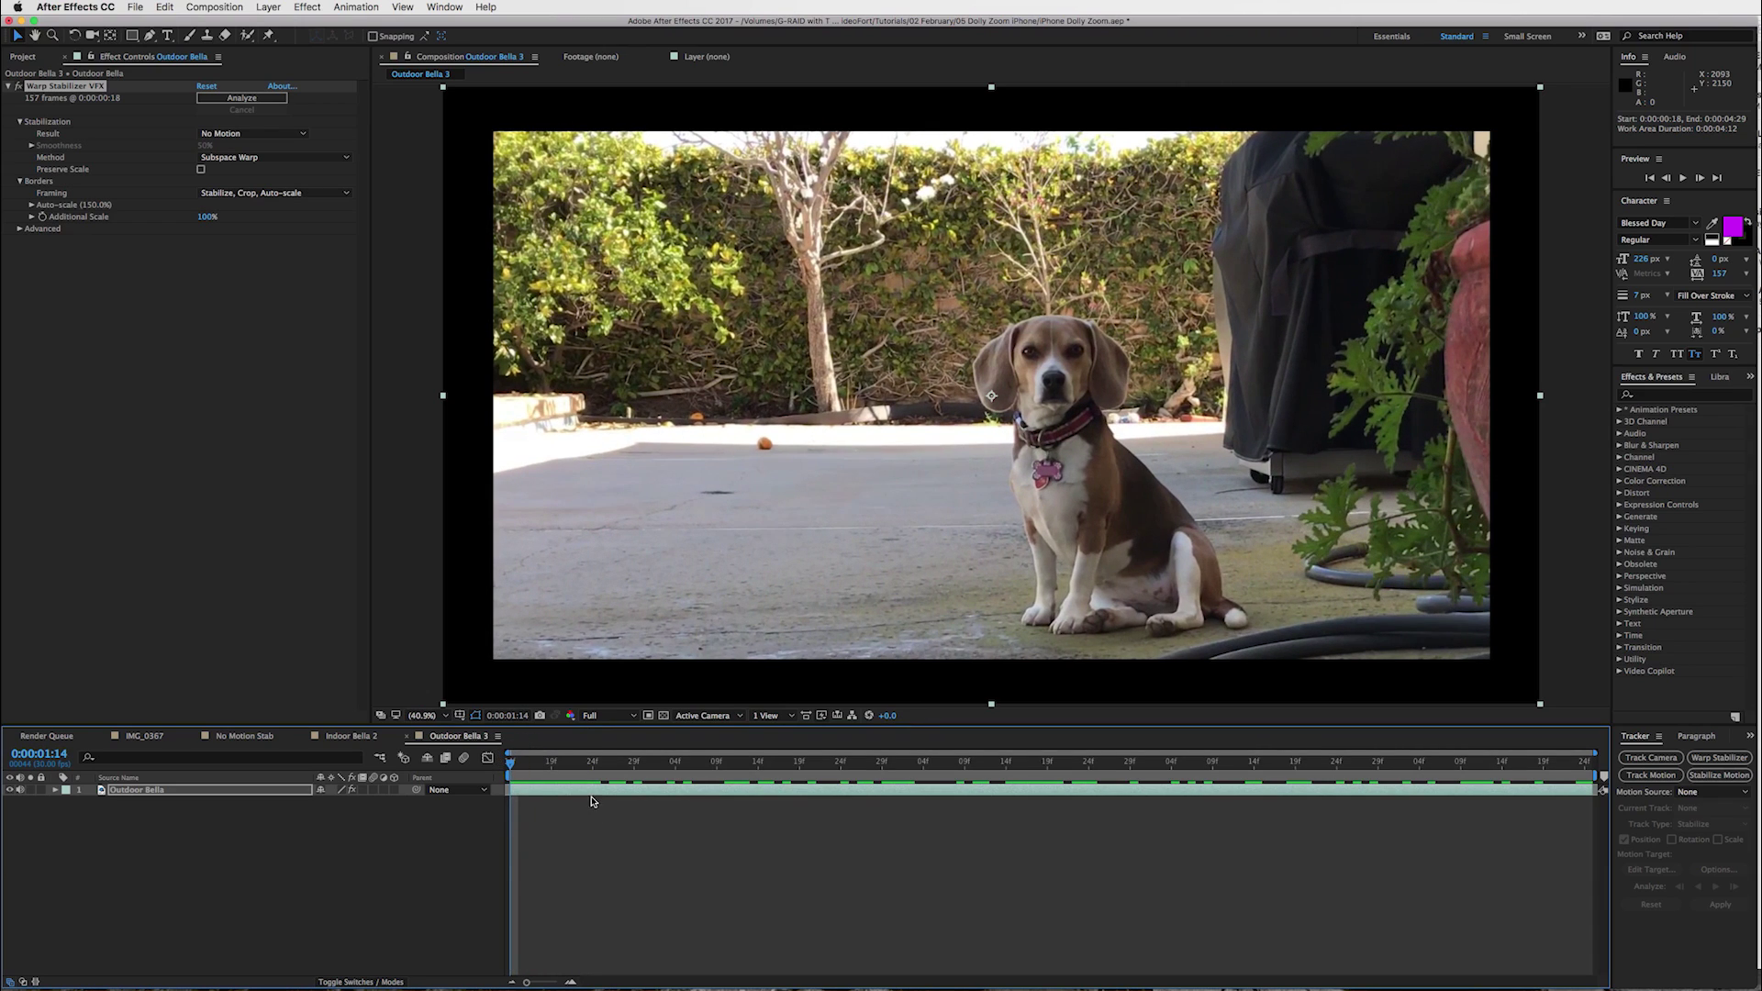
Step: Pre-compose the Outdoor Bella layer as 'Bella Precomp 01' and play a preview
{"action": "left_click", "coordinate": [620, 792]}
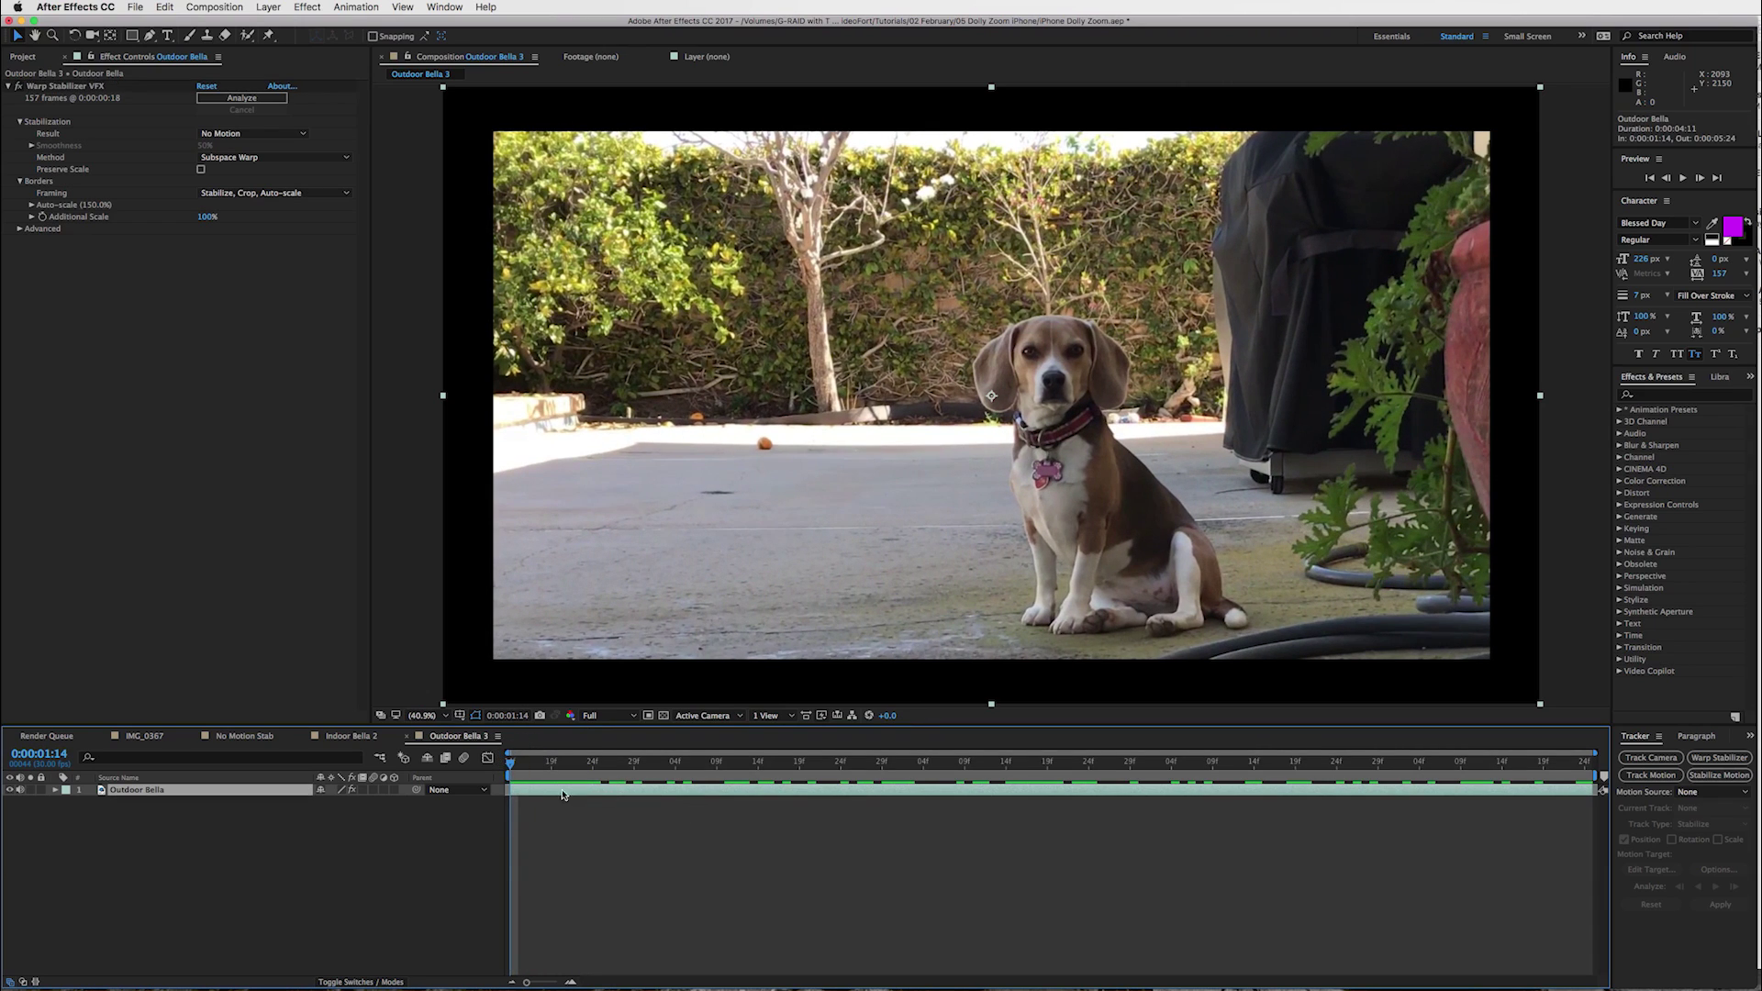
{"action": "left_click", "coordinate": [263, 6]}
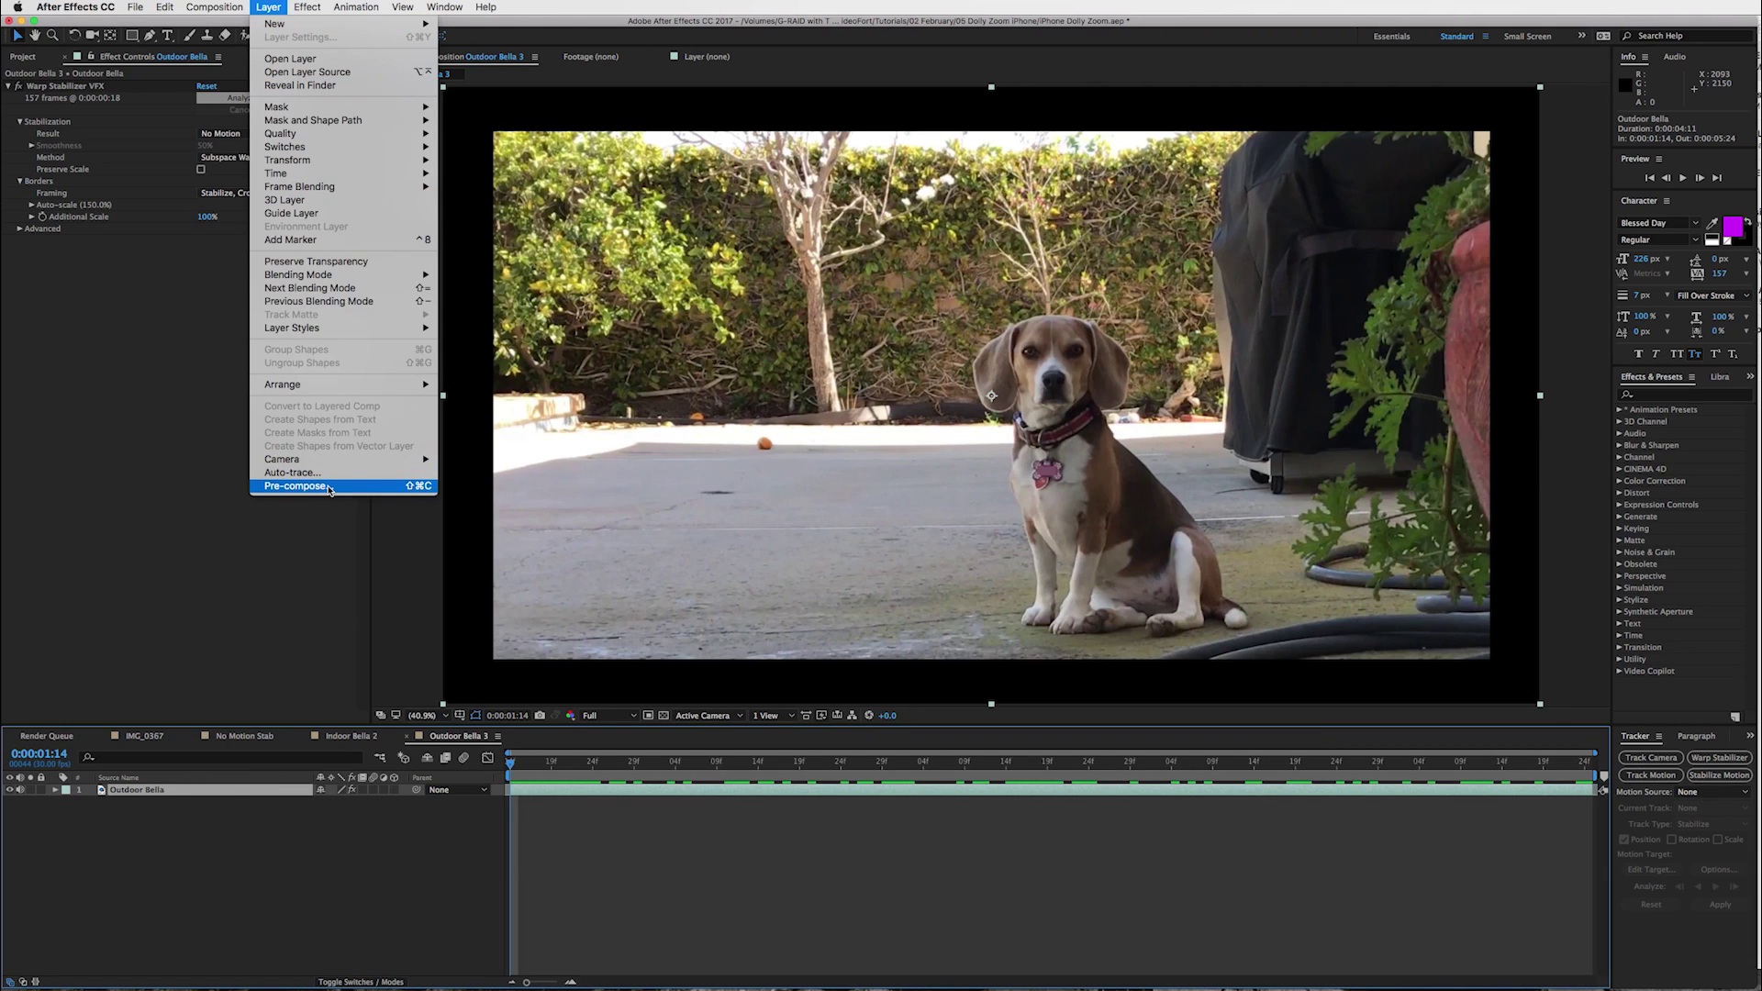
{"action": "left_click", "coordinate": [330, 486]}
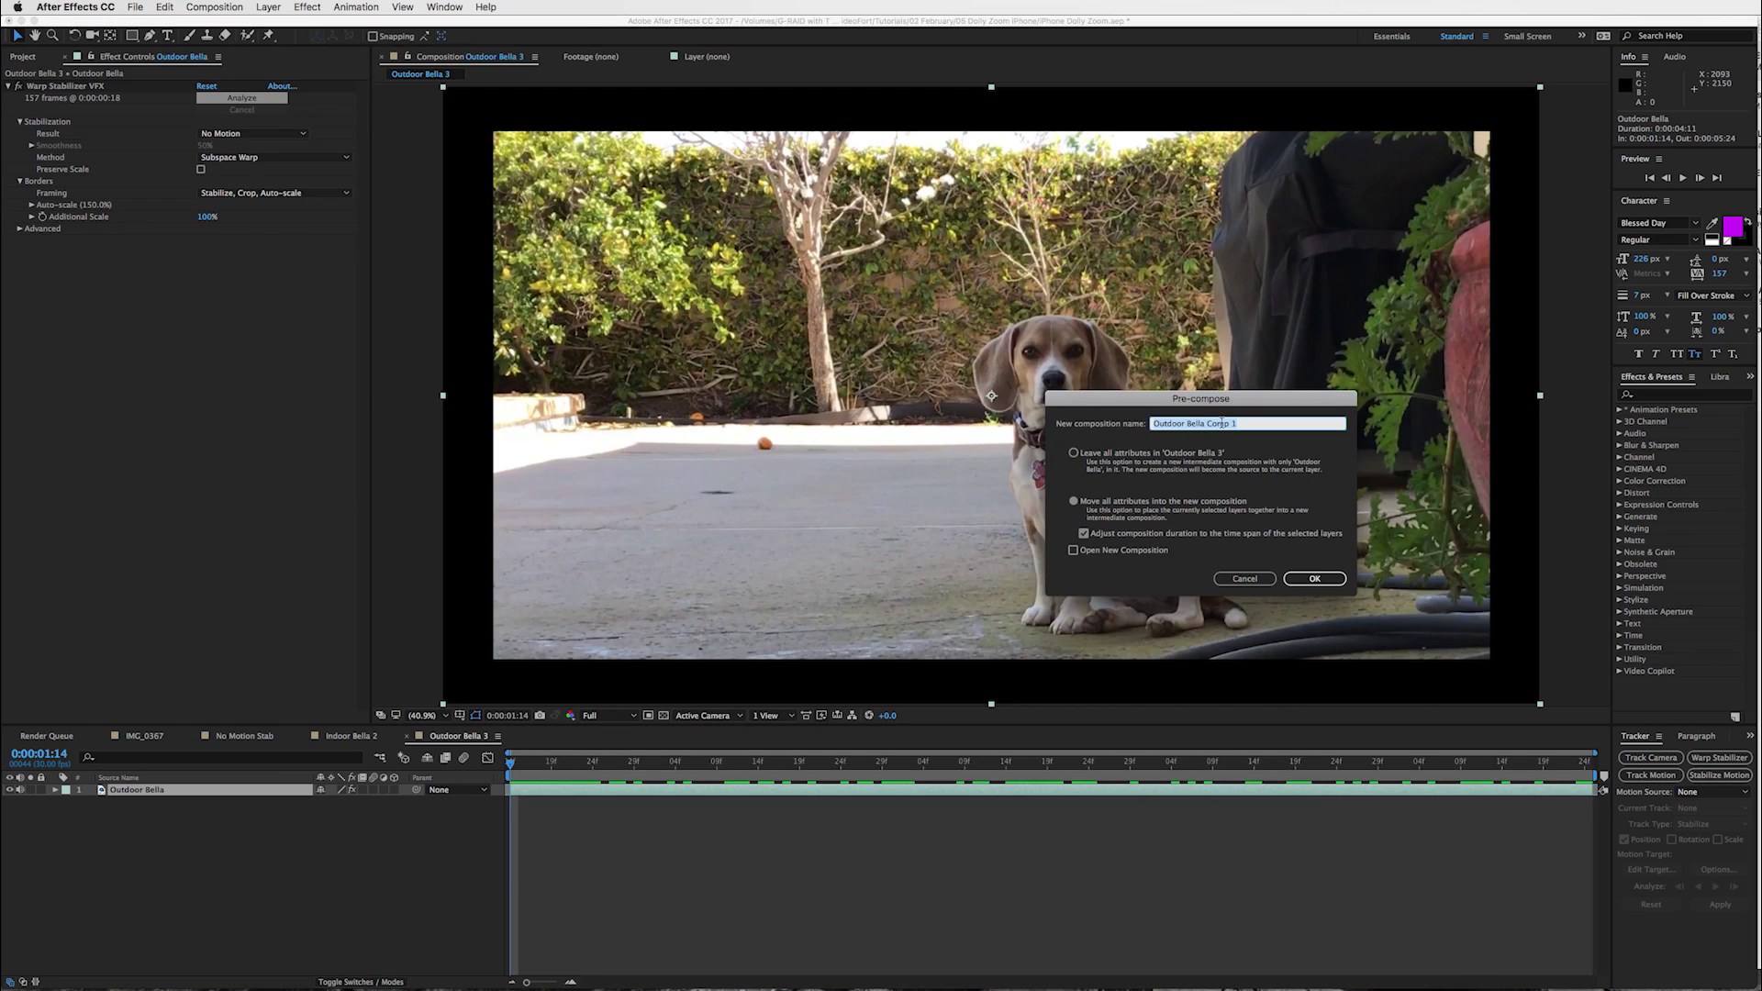
{"action": "type", "text": "B"}
{"action": "left_click", "coordinate": [1330, 580]}
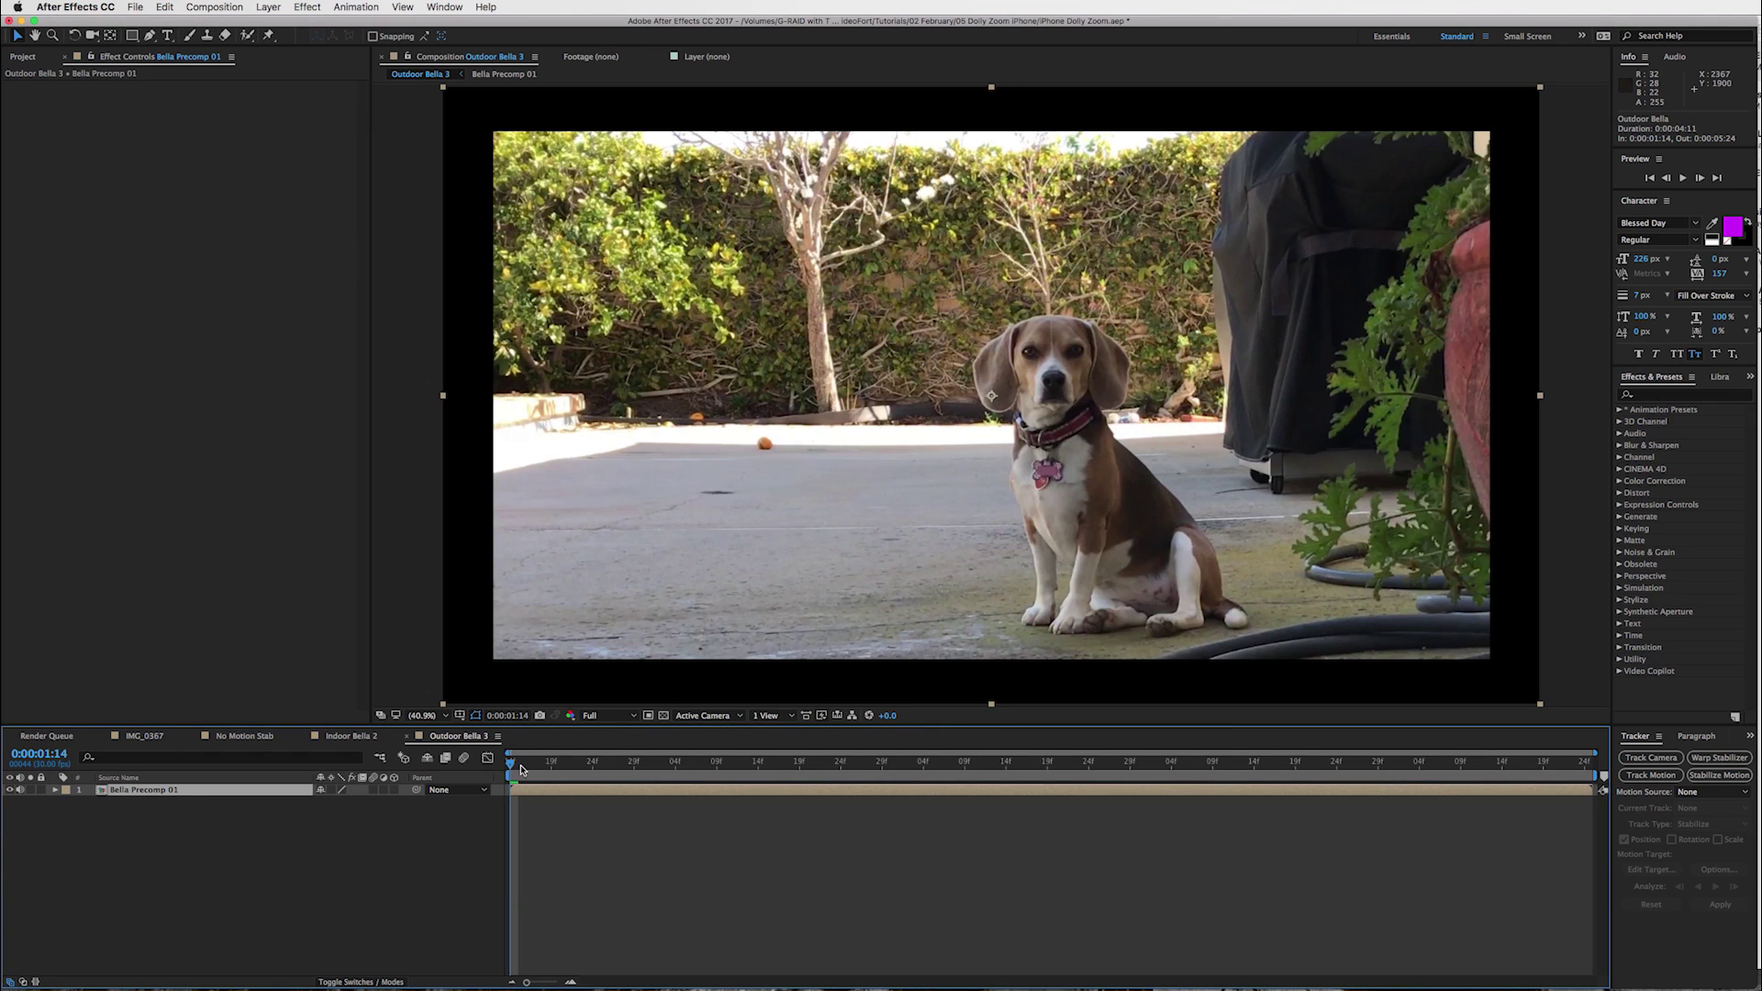
{"action": "key", "text": "space"}
Step: Resize the Outdoor Bella 3 comp to 1920 x 1080 and reveal Bella Precomp 01's Scale property
{"action": "left_click", "coordinate": [761, 807]}
{"action": "left_click", "coordinate": [765, 790]}
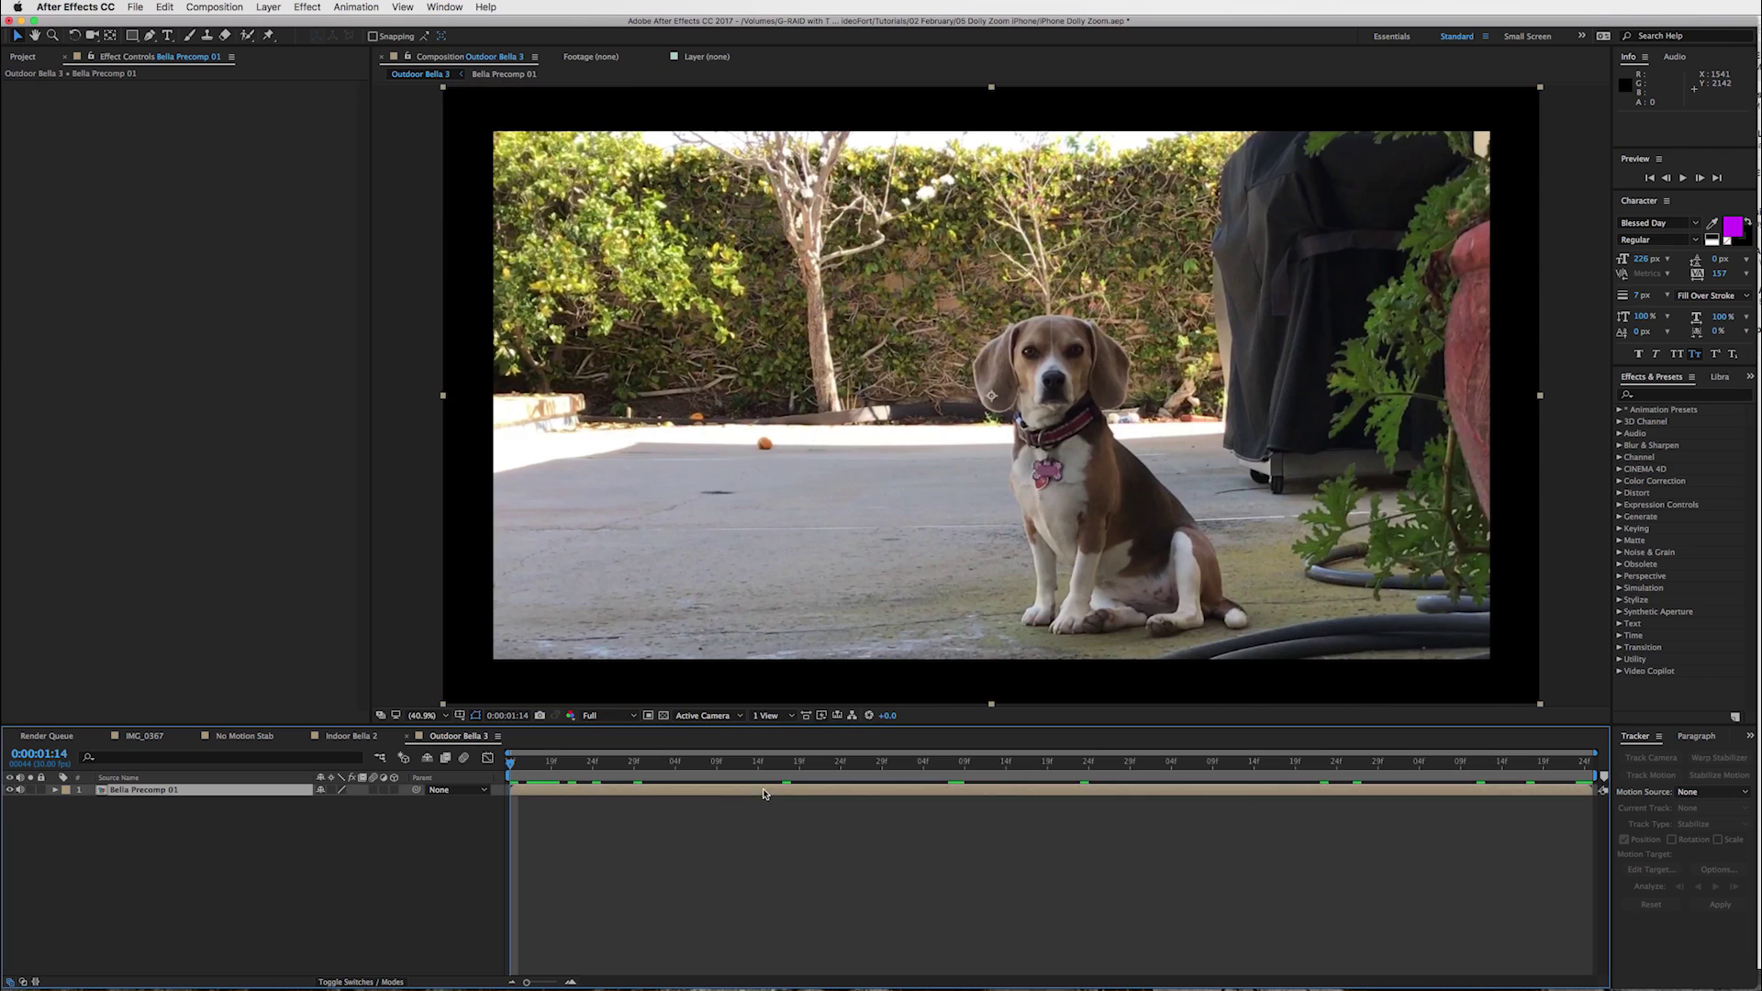
{"action": "left_click", "coordinate": [308, 6]}
{"action": "mouse_move", "coordinate": [228, 4]}
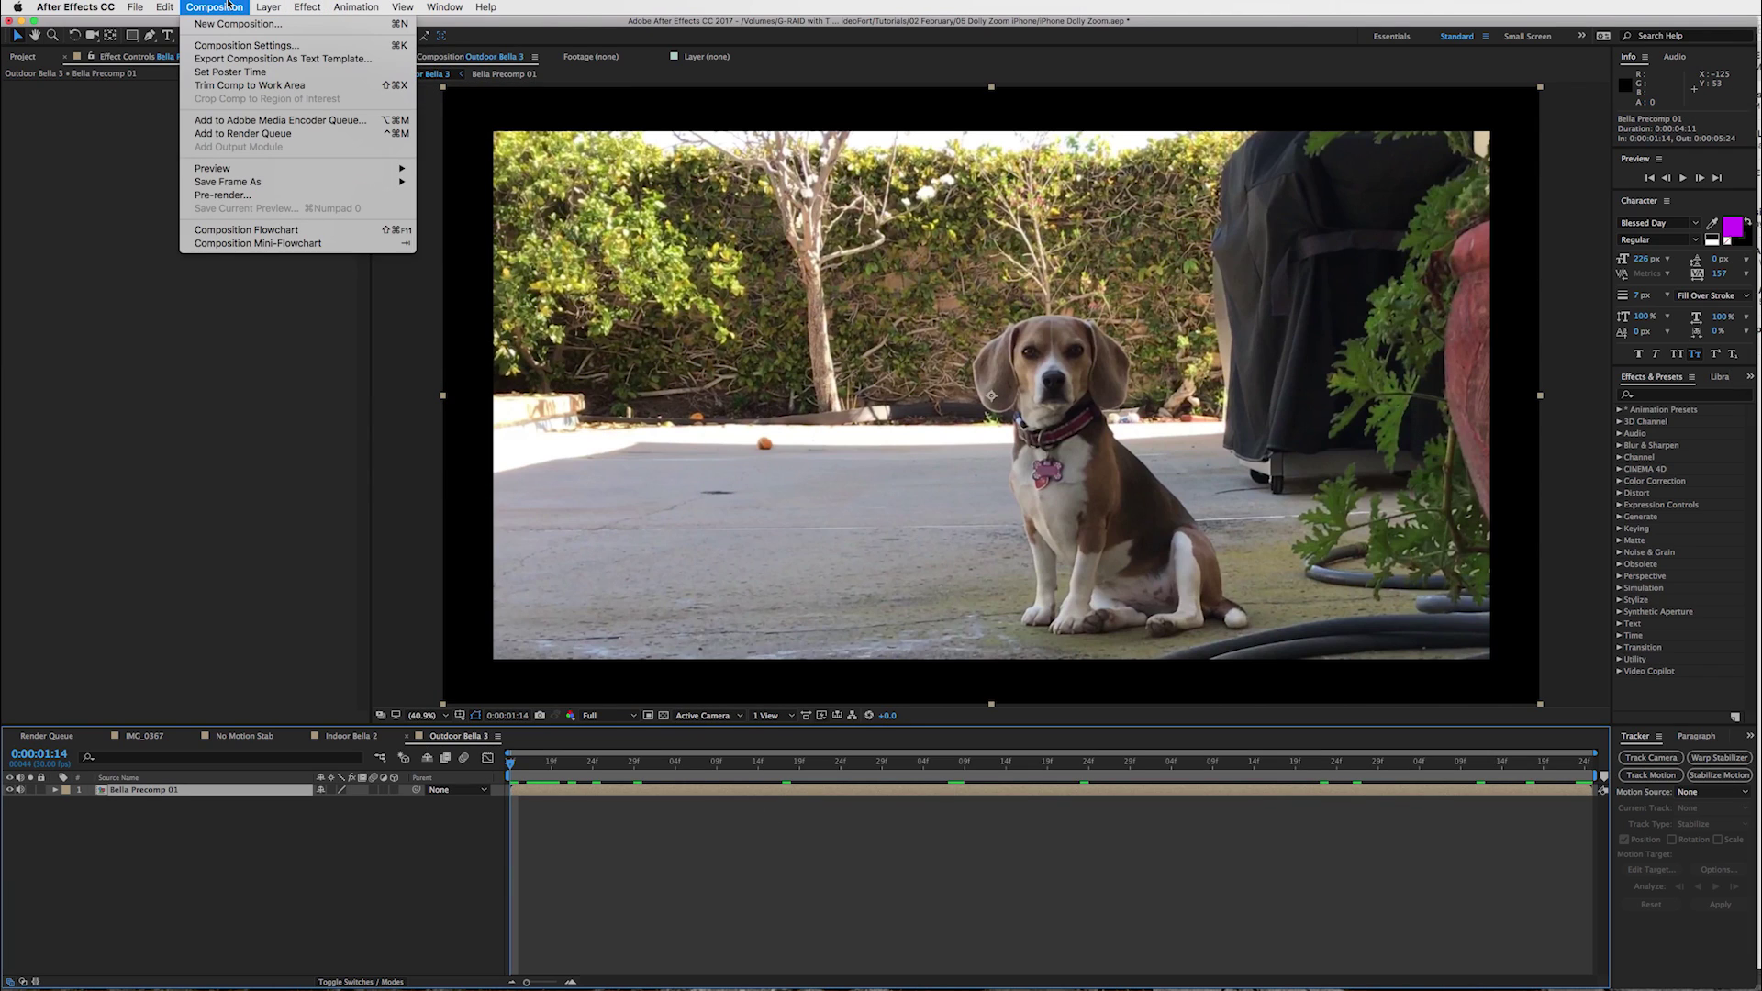
{"action": "left_click", "coordinate": [238, 47]}
{"action": "left_click", "coordinate": [852, 373]}
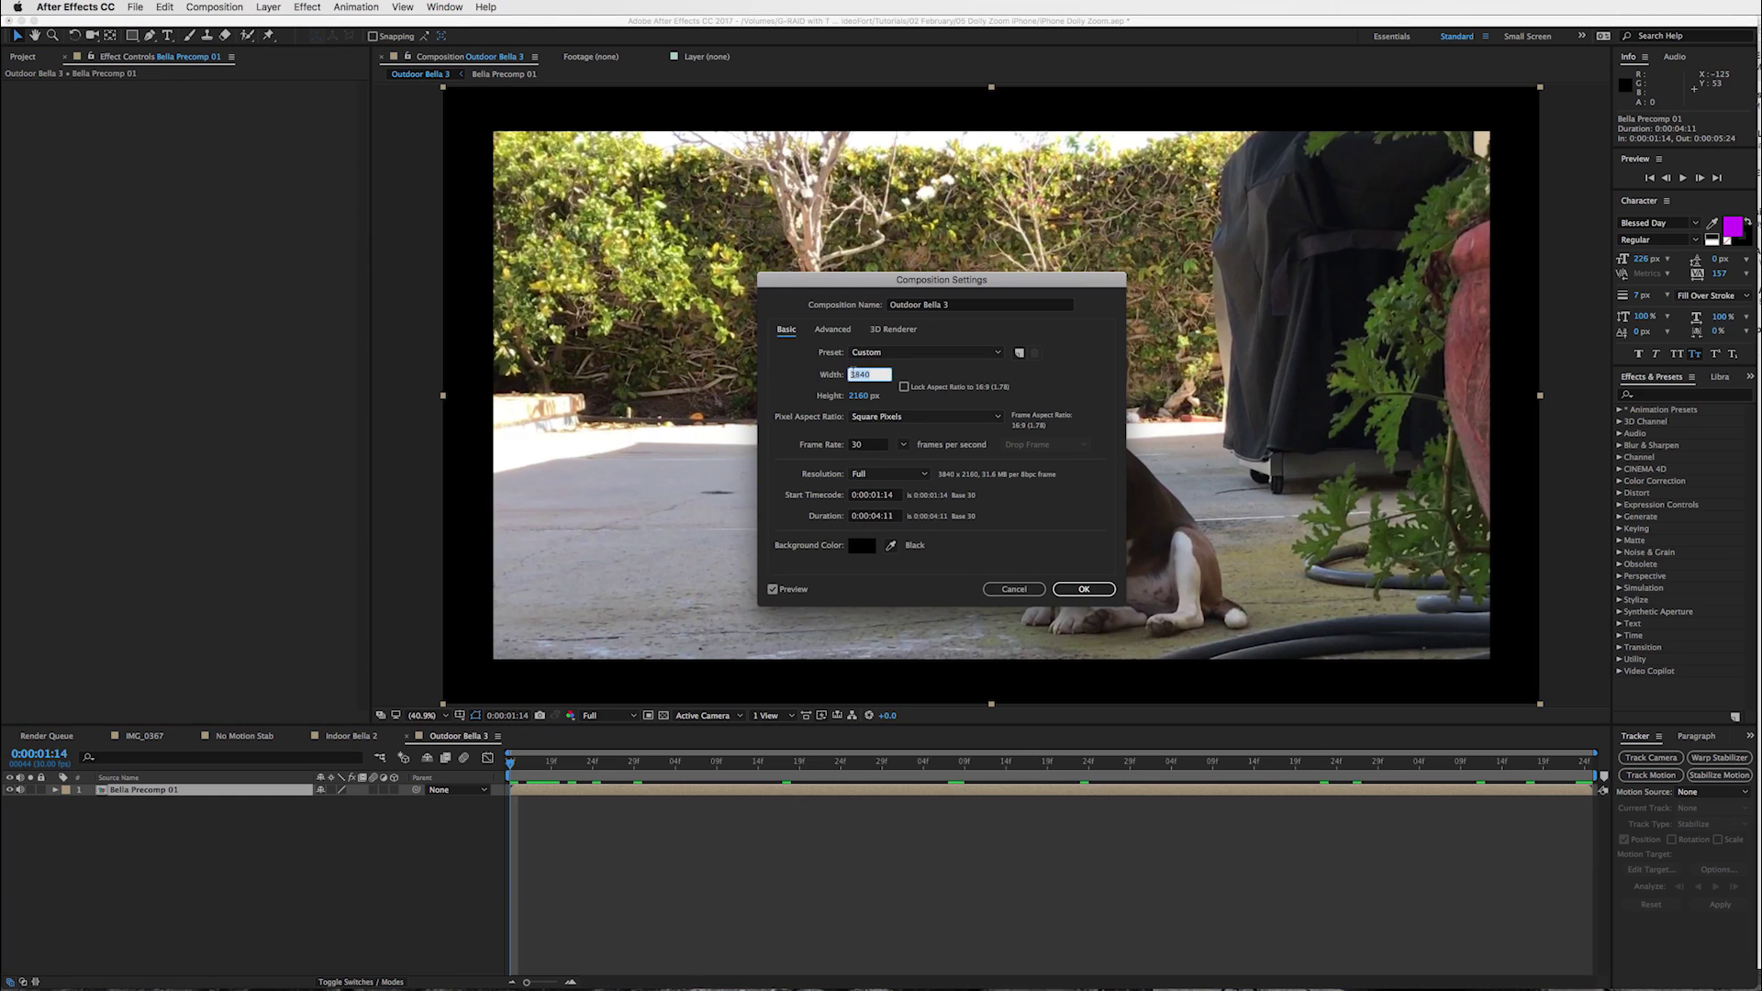
{"action": "type", "text": "1920"}
{"action": "left_click", "coordinate": [854, 395]}
{"action": "type", "text": "1080"}
{"action": "key", "text": "Return"}
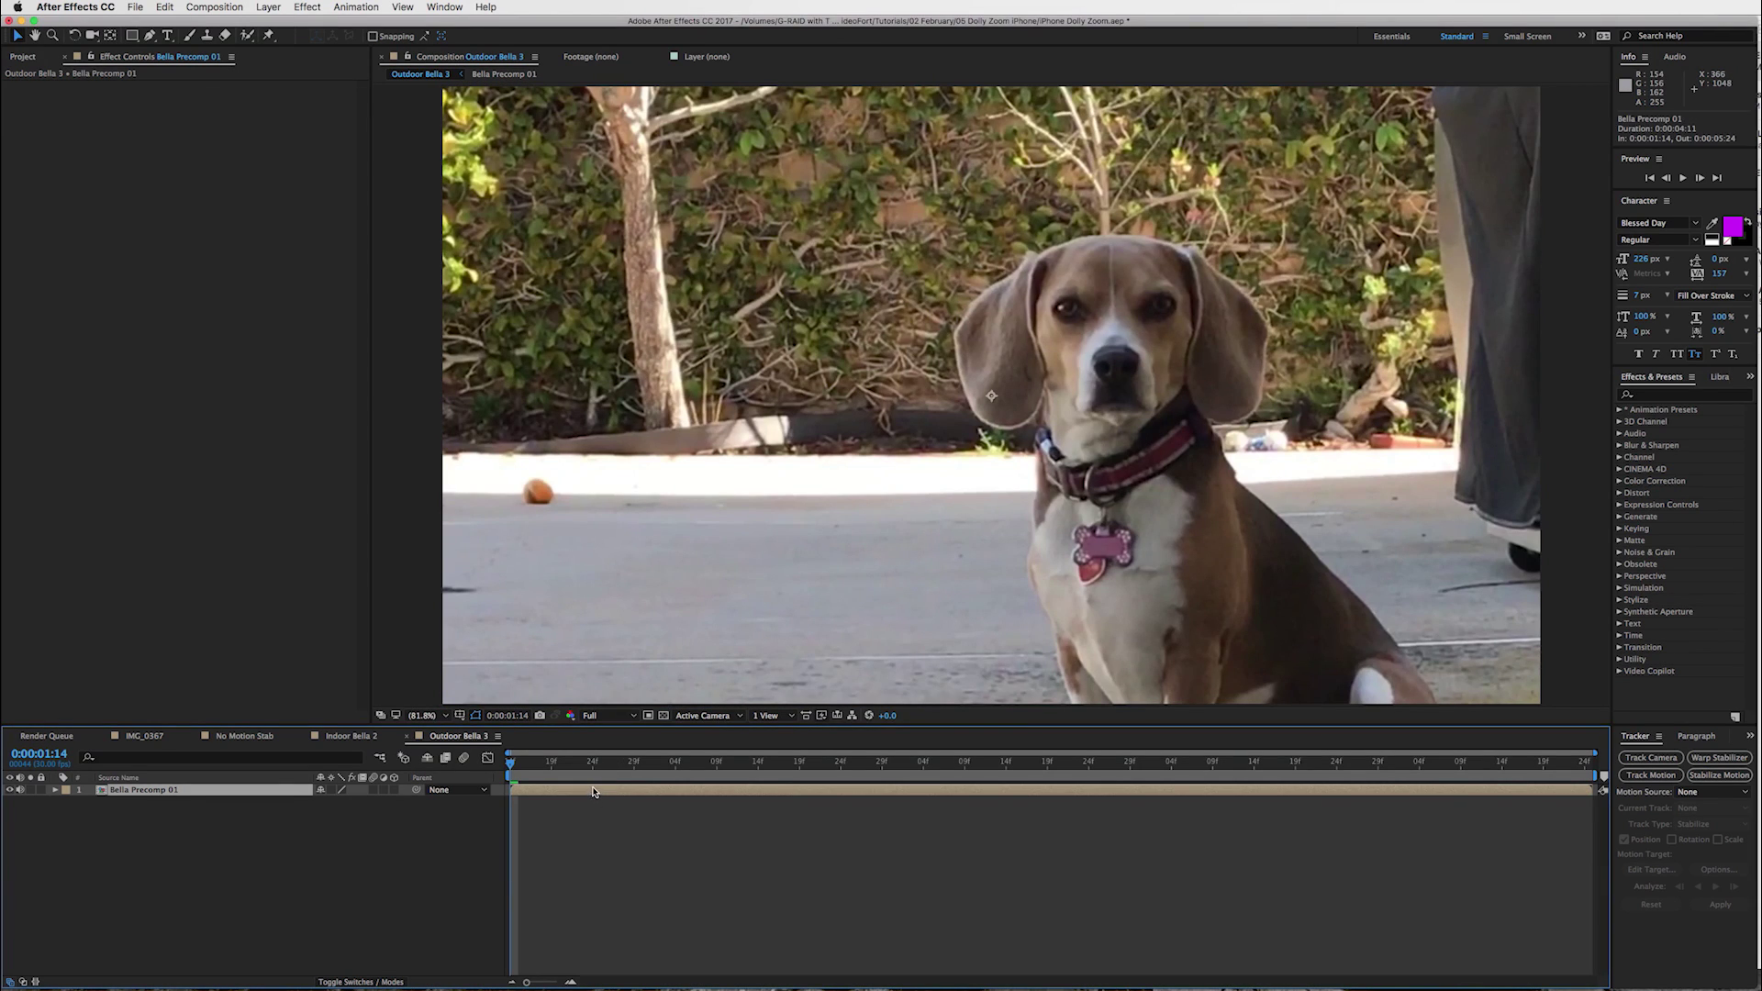
{"action": "key", "text": "s"}
Step: Add a new Null Object layer to the comp
{"action": "left_click", "coordinate": [268, 6]}
{"action": "mouse_move", "coordinate": [431, 25]}
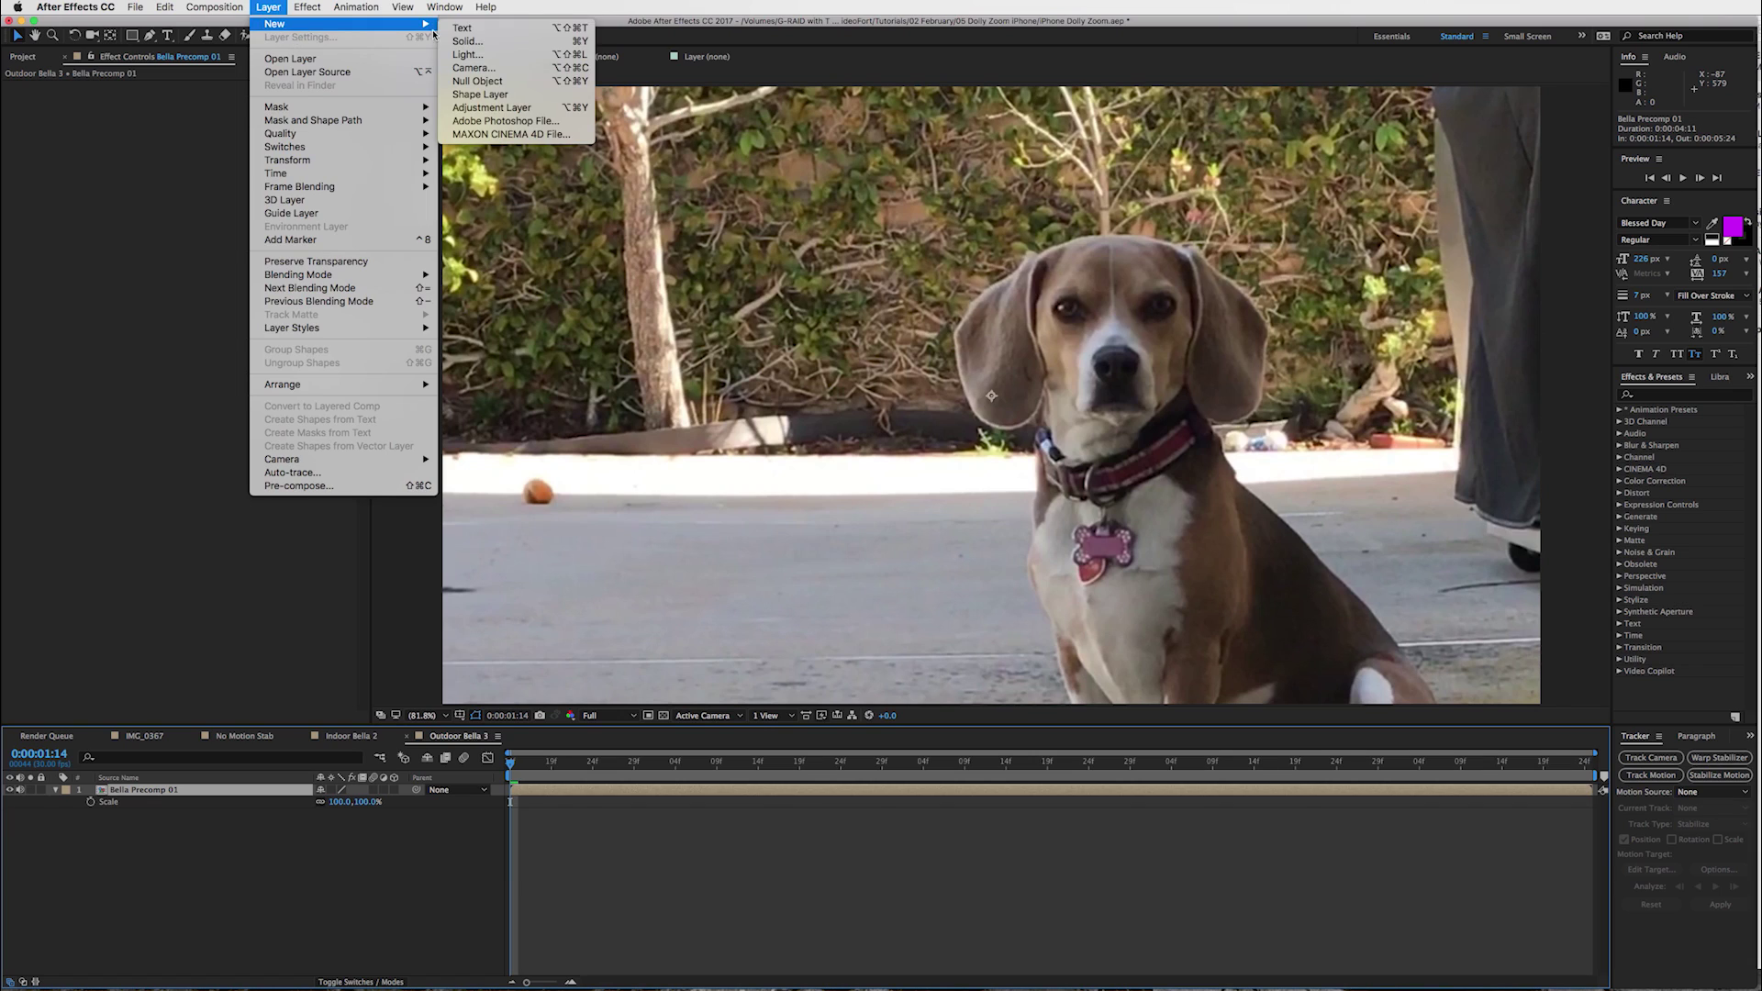
{"action": "left_click", "coordinate": [484, 80]}
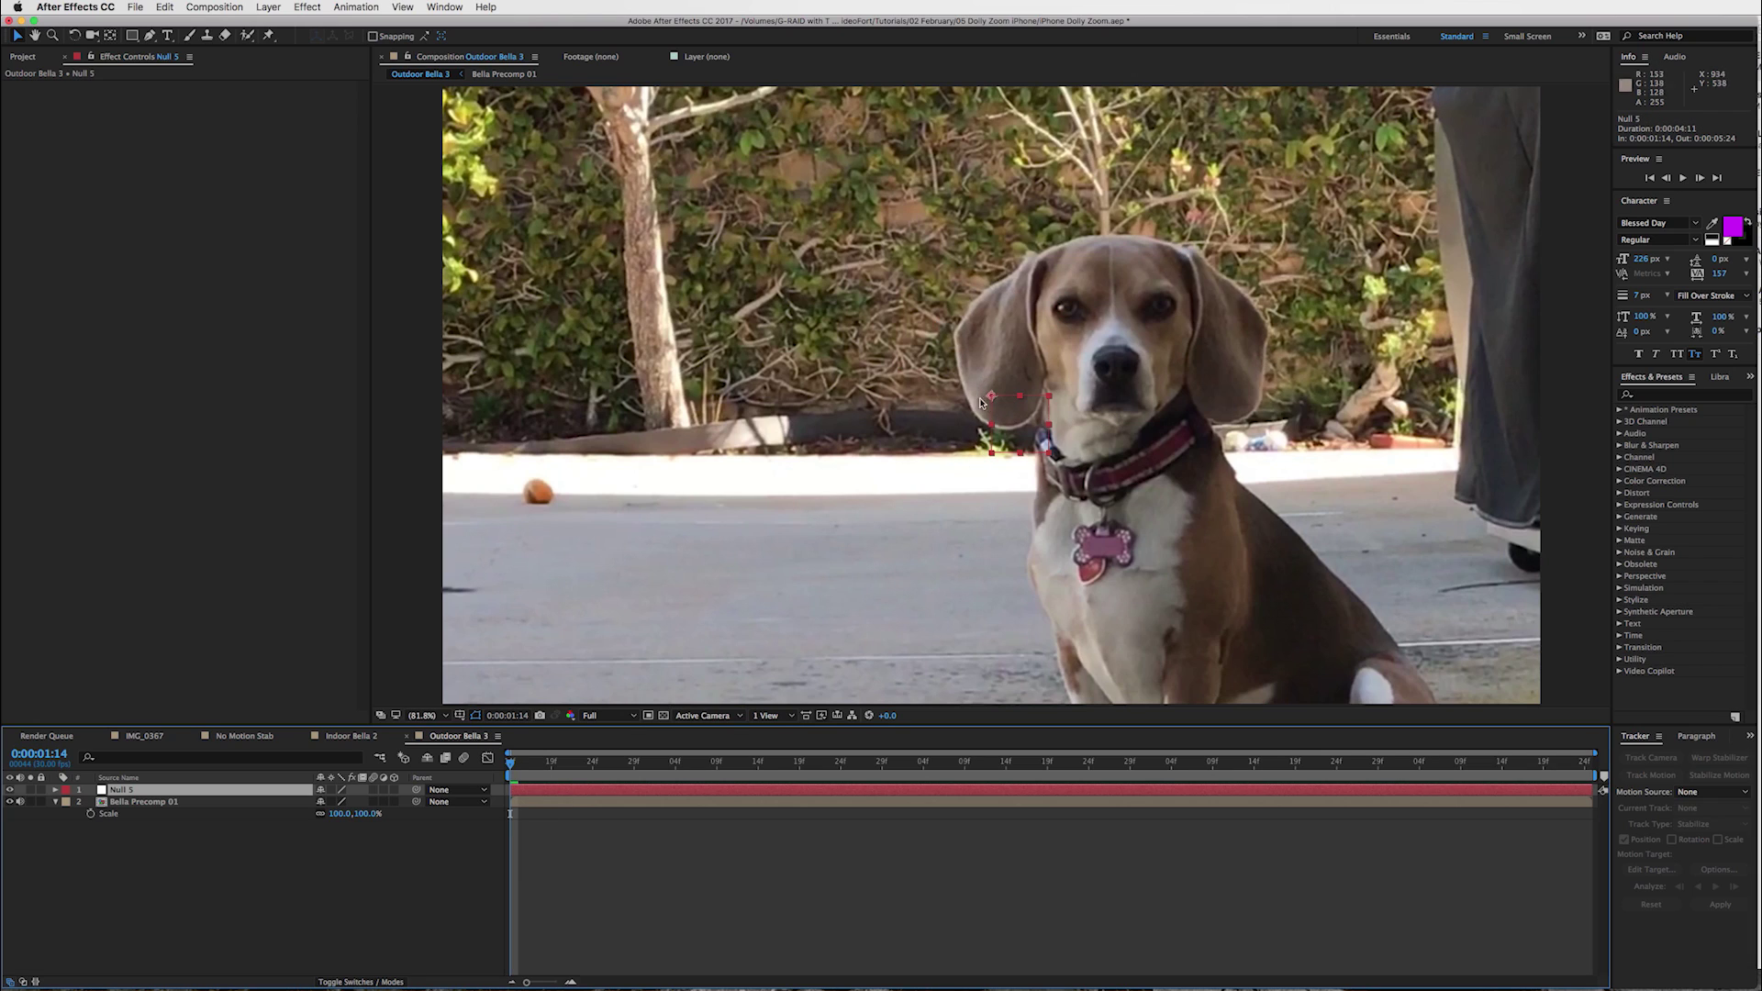
Step: Near the clip's end, scrub Bella Precomp 01's Scale down to about 58%
{"action": "left_click", "coordinate": [719, 806]}
{"action": "left_click_drag", "start_coordinate": [738, 761], "coordinate": [1588, 769]}
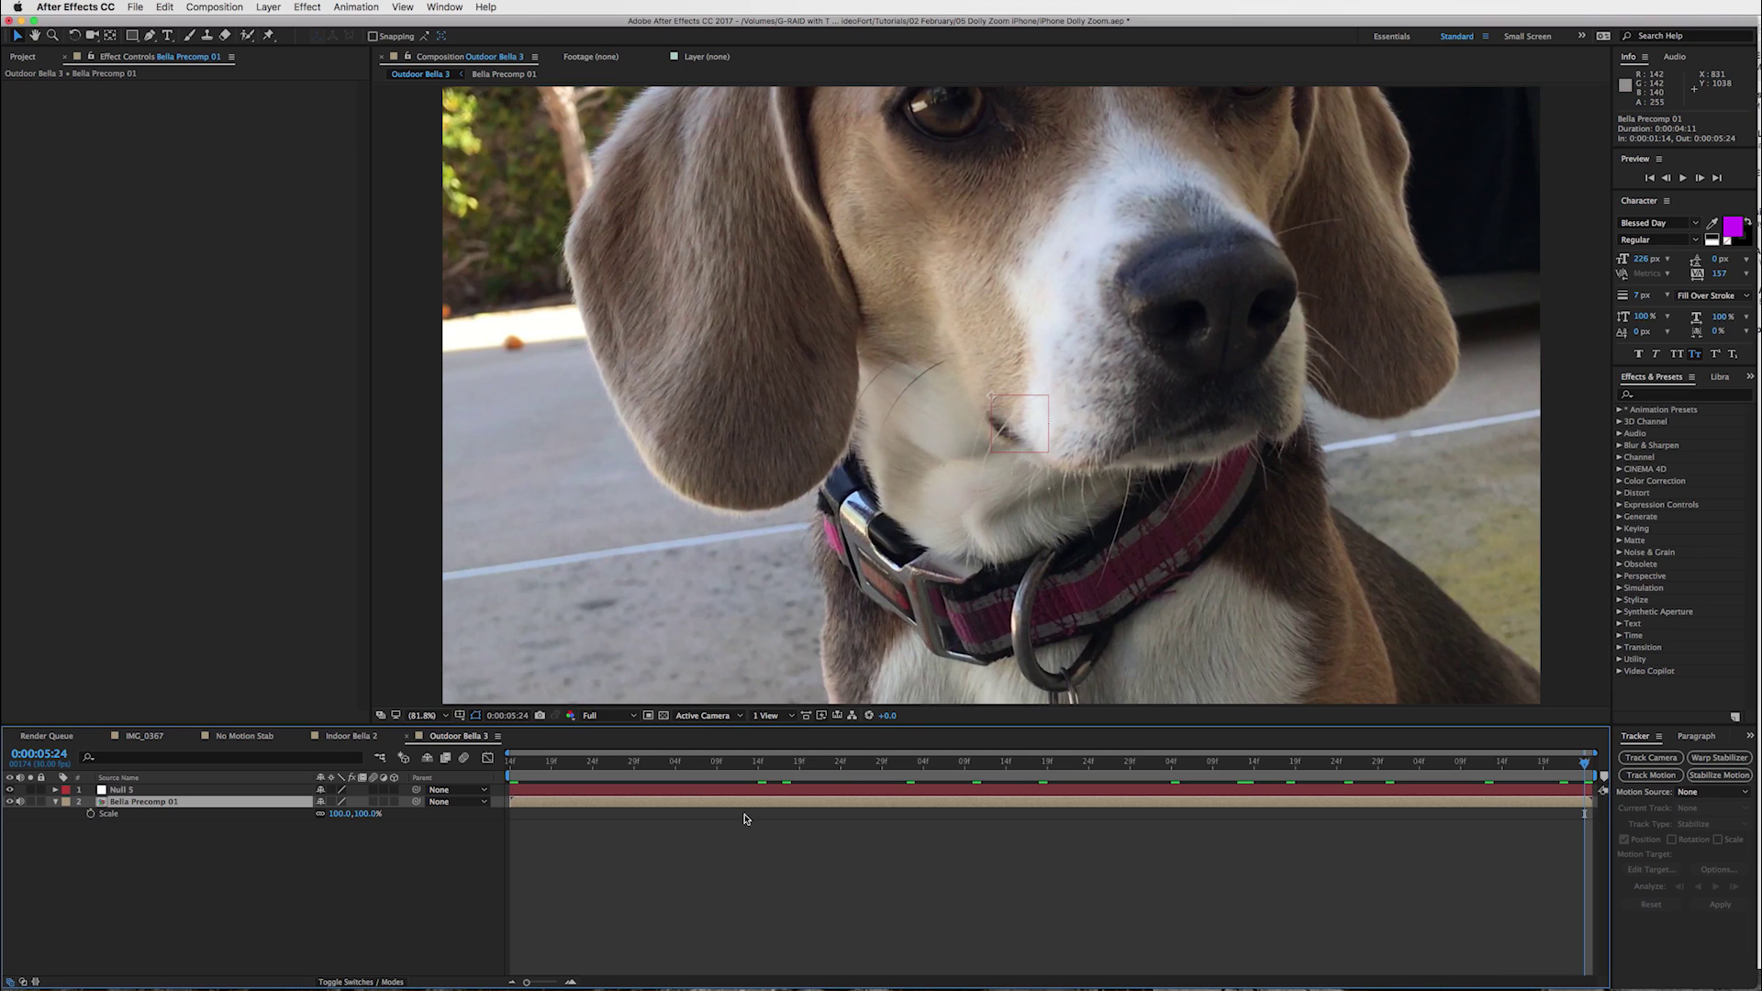
{"action": "left_click_drag", "start_coordinate": [339, 816], "coordinate": [308, 817]}
Step: Set Bella Precomp 01's Scale to 60% and start Scale and Position keyframes, showing both properties
{"action": "left_click", "coordinate": [336, 814]}
{"action": "type", "text": "60"}
{"action": "key", "text": "Return"}
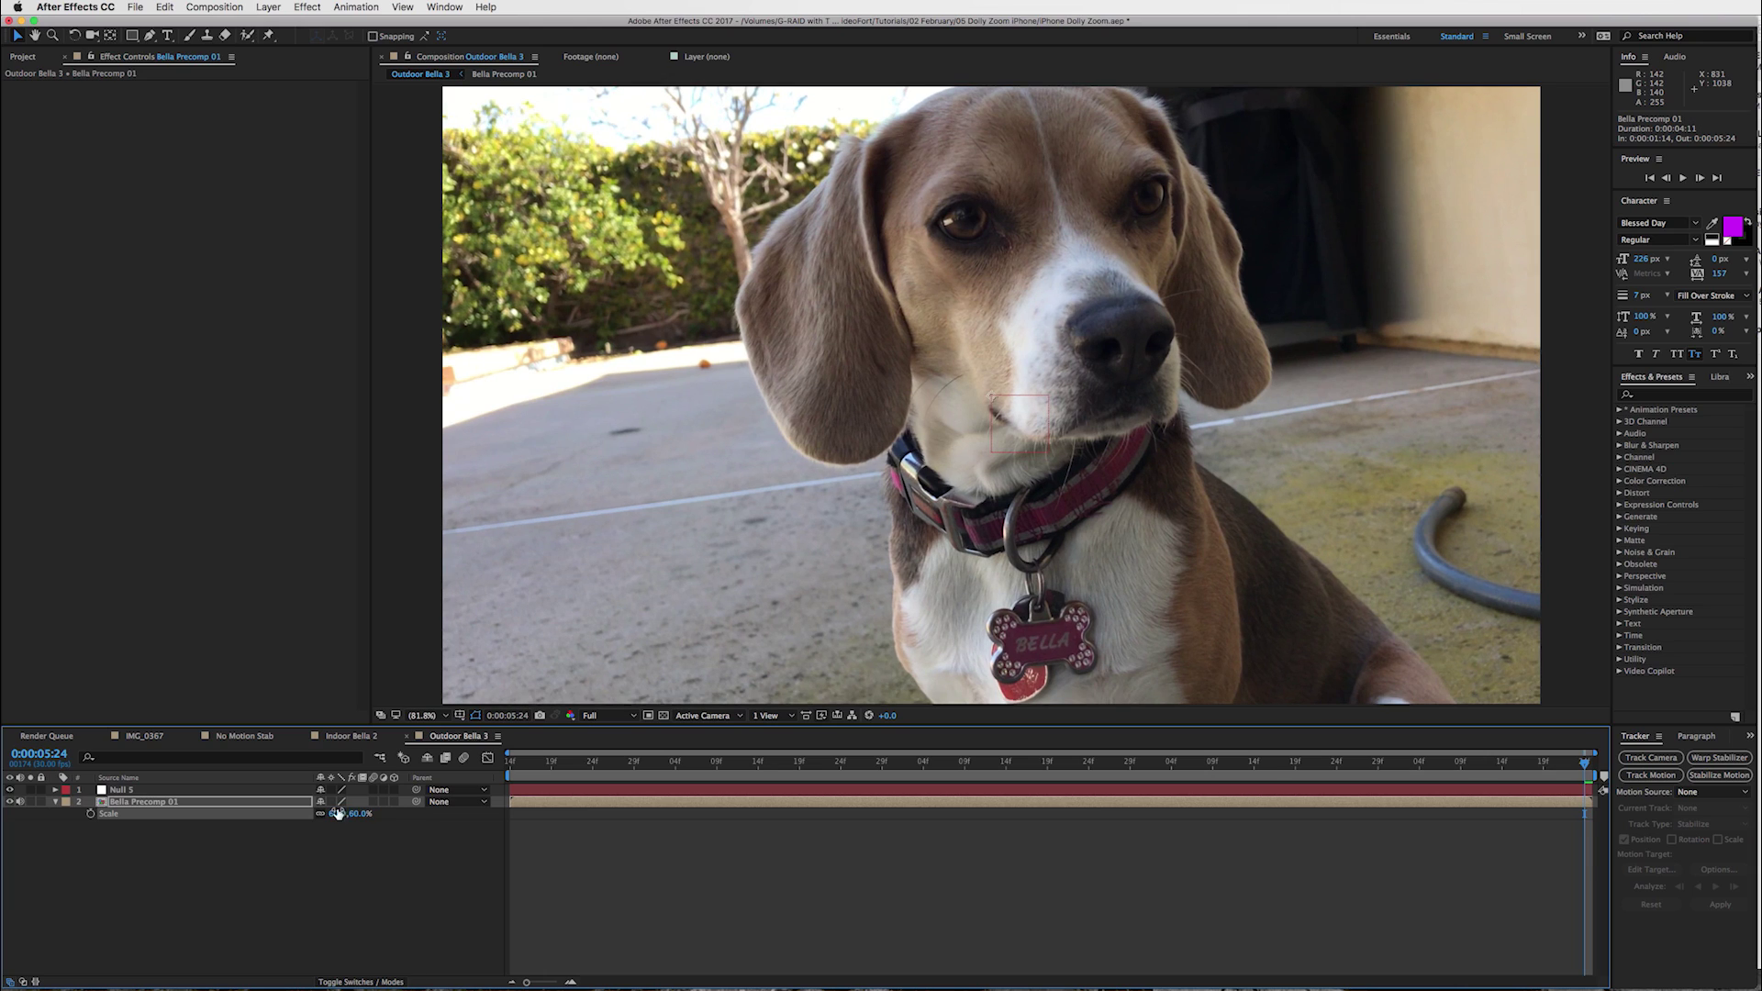
{"action": "left_click", "coordinate": [91, 814]}
{"action": "key", "text": "p"}
{"action": "left_click", "coordinate": [91, 823]}
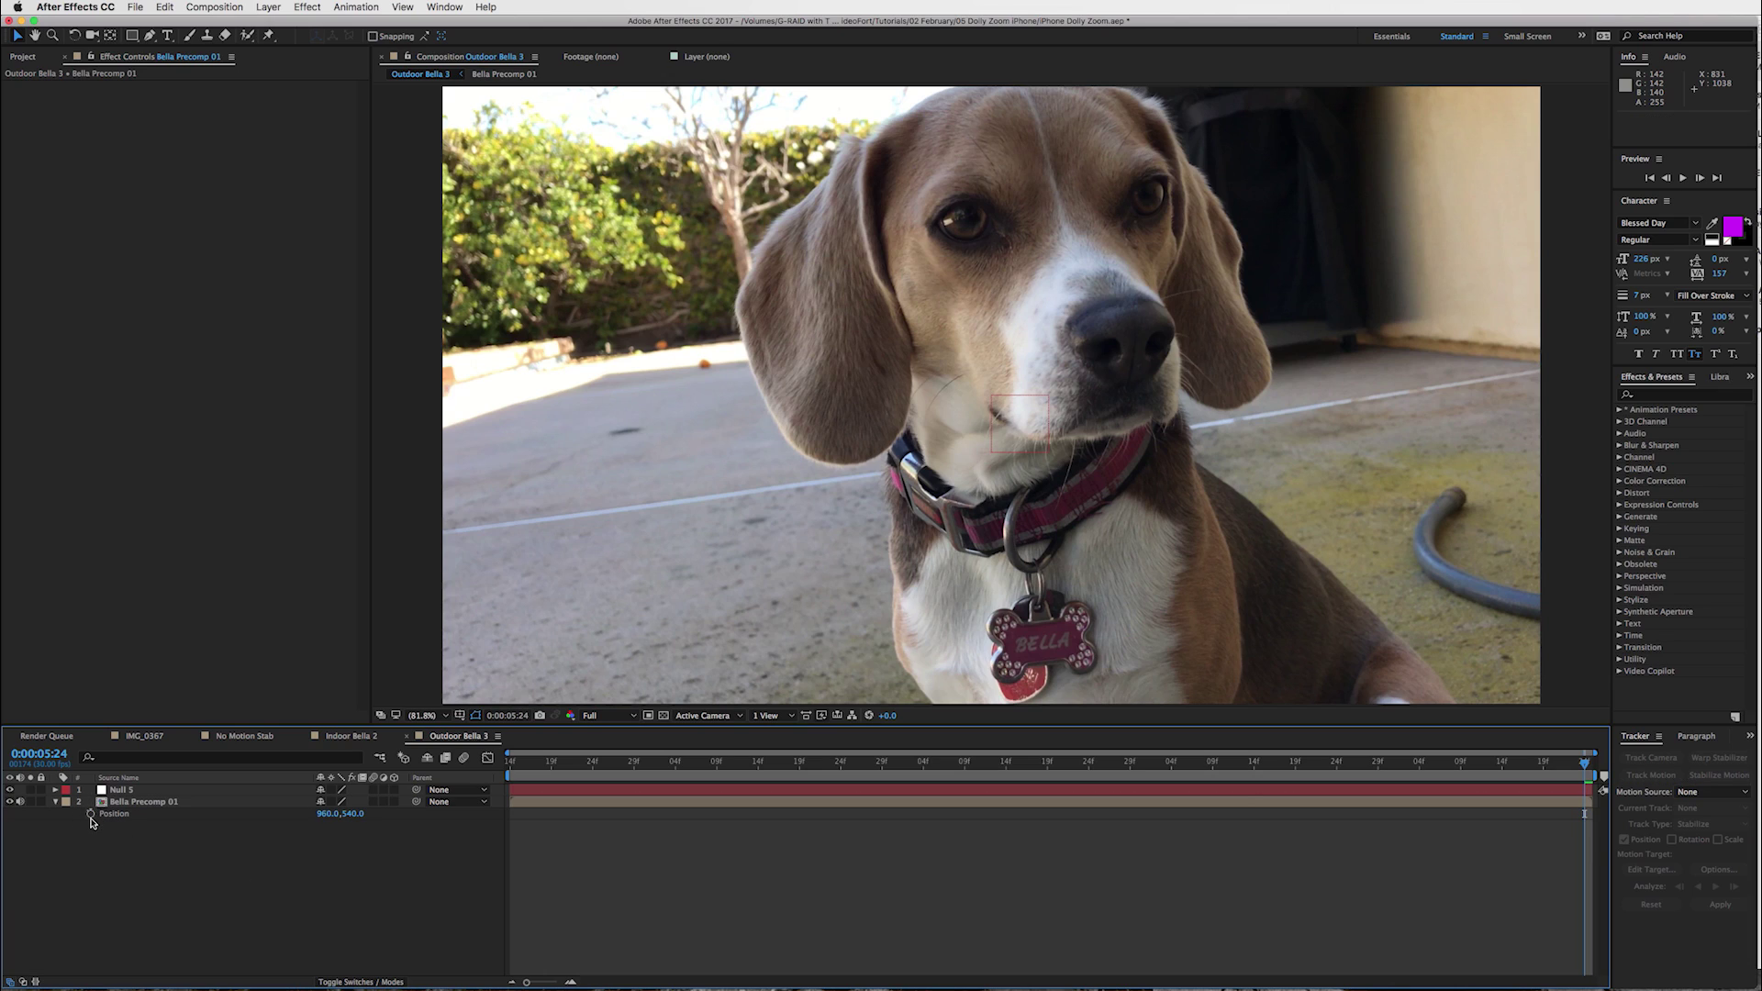
{"action": "left_click", "coordinate": [90, 814]}
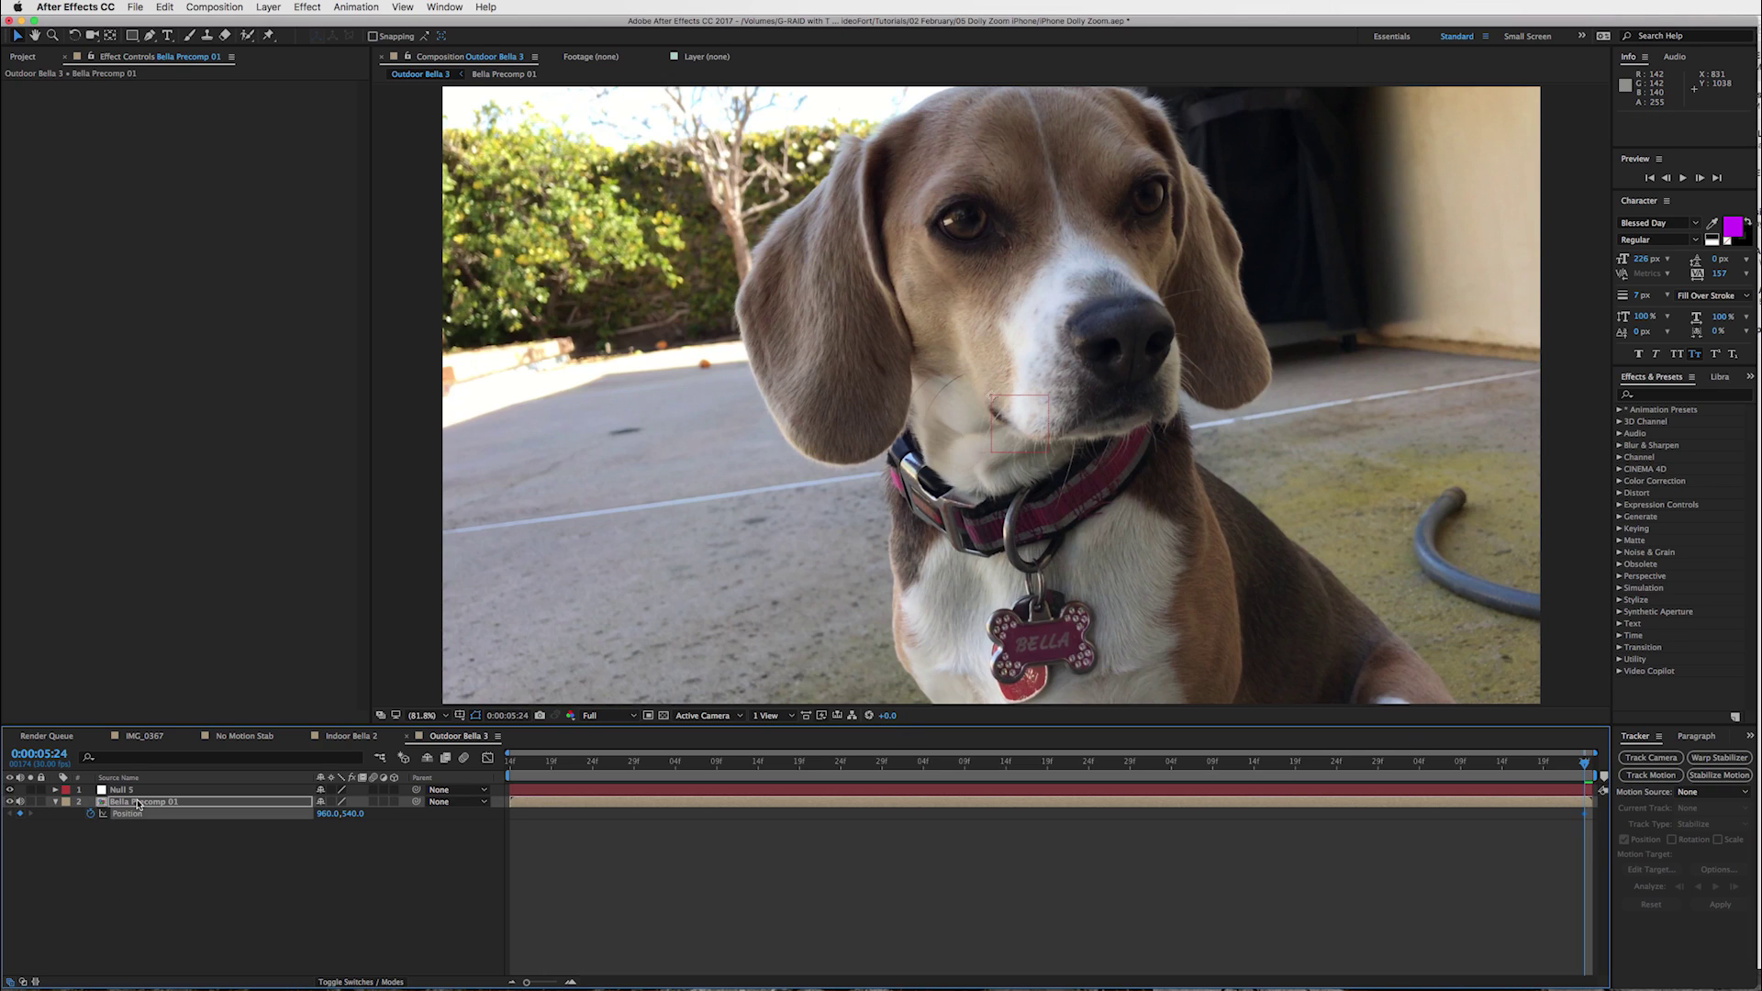
{"action": "key", "text": "shift+s"}
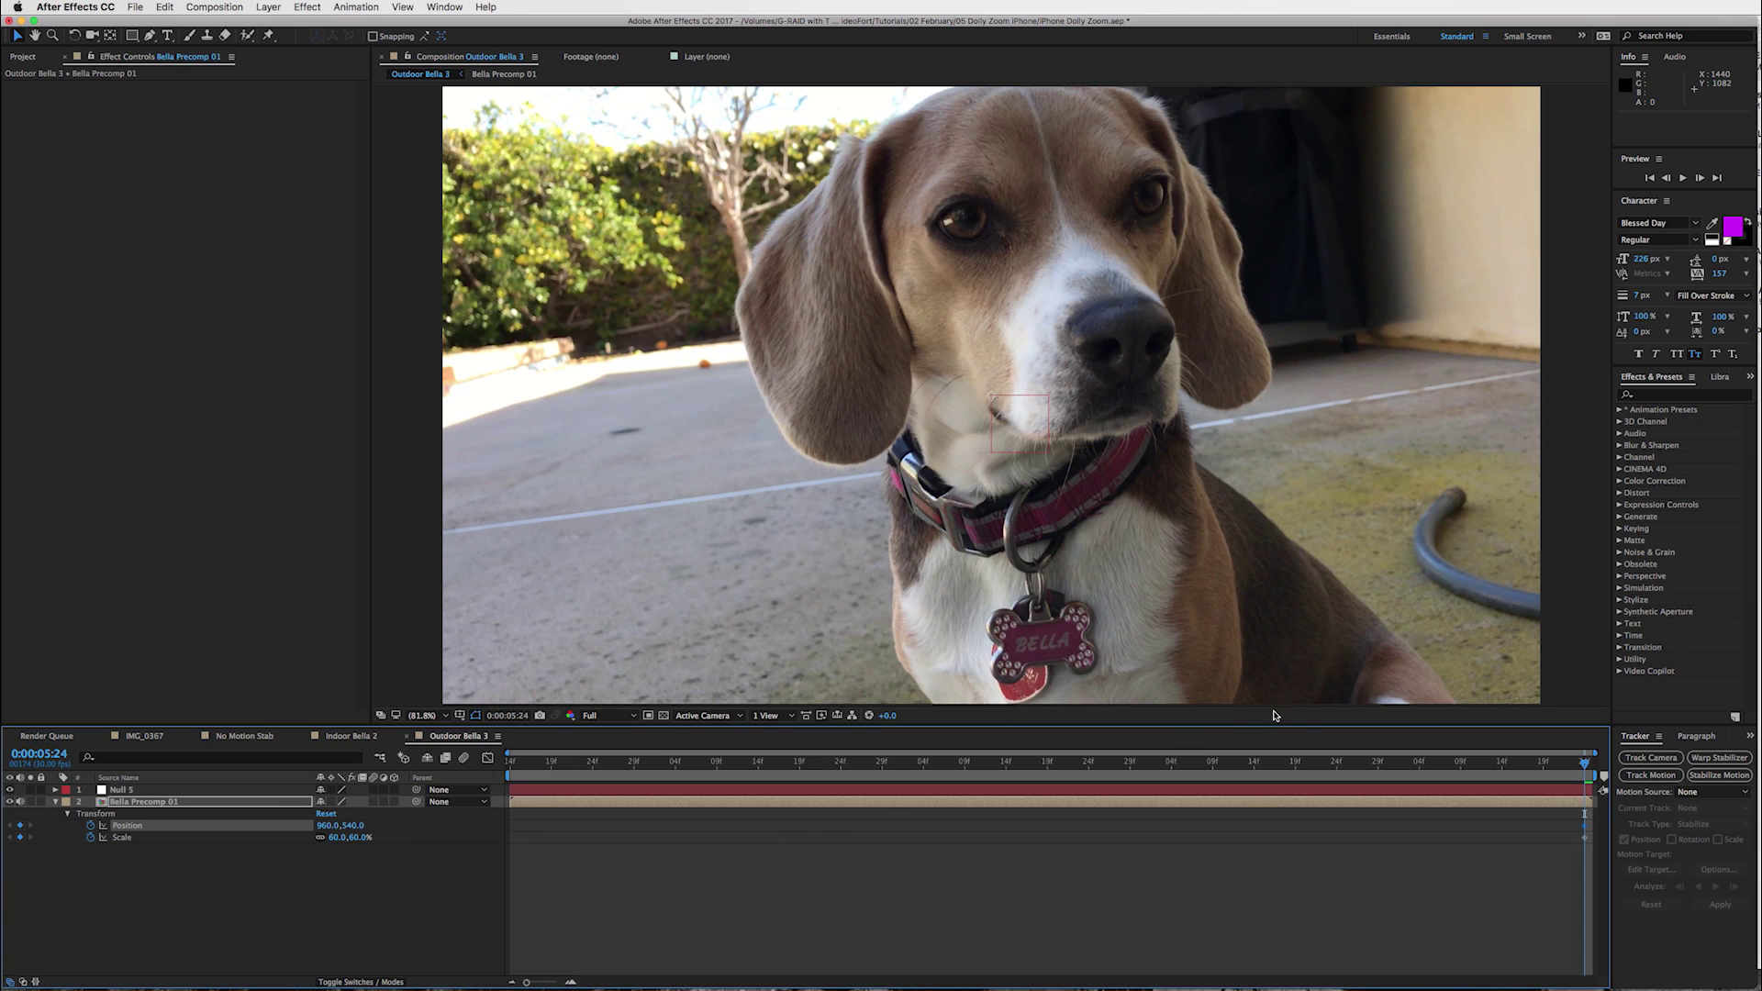
Step: At the clip's last frame, move Position to about 818, 840 with Scale 70% to centre the nose
{"action": "key", "text": "Page_Up"}
{"action": "key", "text": "Page_Up"}
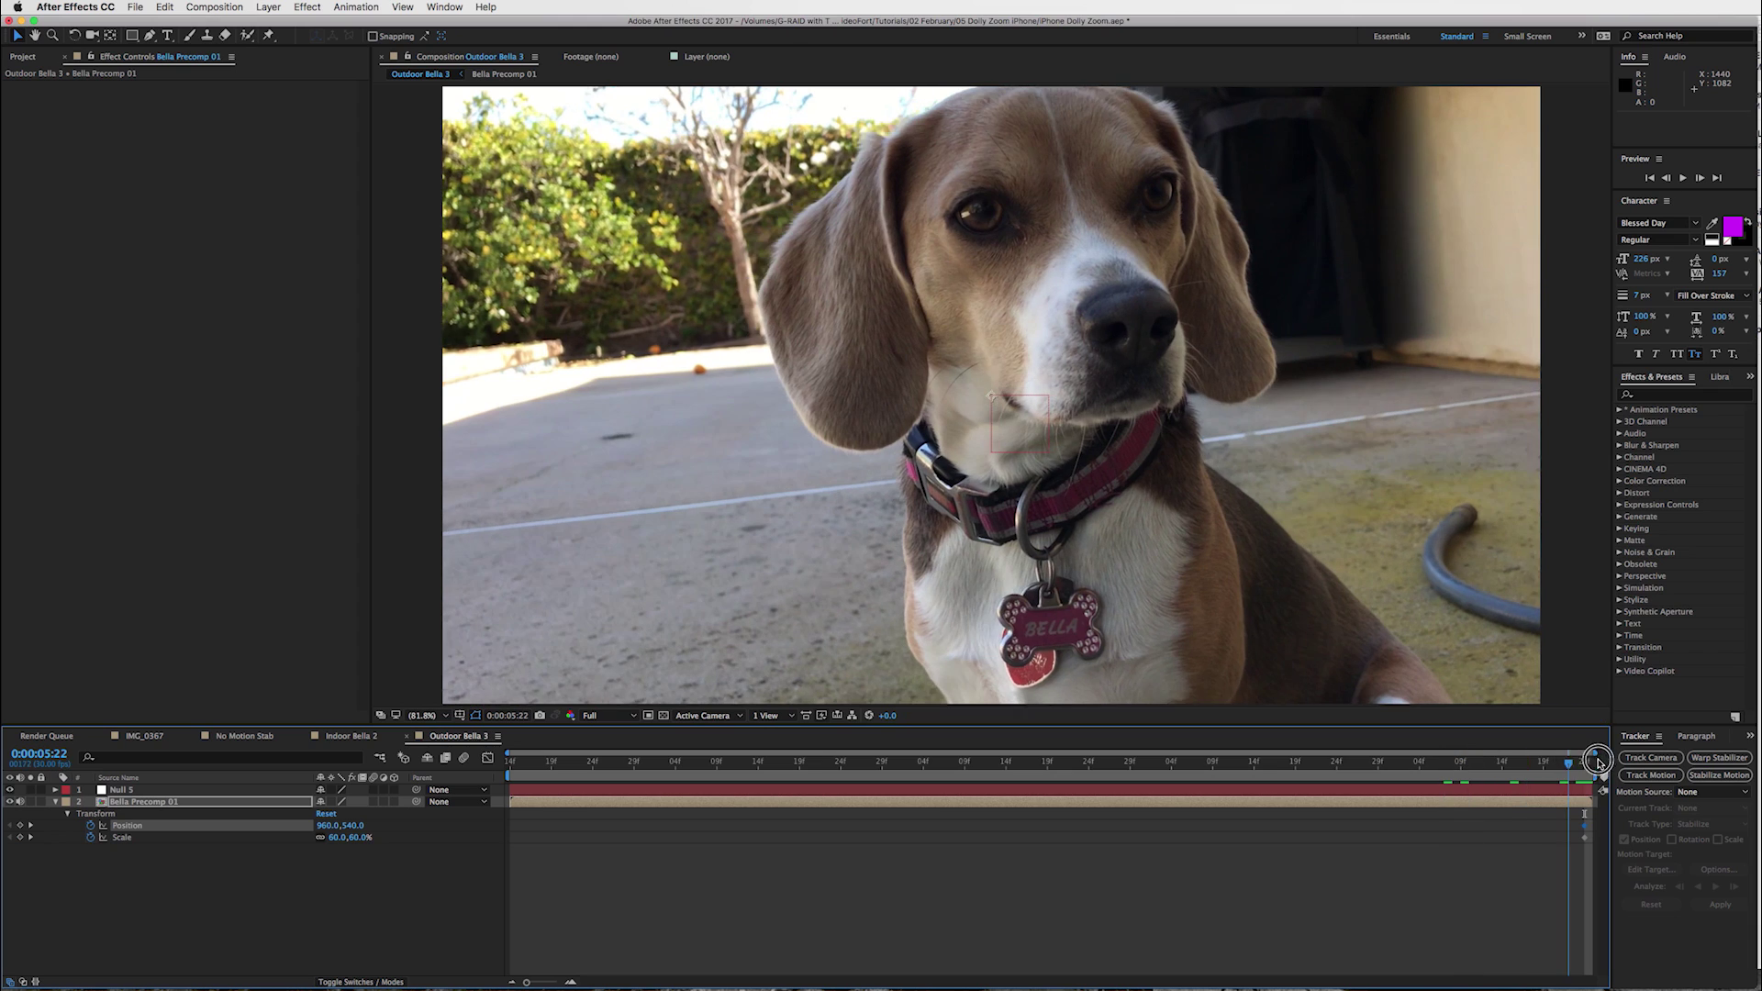
{"action": "key", "text": "Page_Up"}
{"action": "key", "text": "Page_Up"}
{"action": "key", "text": "Page_Up"}
{"action": "key", "text": "Page_Up"}
{"action": "key", "text": "Page_Up"}
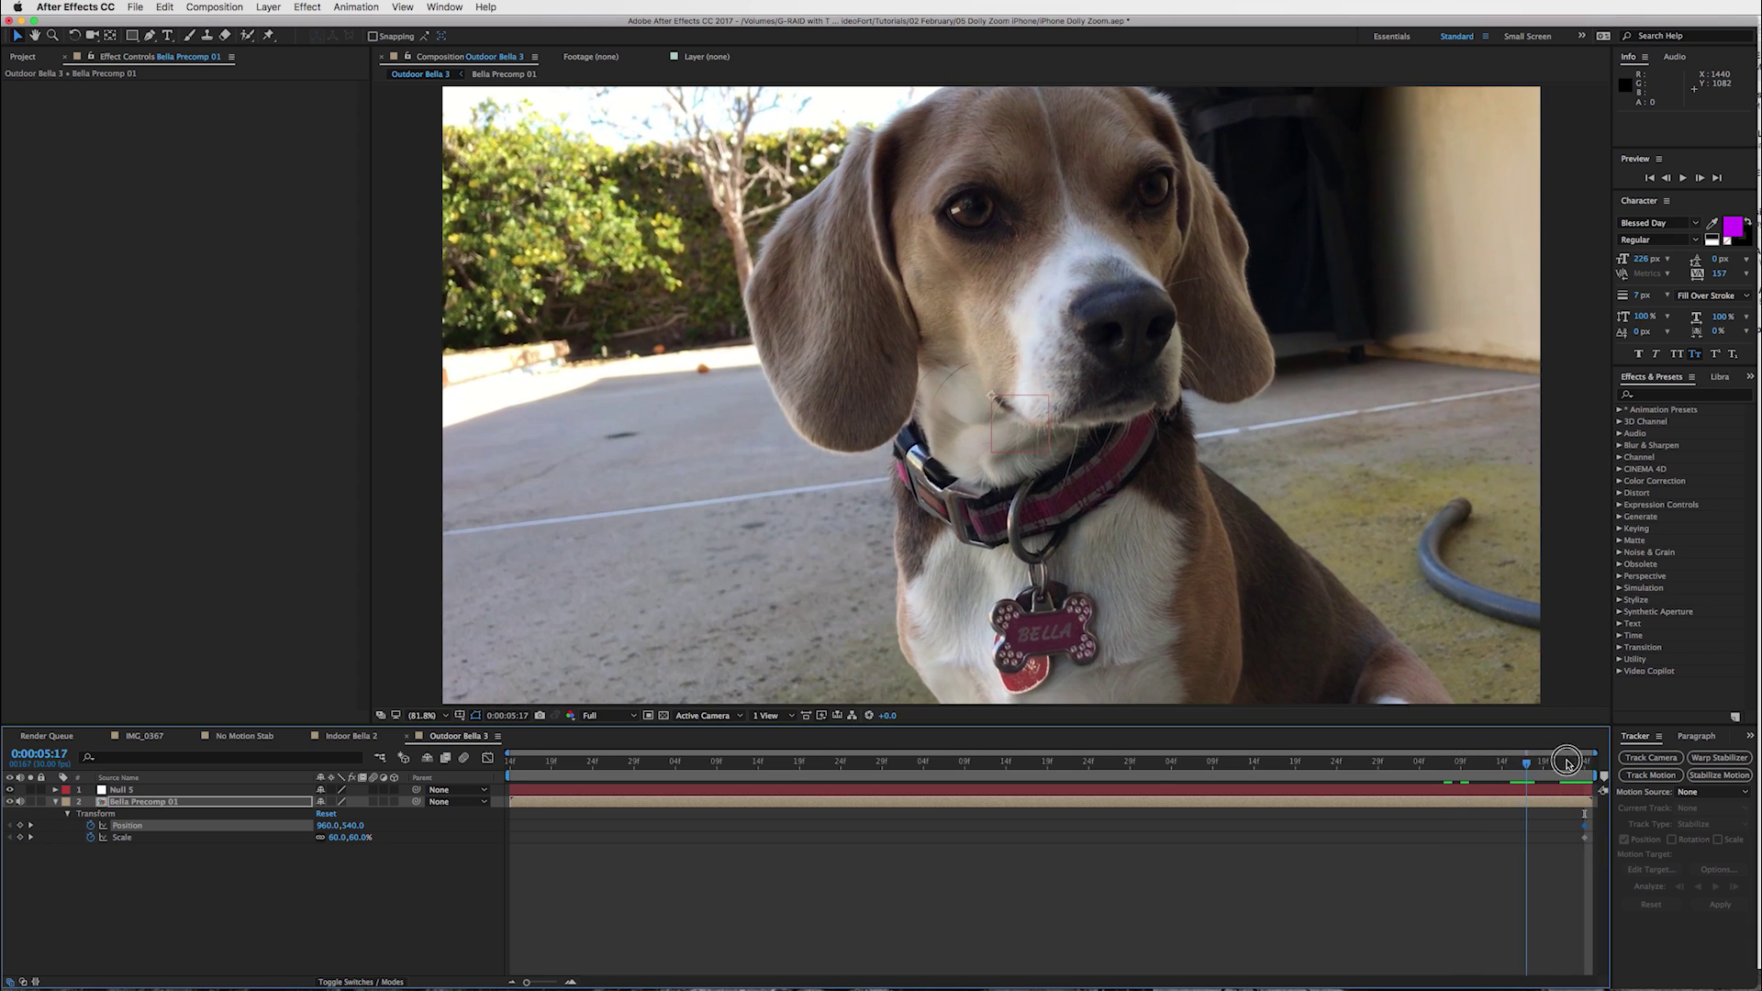
{"action": "left_click", "coordinate": [1572, 762]}
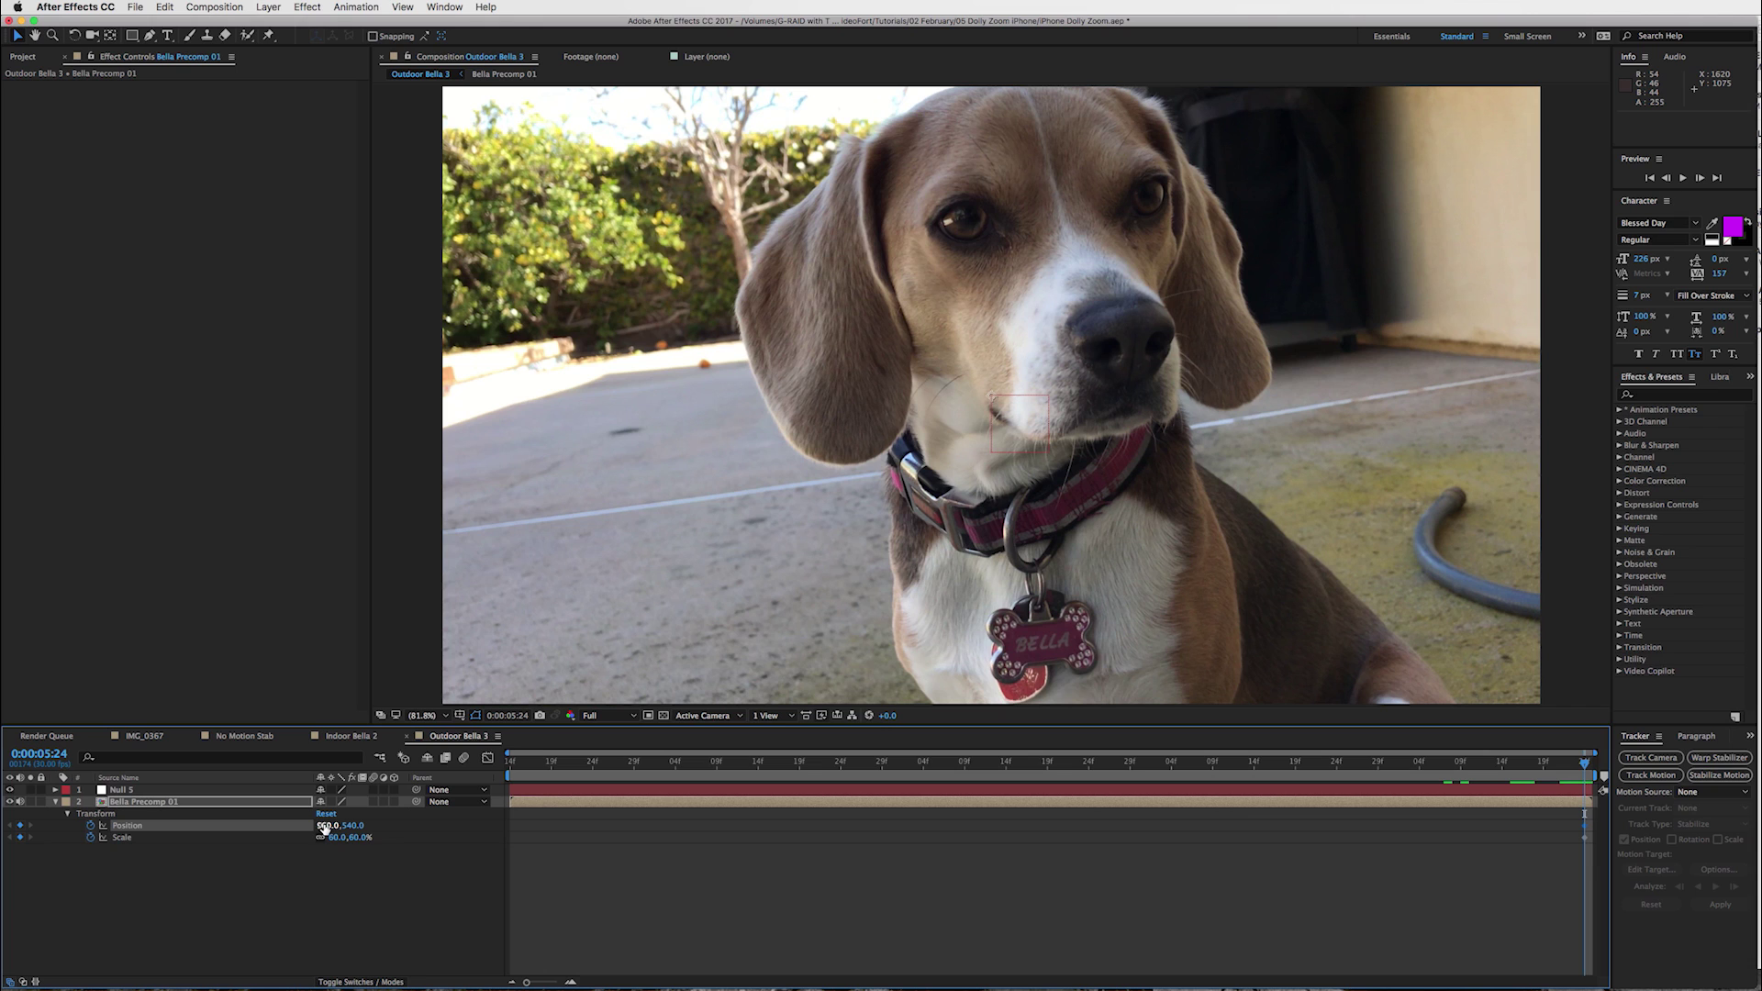
{"action": "left_click_drag", "start_coordinate": [323, 825], "coordinate": [207, 820]}
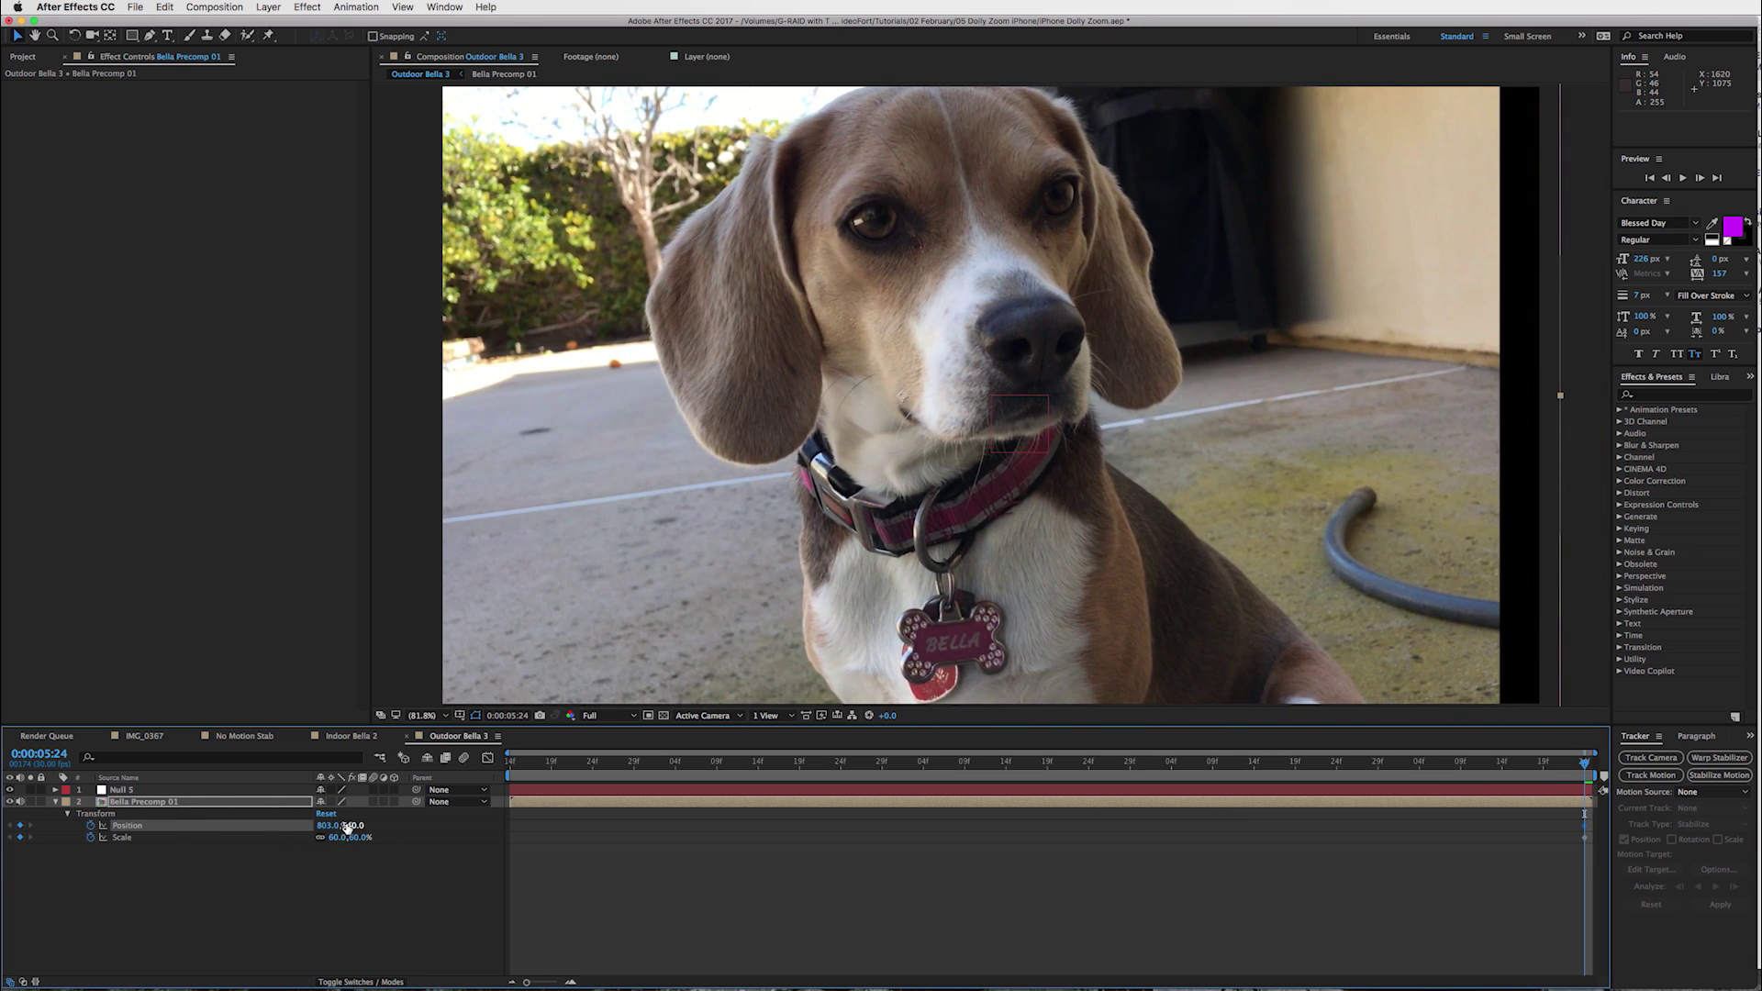
{"action": "mouse_move", "coordinate": [350, 825]}
{"action": "left_mouse_down"}
{"action": "mouse_move", "coordinate": [409, 829]}
{"action": "mouse_move", "coordinate": [341, 835]}
{"action": "left_mouse_up"}
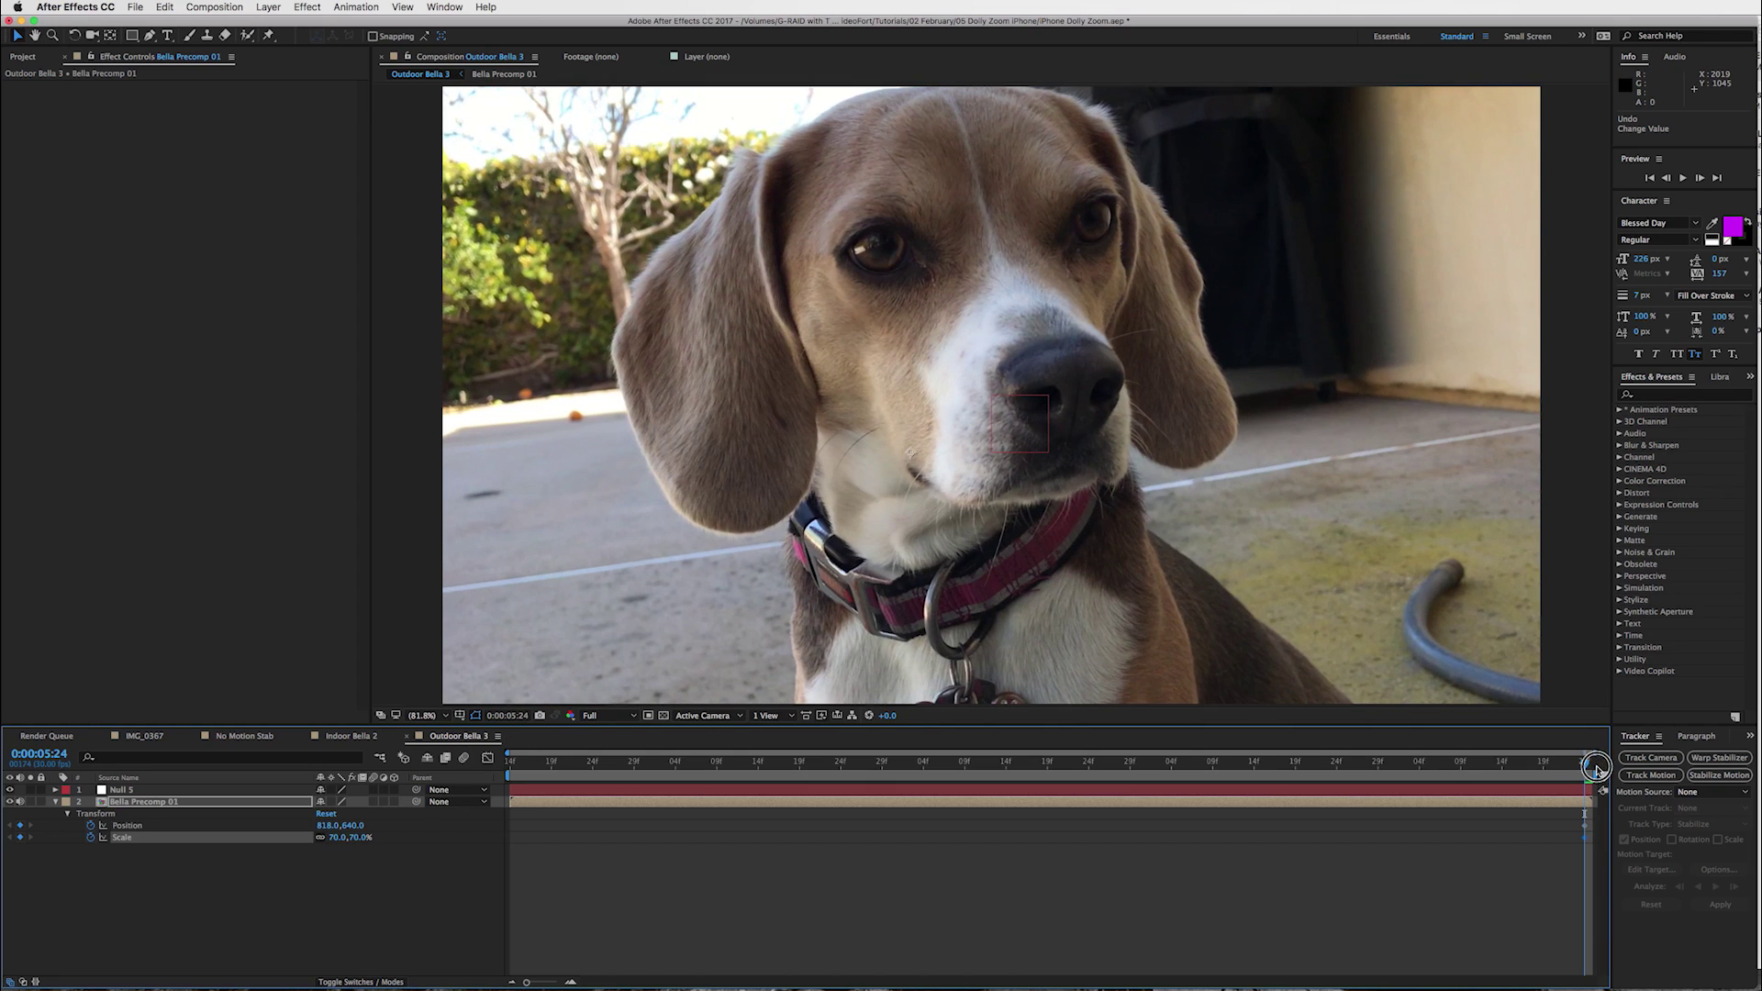
Step: Move to 0:00:01:14 and nudge Bella Precomp 01's Position there
{"action": "left_click", "coordinate": [1571, 765]}
{"action": "left_click_drag", "start_coordinate": [1571, 765], "coordinate": [462, 760]}
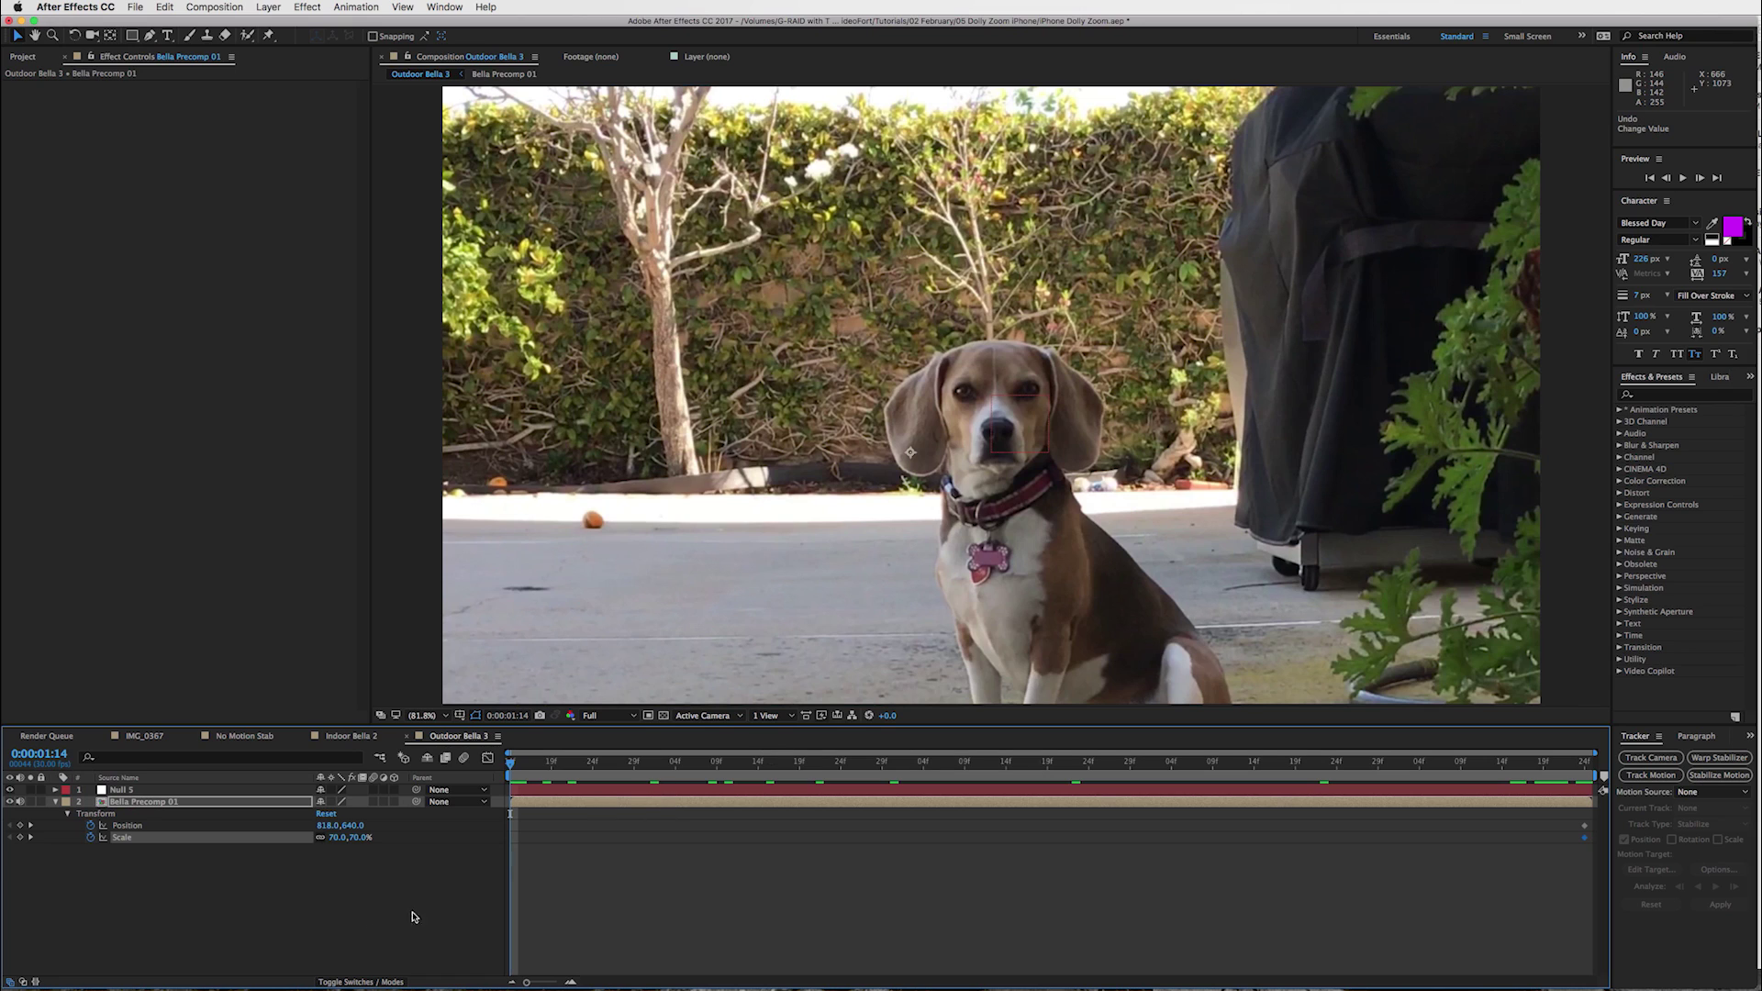
{"action": "left_click_drag", "start_coordinate": [327, 826], "coordinate": [340, 826]}
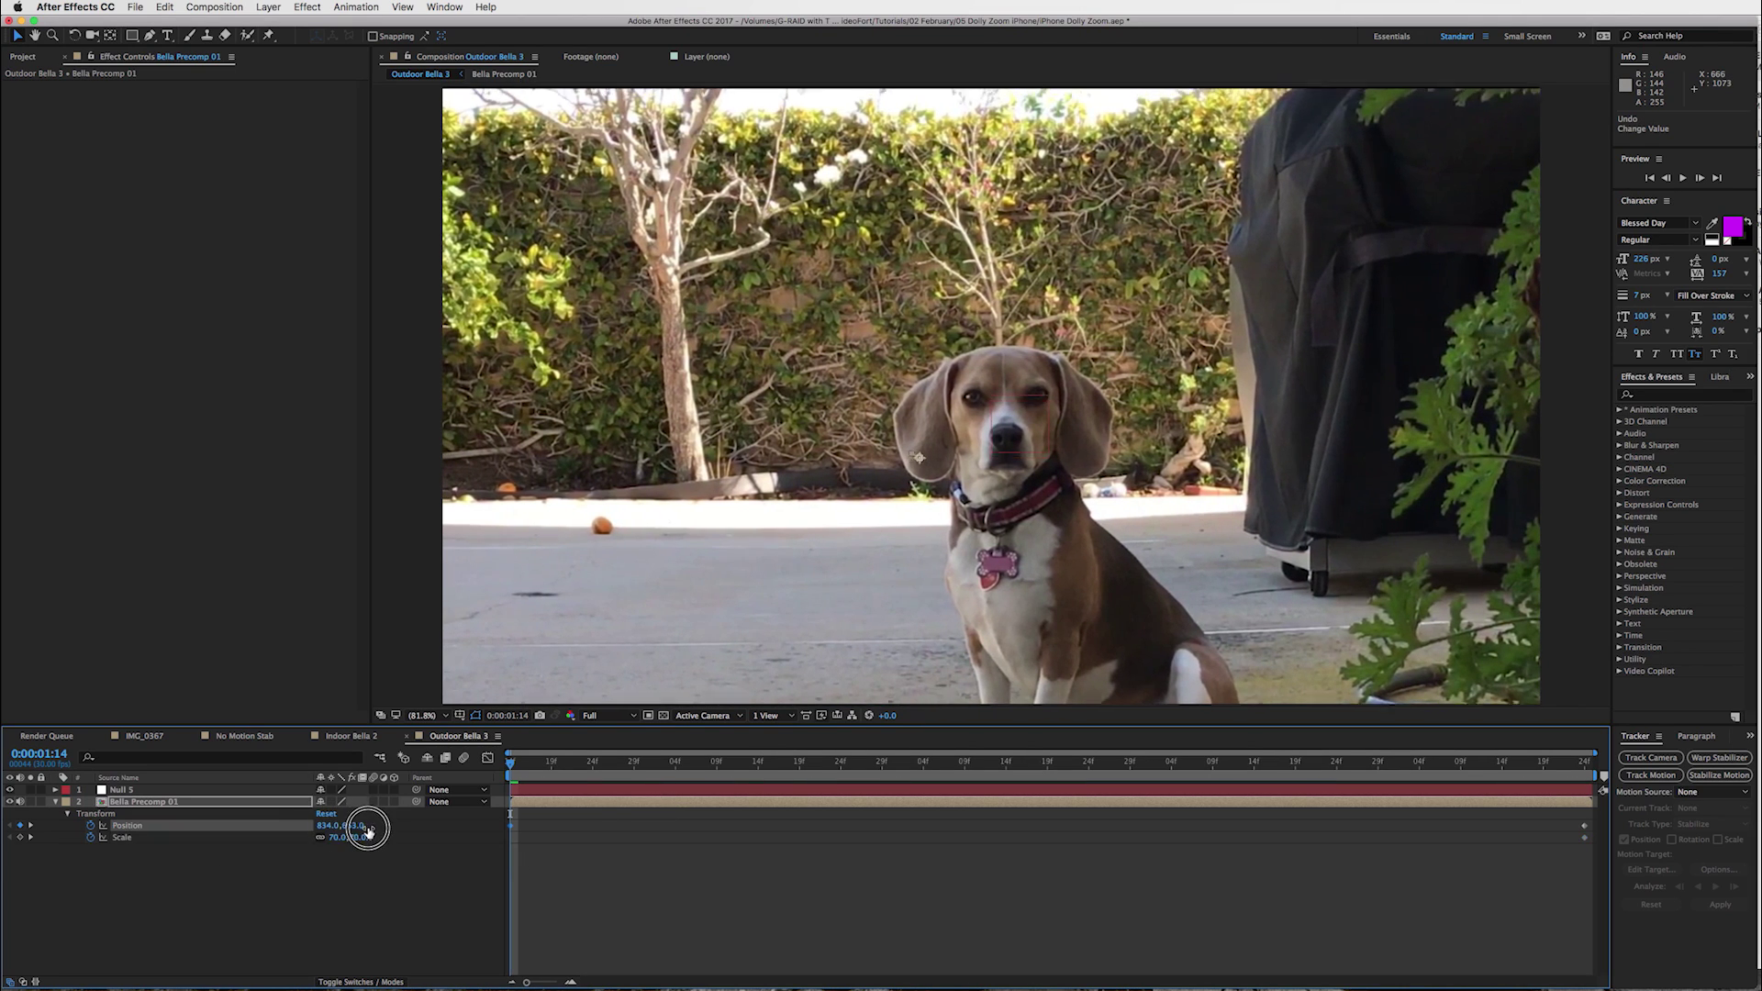
{"action": "mouse_move", "coordinate": [368, 830]}
{"action": "left_mouse_down"}
{"action": "mouse_move", "coordinate": [305, 830]}
{"action": "mouse_move", "coordinate": [338, 842]}
{"action": "left_mouse_up"}
Step: Set Scale to 150% and recentre the nose with Position around 683, 623
{"action": "left_click", "coordinate": [338, 842]}
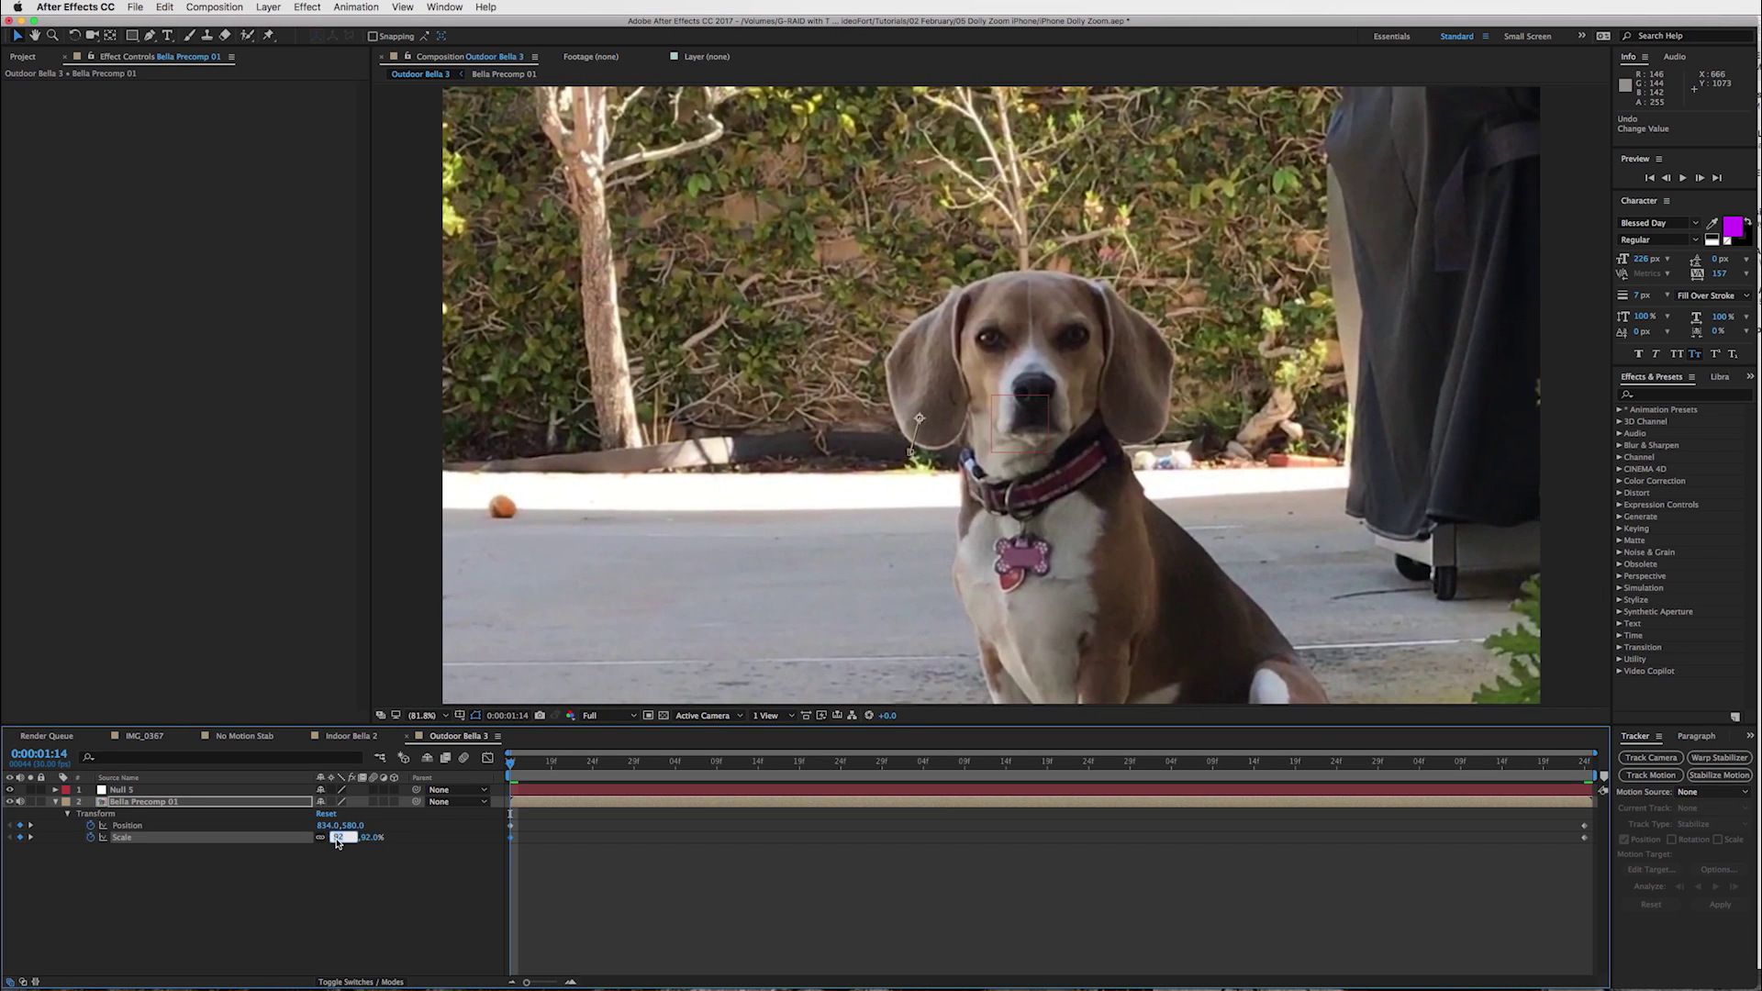
{"action": "type", "text": "150"}
{"action": "key", "text": "Return"}
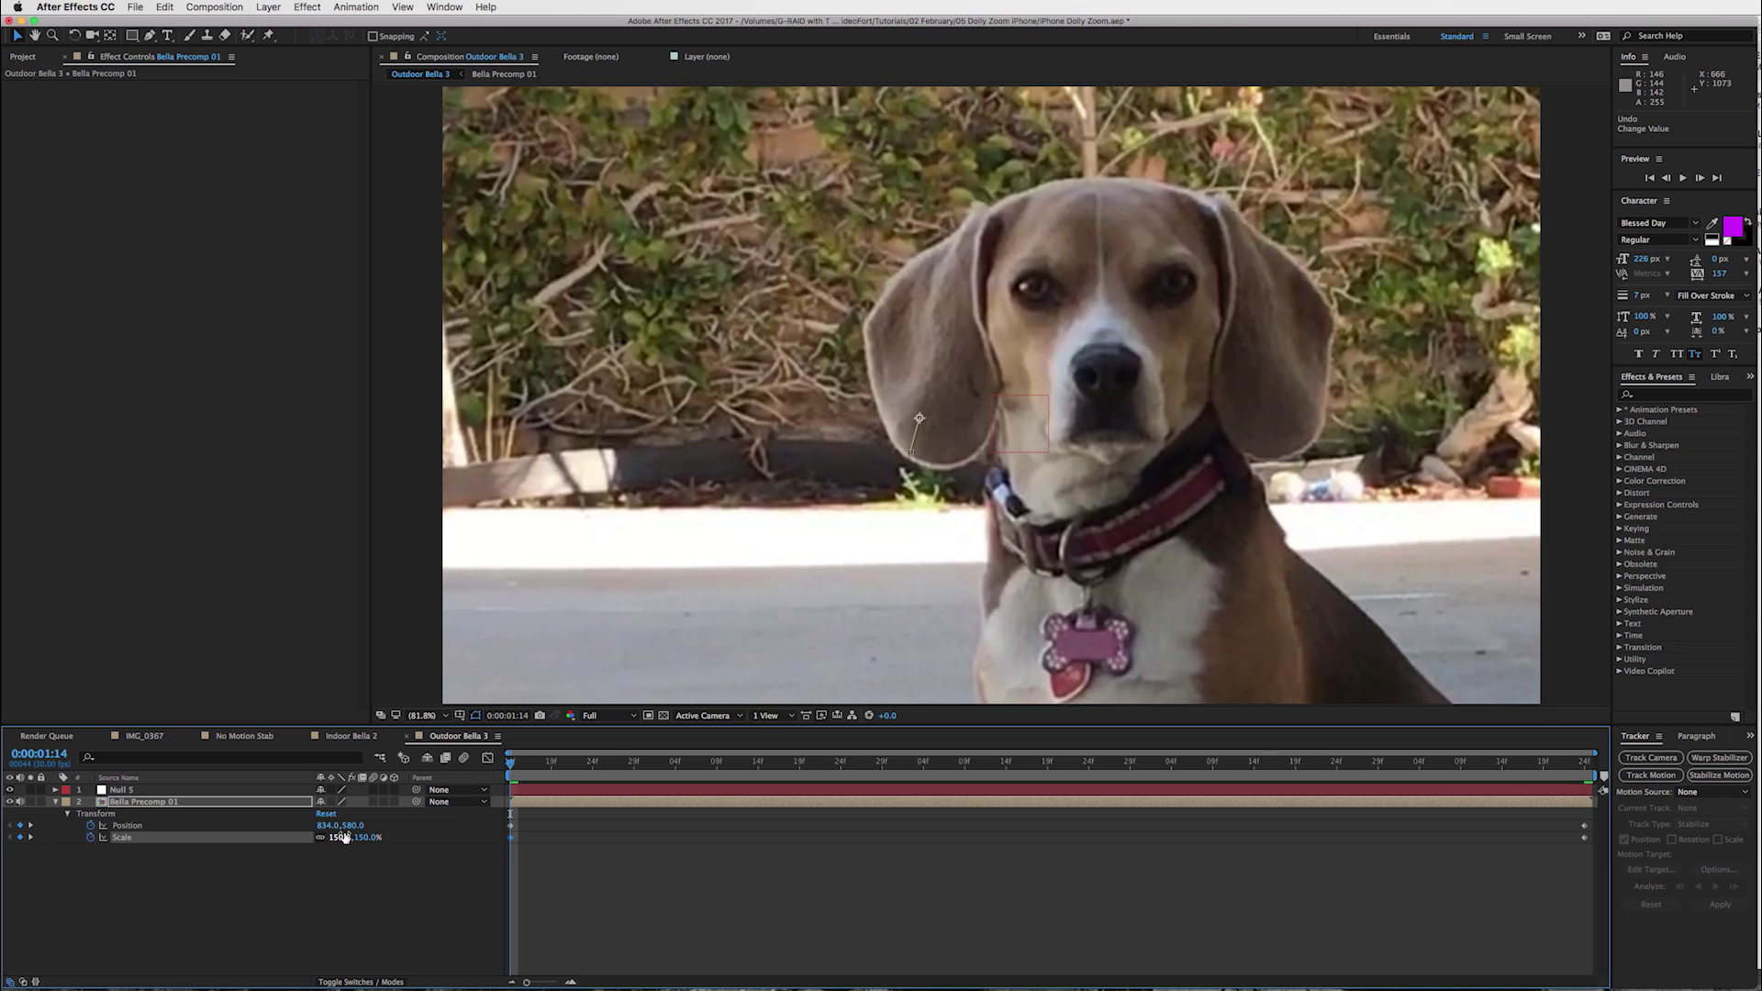
{"action": "left_click_drag", "start_coordinate": [332, 825], "coordinate": [240, 820]}
{"action": "left_click_drag", "start_coordinate": [365, 826], "coordinate": [308, 820]}
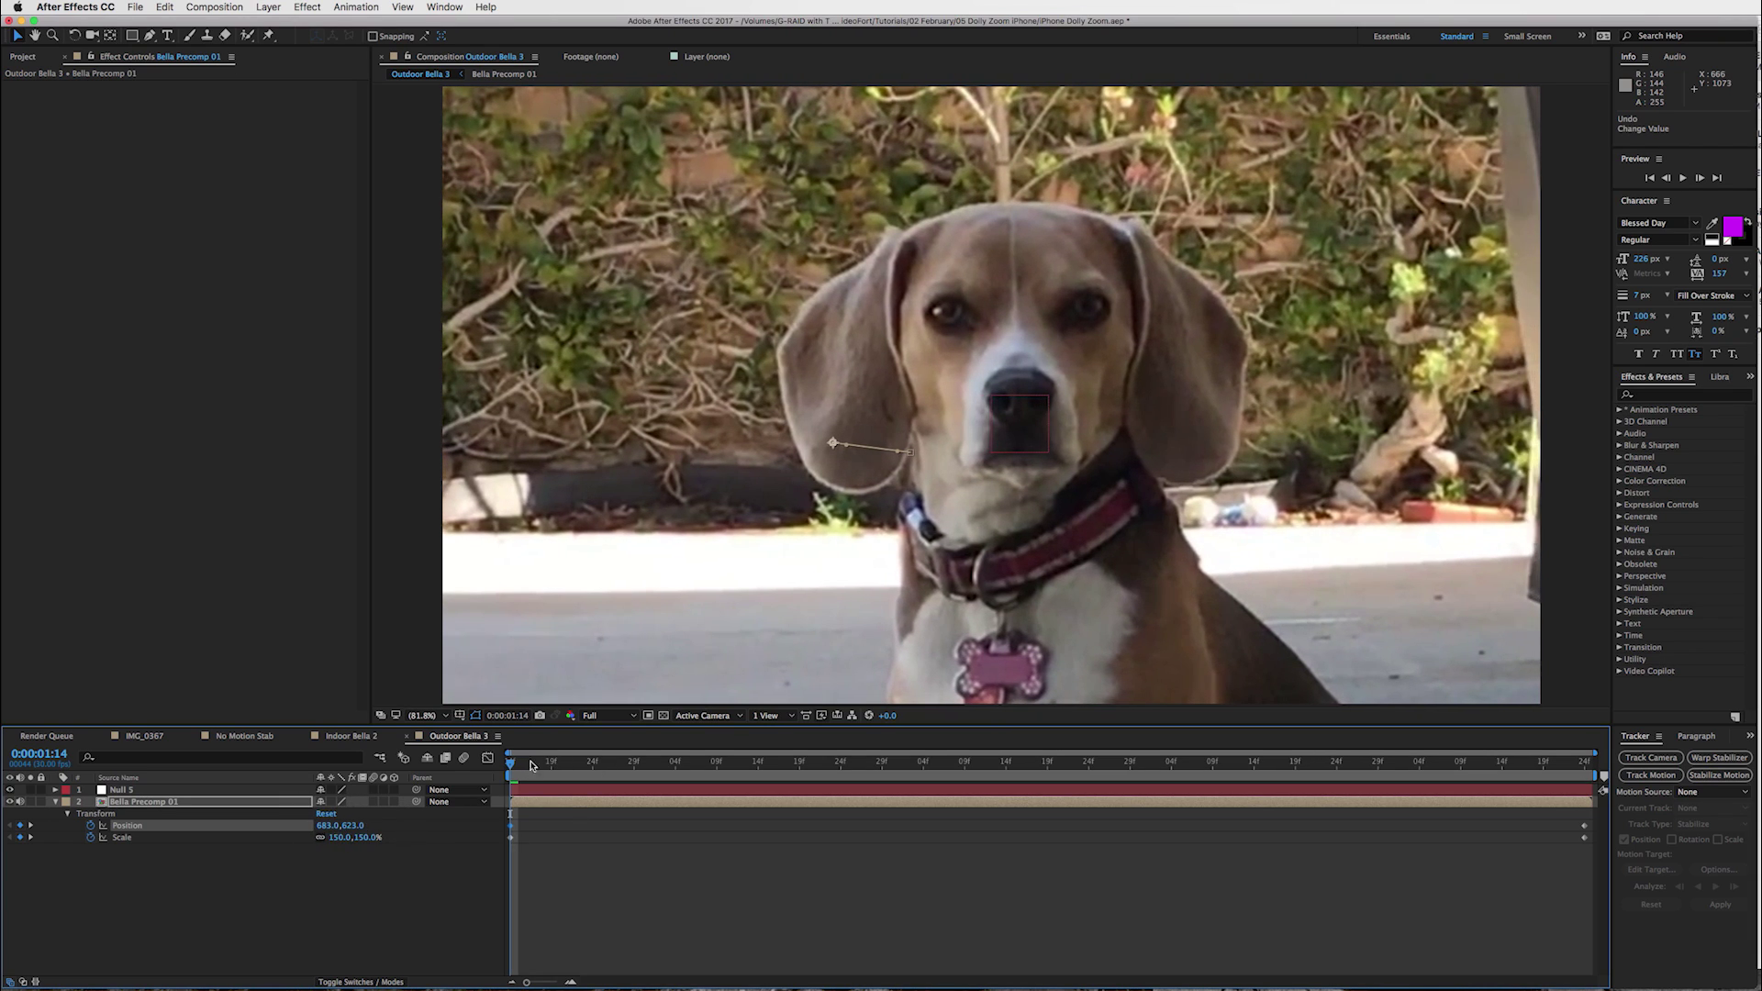
{"action": "left_click", "coordinate": [606, 889]}
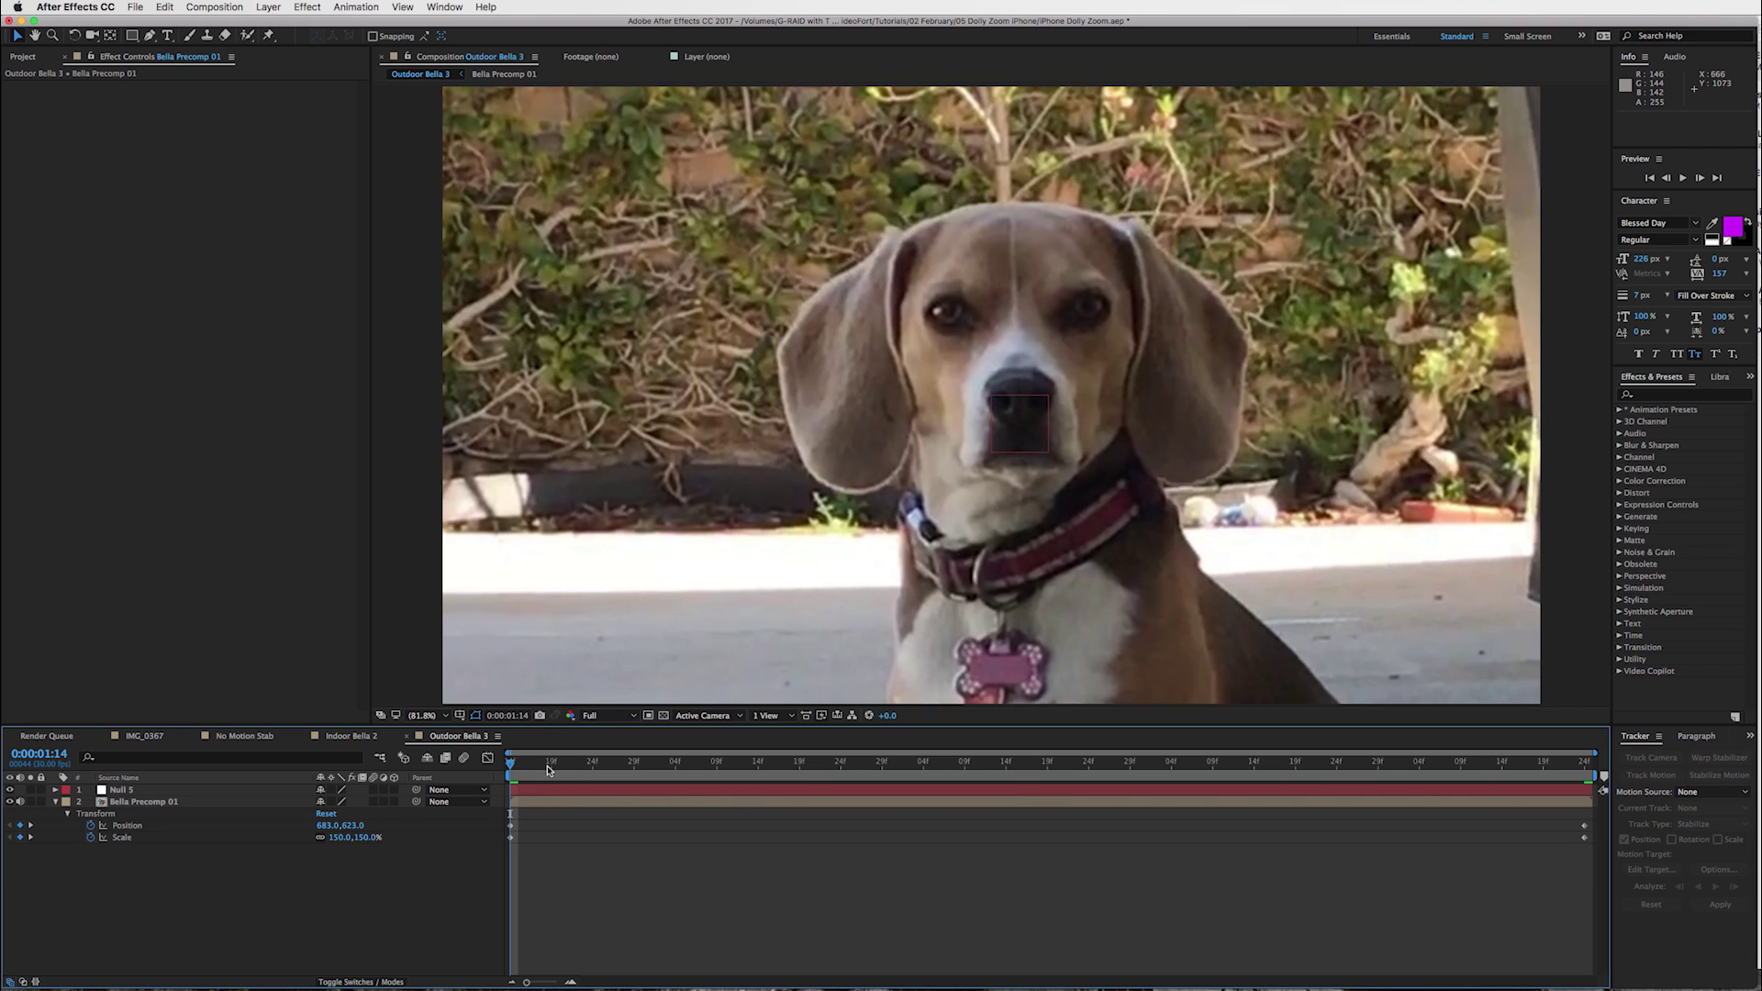
{"action": "left_click_drag", "start_coordinate": [525, 765], "coordinate": [890, 801]}
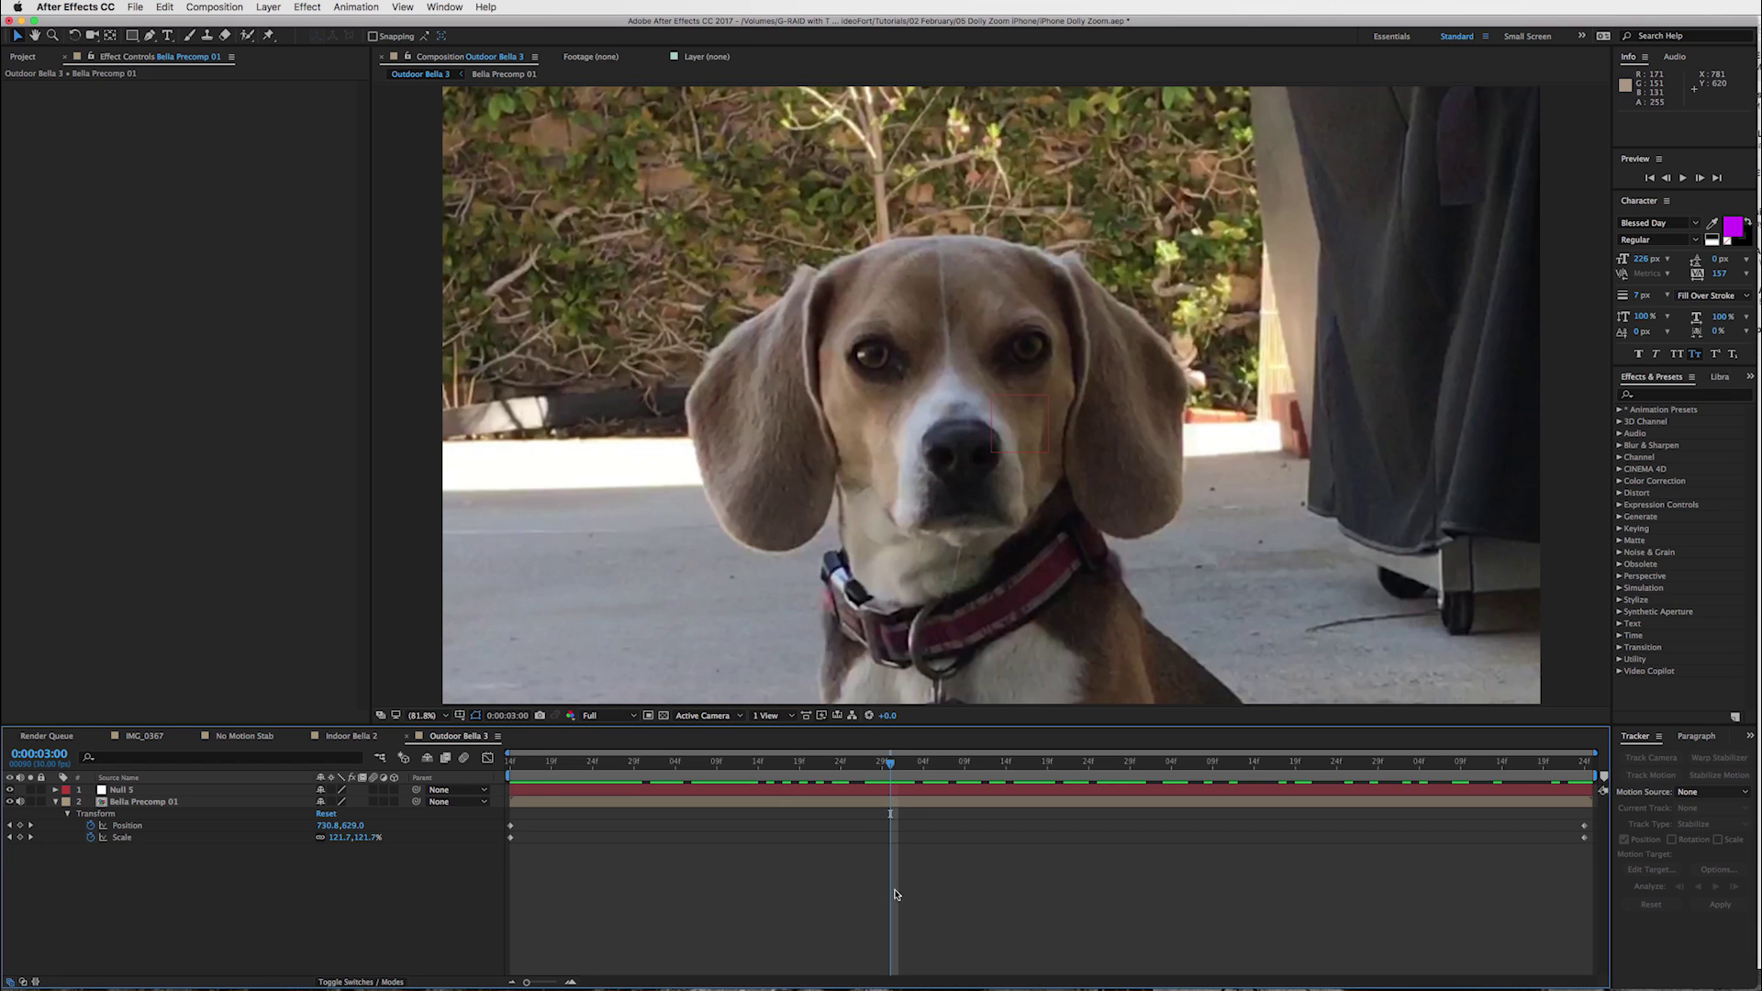
{"action": "left_click_drag", "start_coordinate": [890, 776], "coordinate": [575, 755]}
{"action": "left_click_drag", "start_coordinate": [887, 757], "coordinate": [1024, 769]}
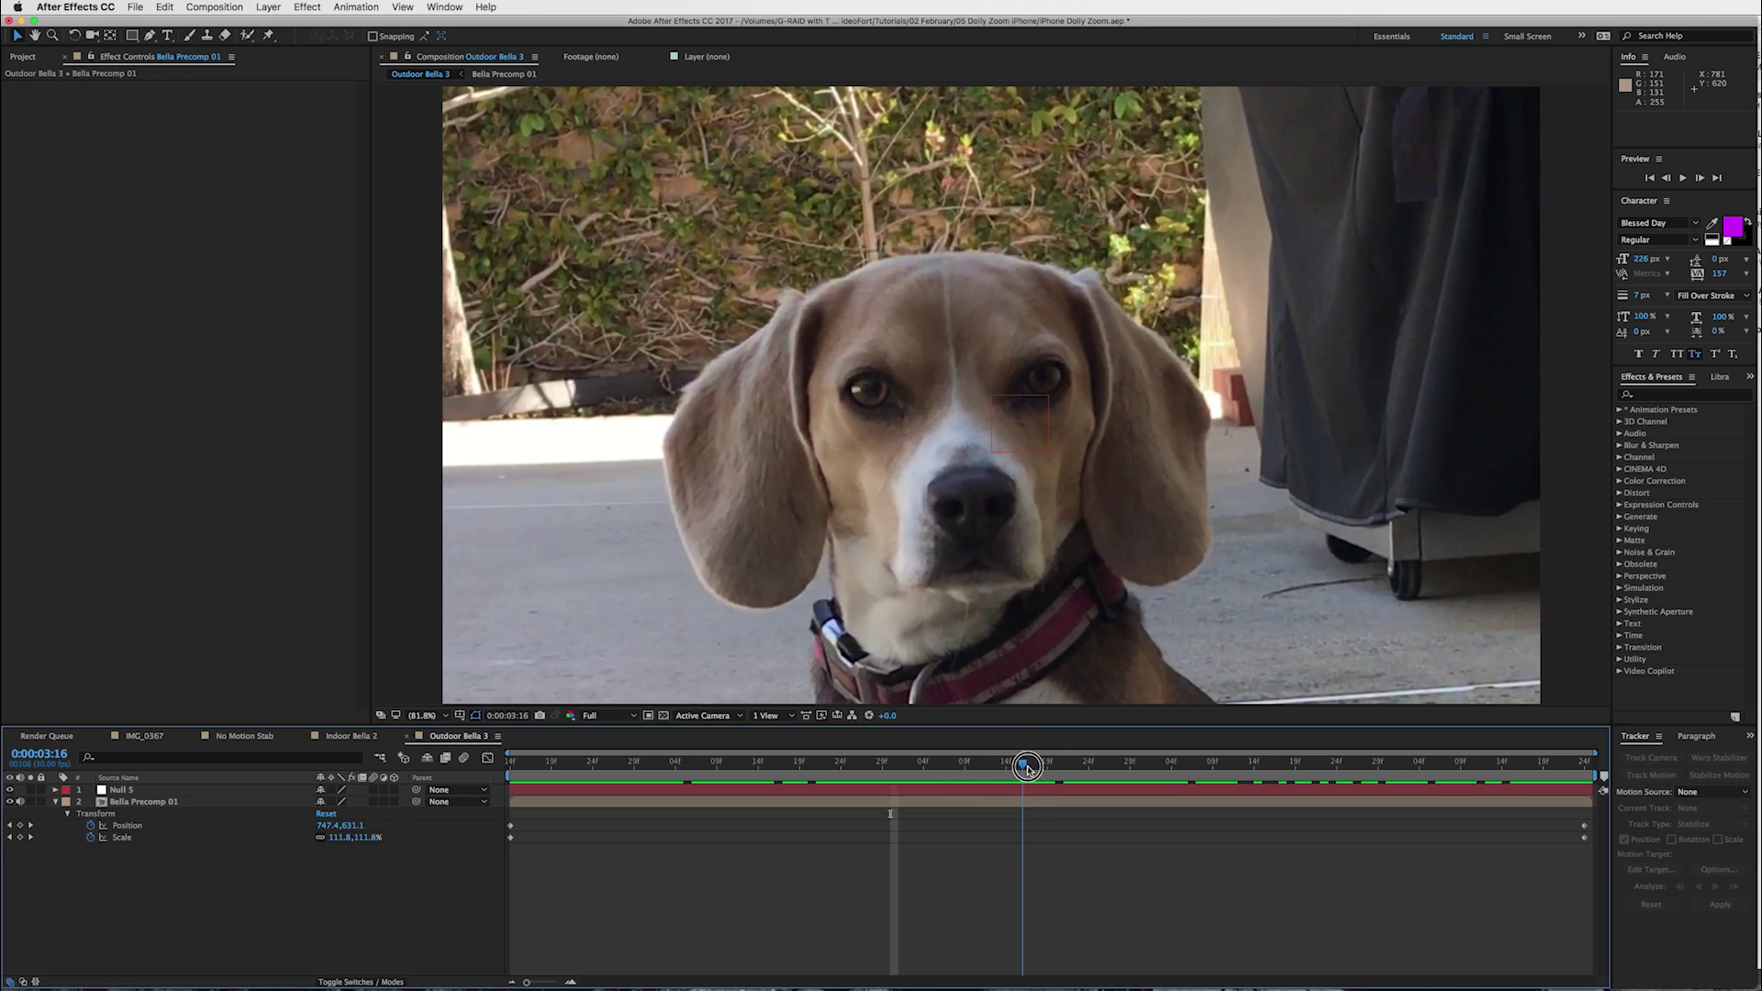
Step: Tweak Bella Precomp 01's Position across frames, adding a 0:00:04:27 keyframe at about 741.8, 861.8
{"action": "left_click", "coordinate": [1042, 806]}
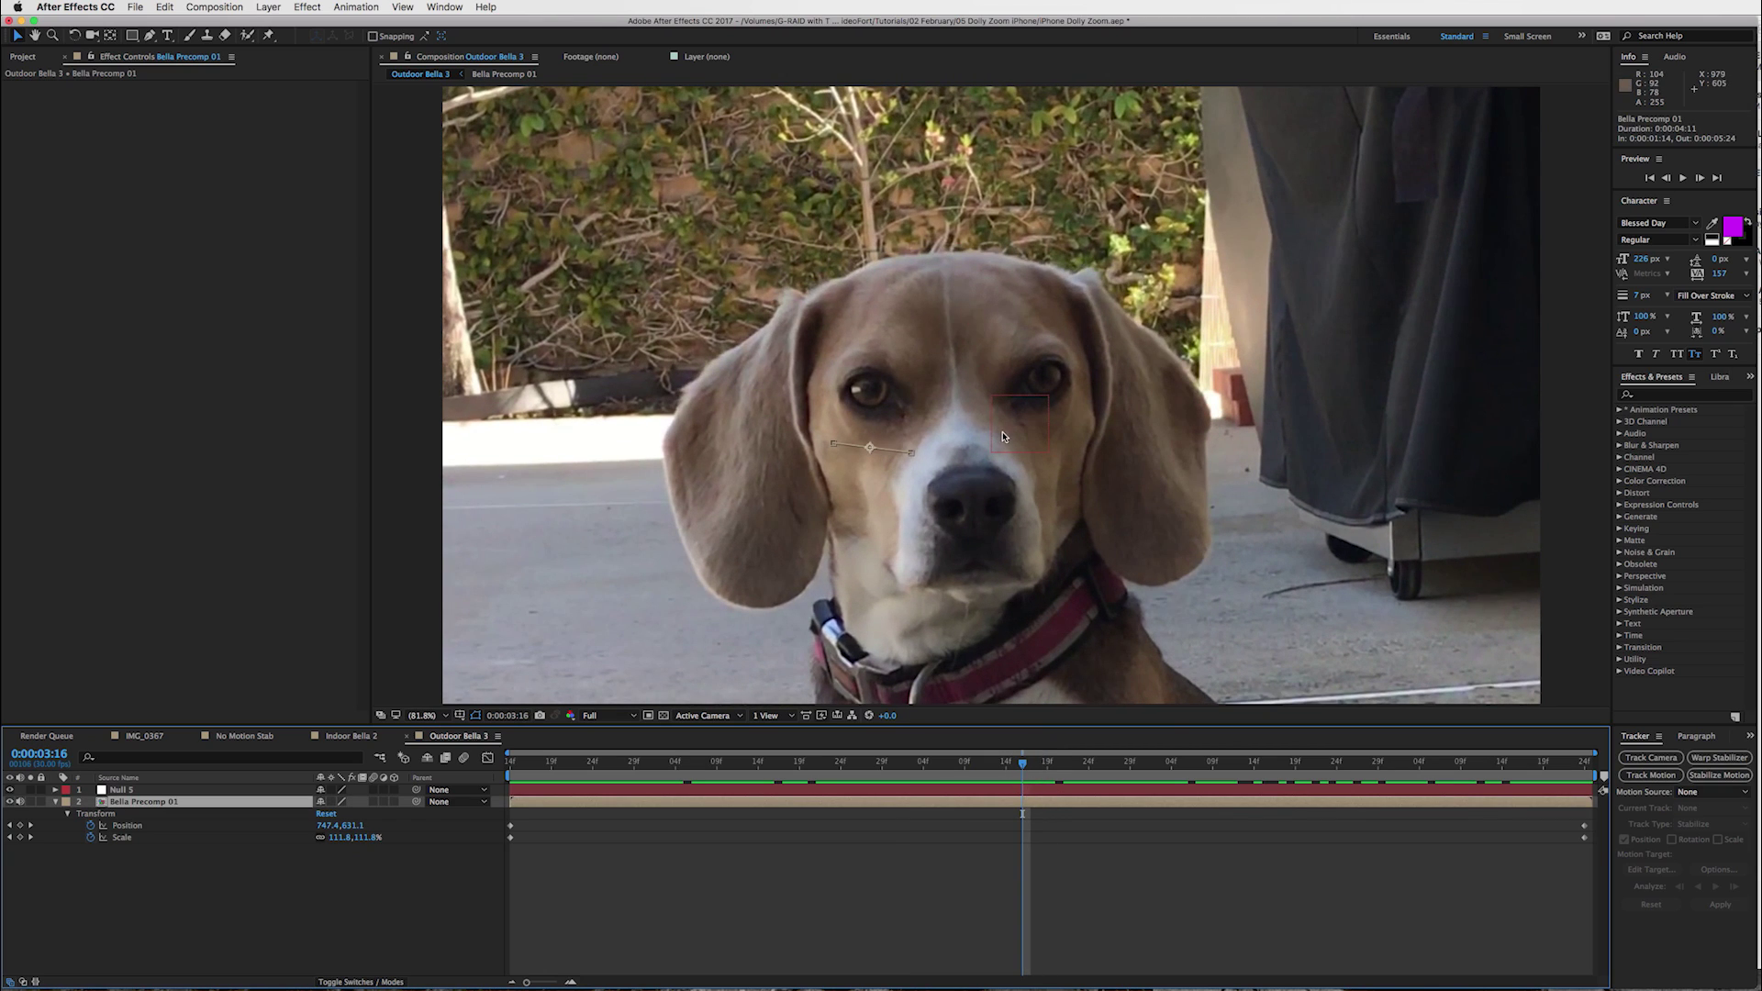
{"action": "mouse_move", "coordinate": [323, 825]}
{"action": "left_mouse_down"}
{"action": "mouse_move", "coordinate": [362, 826]}
{"action": "mouse_move", "coordinate": [223, 837]}
{"action": "mouse_move", "coordinate": [356, 831]}
{"action": "left_mouse_up"}
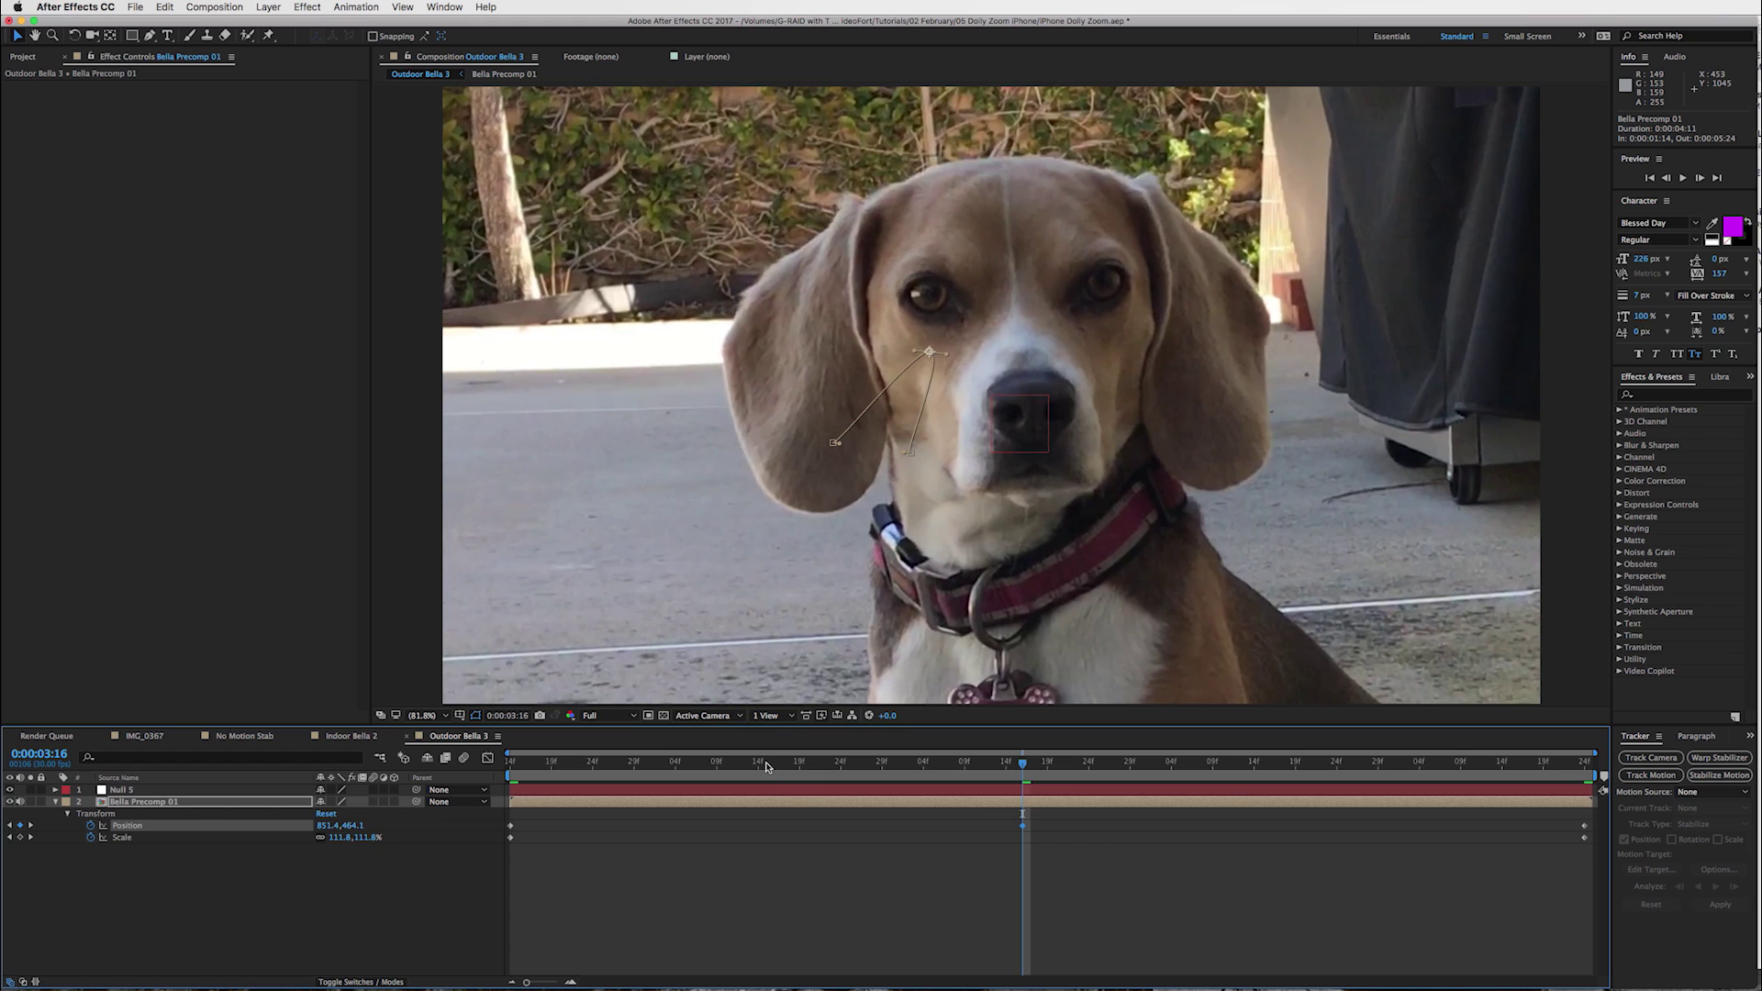
{"action": "left_click_drag", "start_coordinate": [767, 766], "coordinate": [758, 764]}
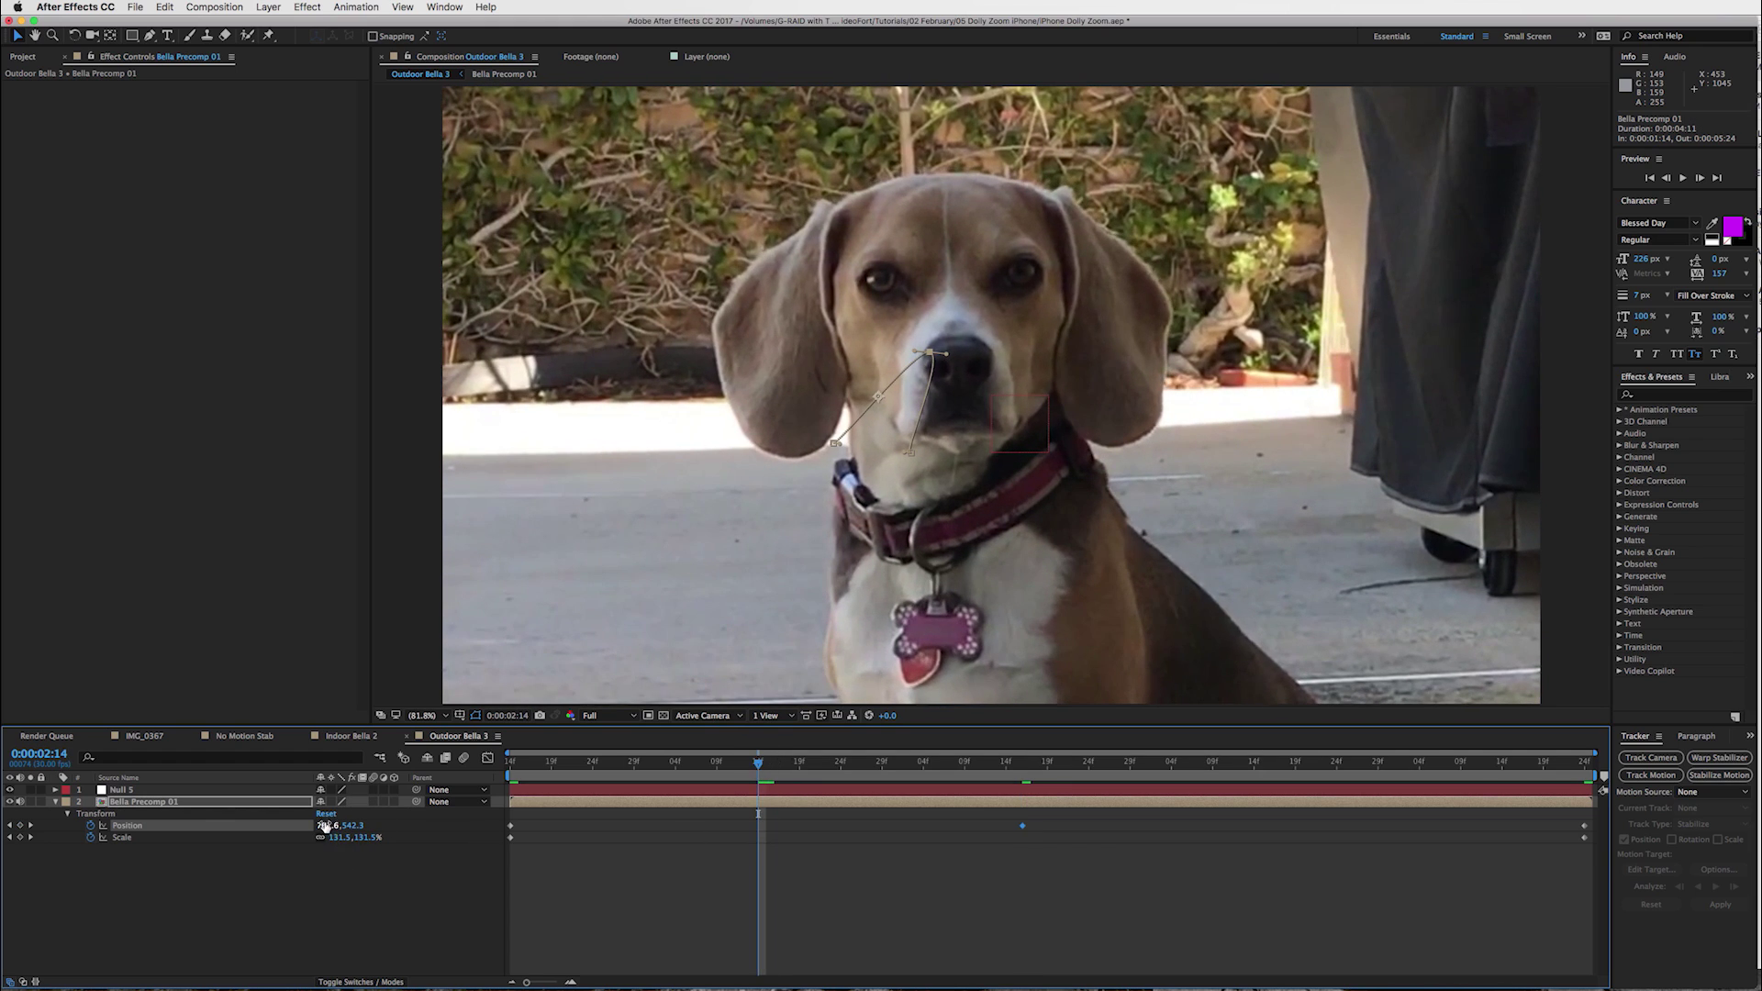
{"action": "mouse_move", "coordinate": [324, 825]}
{"action": "left_mouse_down"}
{"action": "mouse_move", "coordinate": [393, 826]}
{"action": "mouse_move", "coordinate": [344, 828]}
{"action": "left_mouse_up"}
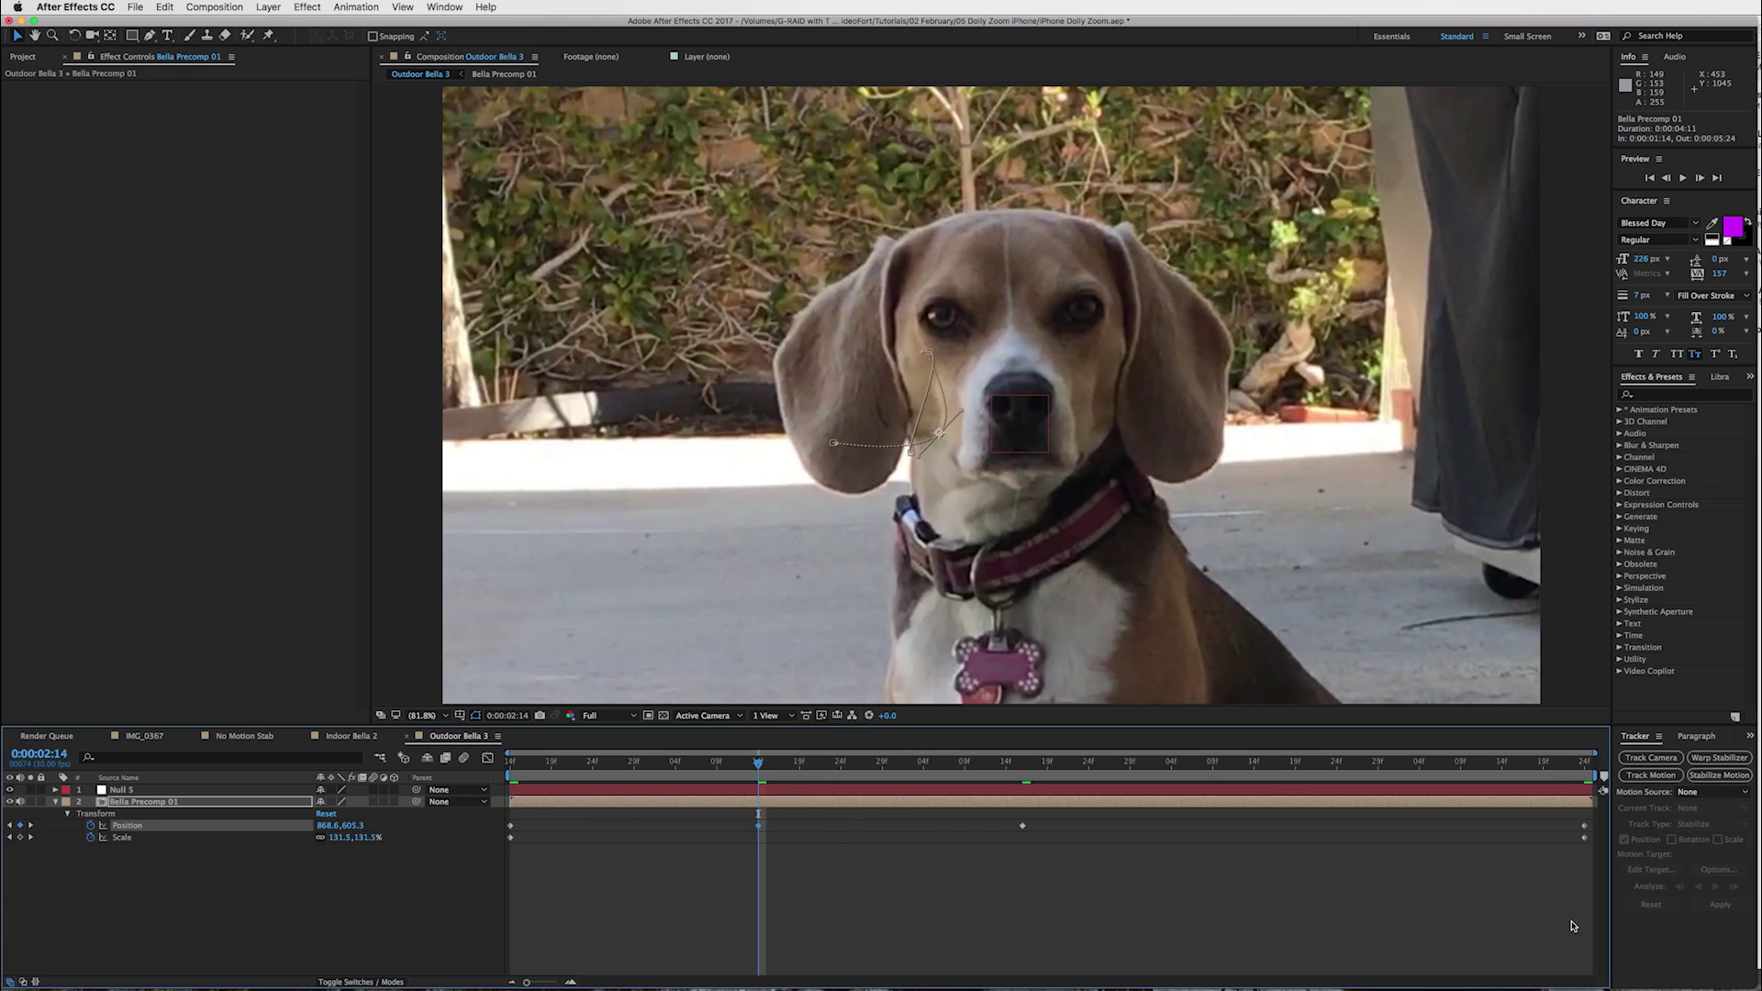
{"action": "left_click_drag", "start_coordinate": [1115, 763], "coordinate": [1361, 764]}
{"action": "left_click_drag", "start_coordinate": [323, 830], "coordinate": [412, 832]}
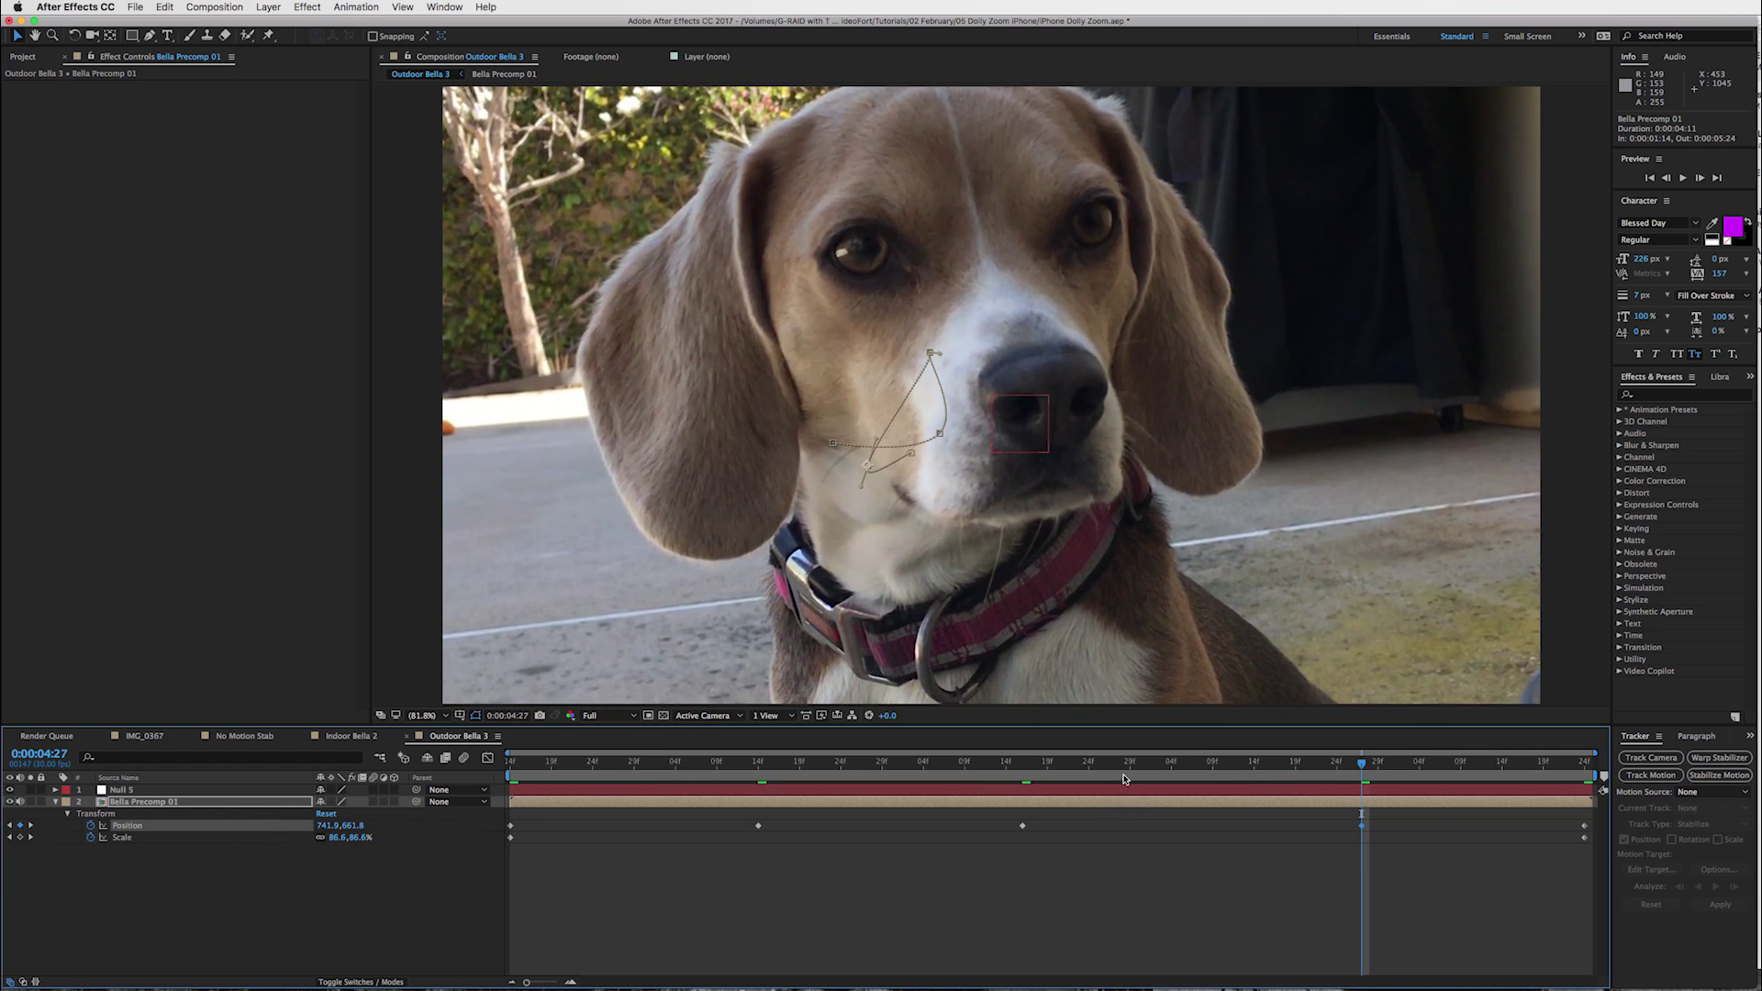
{"action": "left_click_drag", "start_coordinate": [1125, 762], "coordinate": [1072, 763]}
{"action": "left_click", "coordinate": [625, 872]}
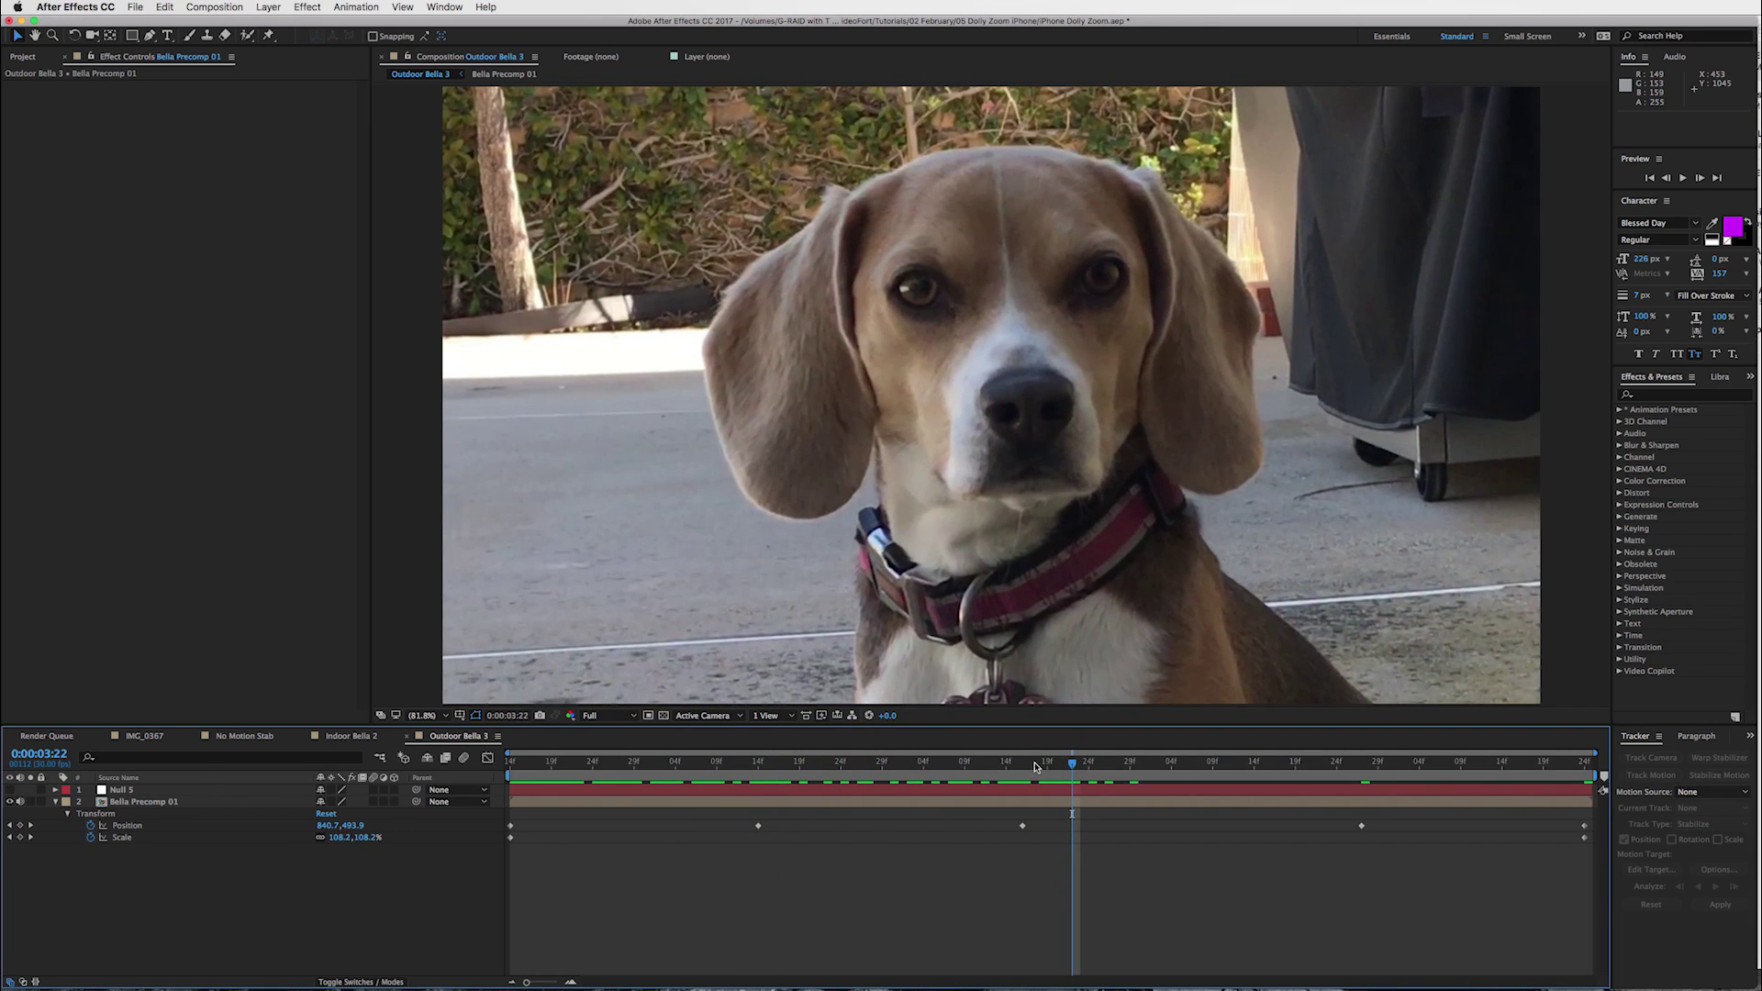
{"action": "left_click_drag", "start_coordinate": [867, 754], "coordinate": [1257, 764]}
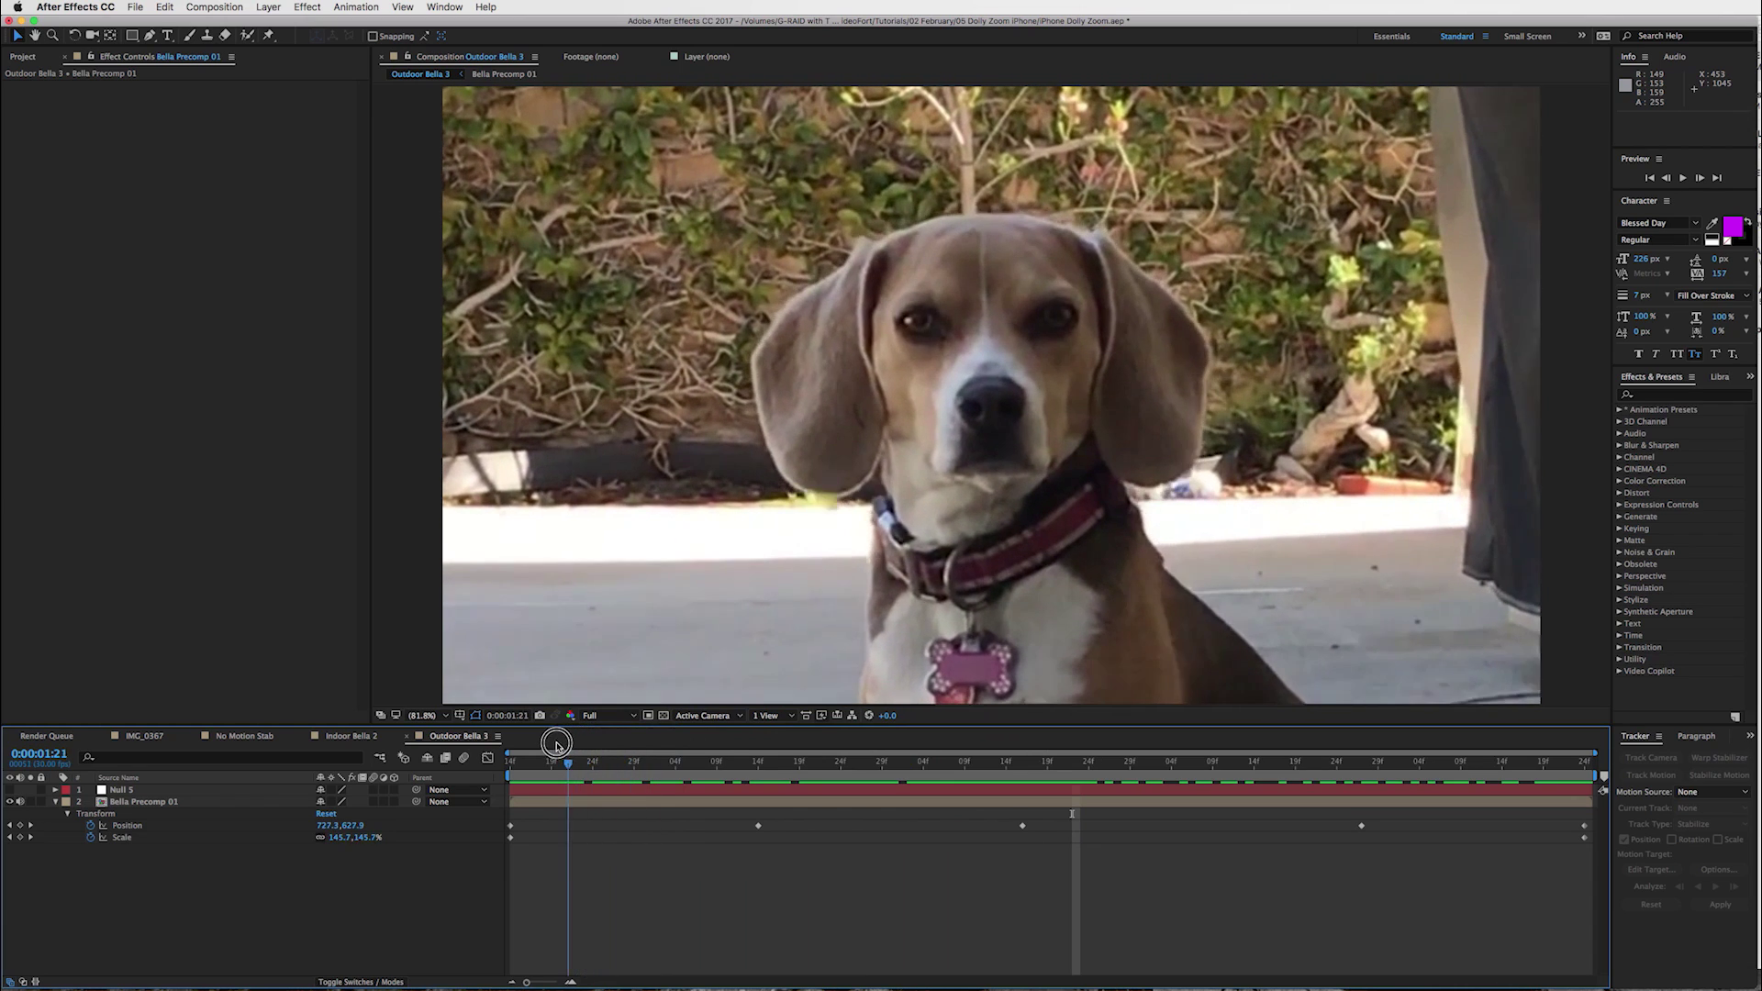
{"action": "left_click_drag", "start_coordinate": [515, 750], "coordinate": [693, 753]}
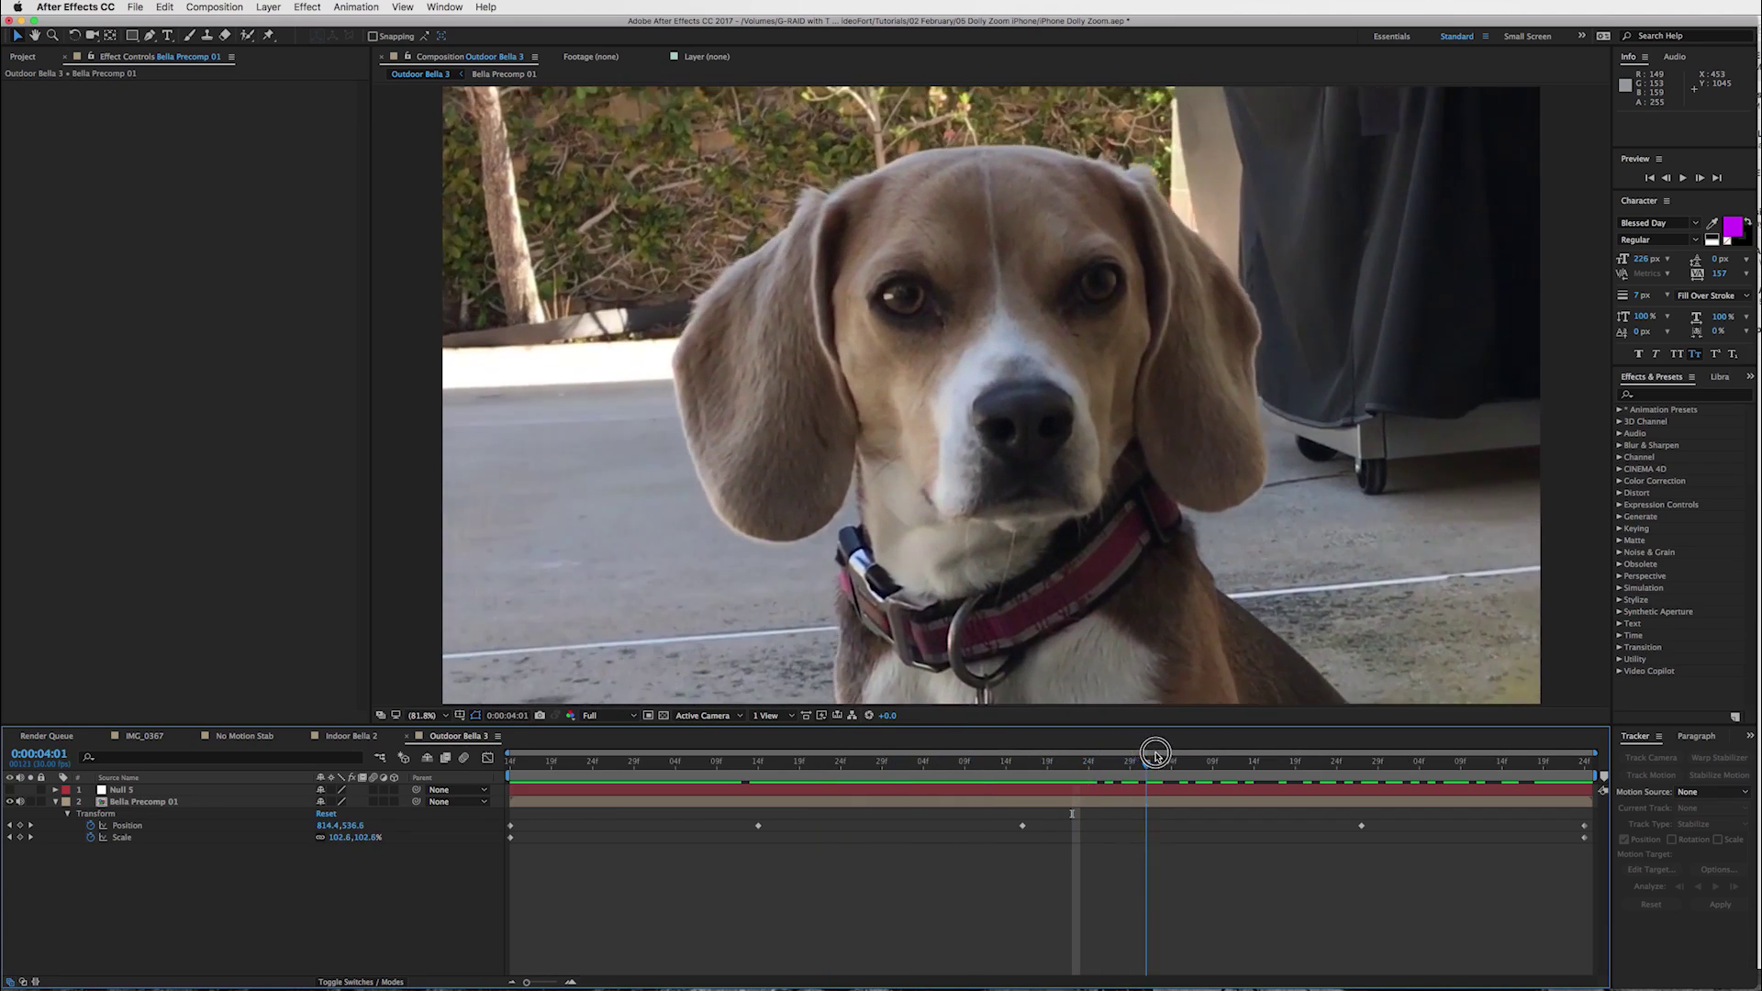
{"action": "left_click_drag", "start_coordinate": [1157, 755], "coordinate": [1329, 771]}
{"action": "left_click_drag", "start_coordinate": [1229, 801], "coordinate": [1045, 754]}
{"action": "left_click_drag", "start_coordinate": [831, 763], "coordinate": [852, 803]}
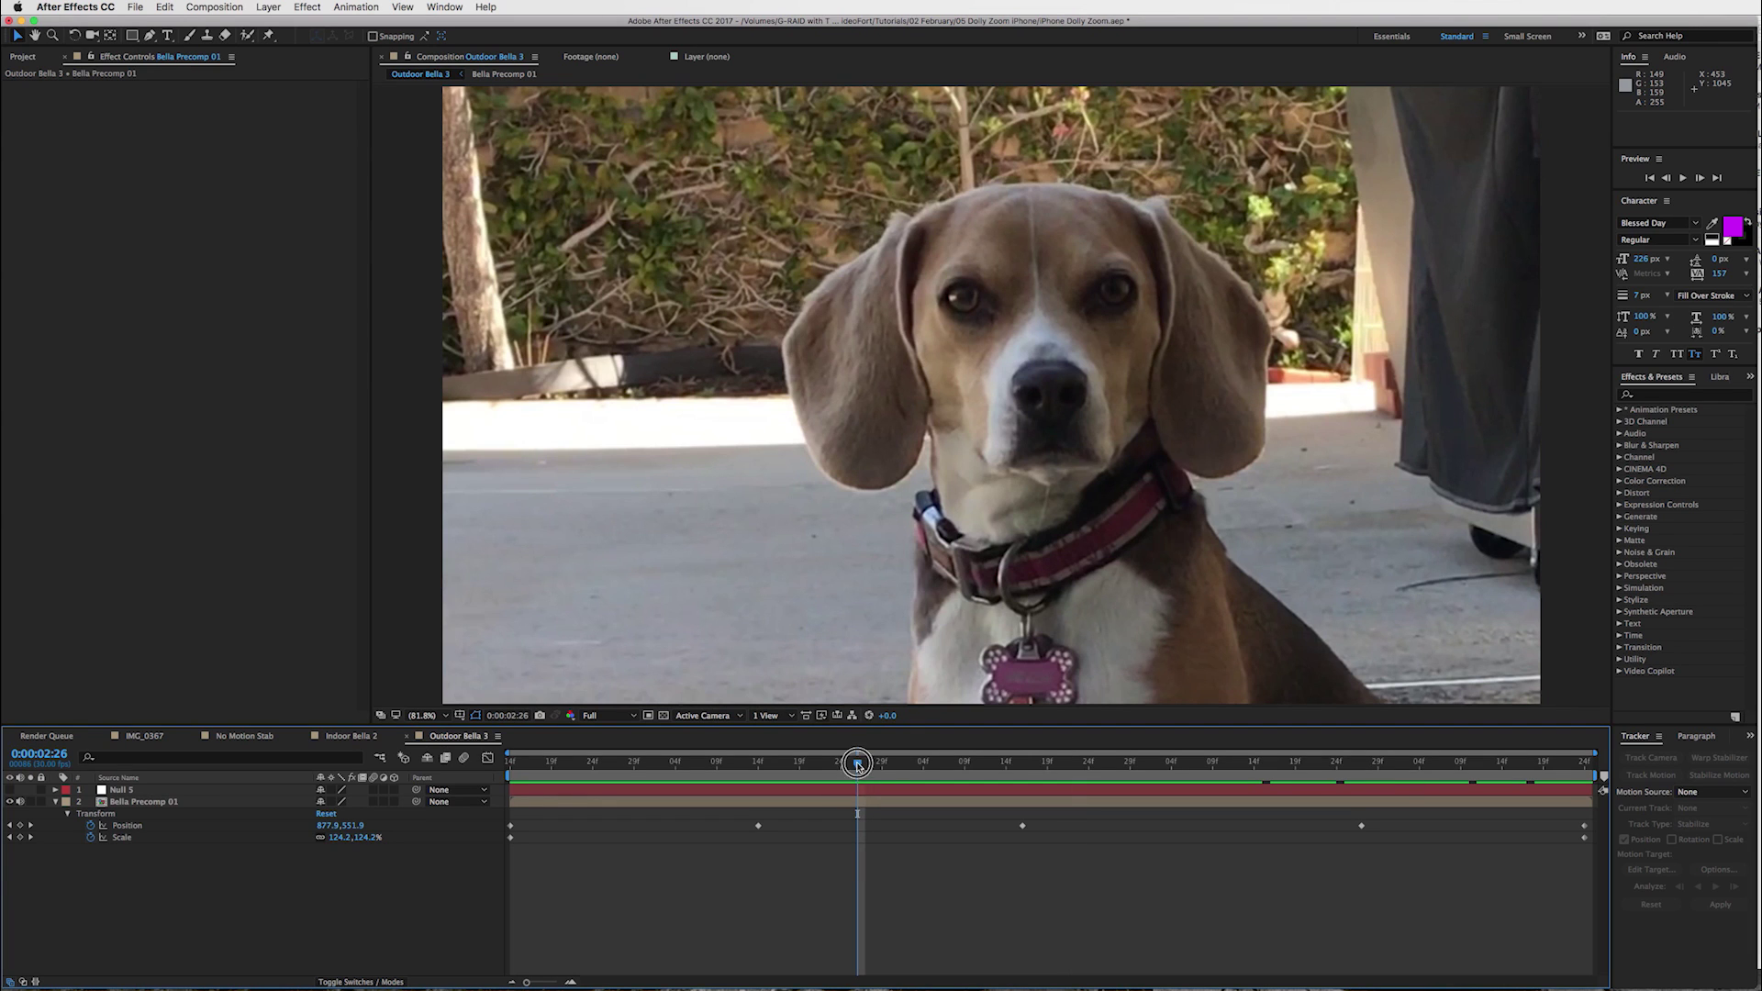
{"action": "left_click_drag", "start_coordinate": [857, 764], "coordinate": [1130, 745]}
Step: Select Bella Precomp 01 and Null 5 together and pre-compose them as 'Pre-comp 100'
{"action": "left_click", "coordinate": [994, 808]}
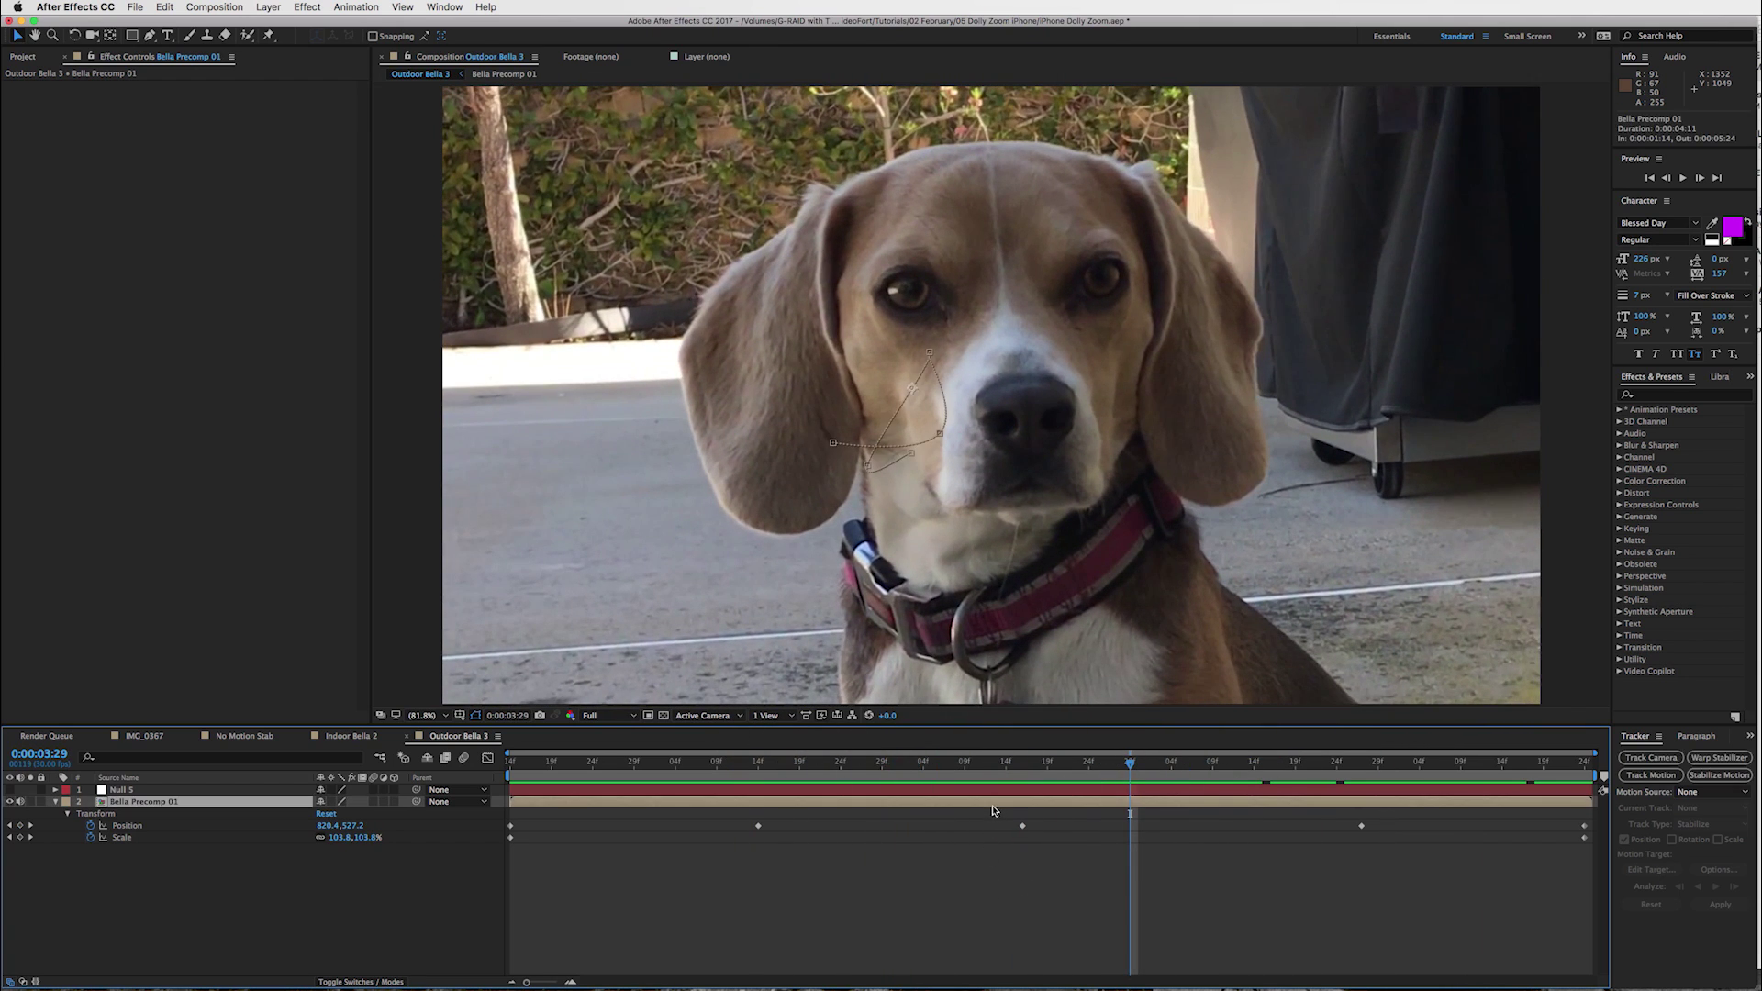
{"action": "left_click", "coordinate": [991, 873]}
{"action": "left_click", "coordinate": [987, 805]}
{"action": "left_click", "coordinate": [1021, 791], "text": "shift"}
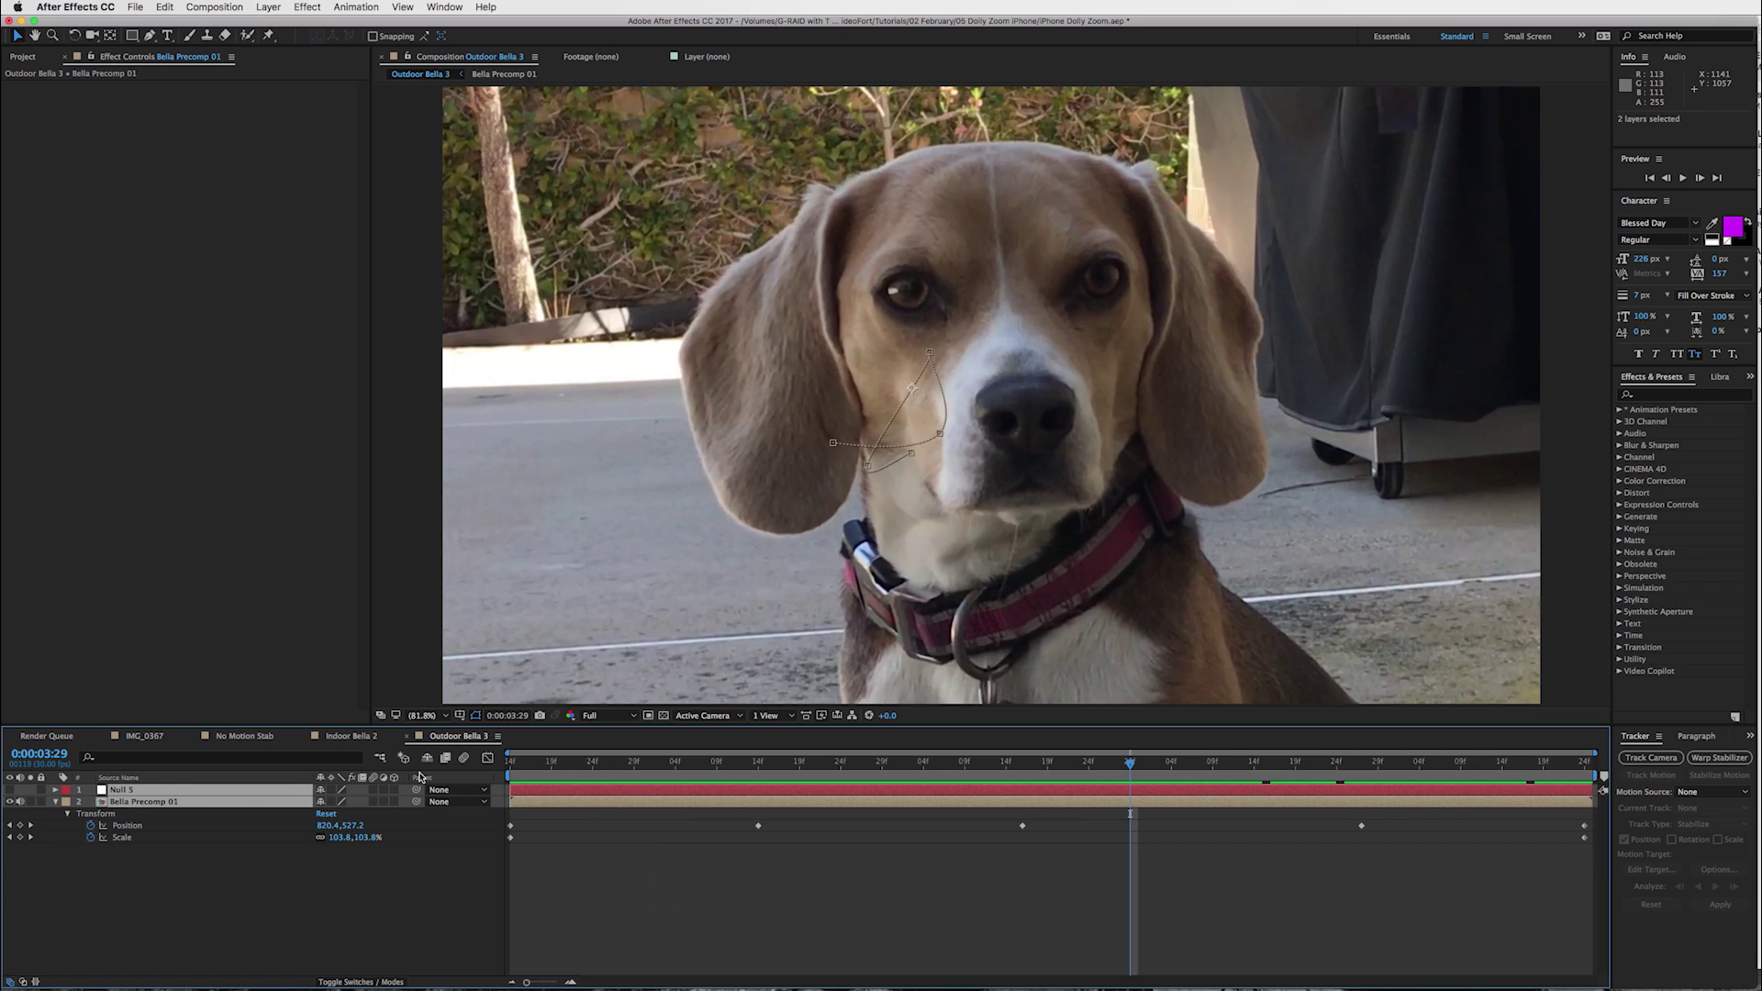
{"action": "left_click", "coordinate": [268, 6]}
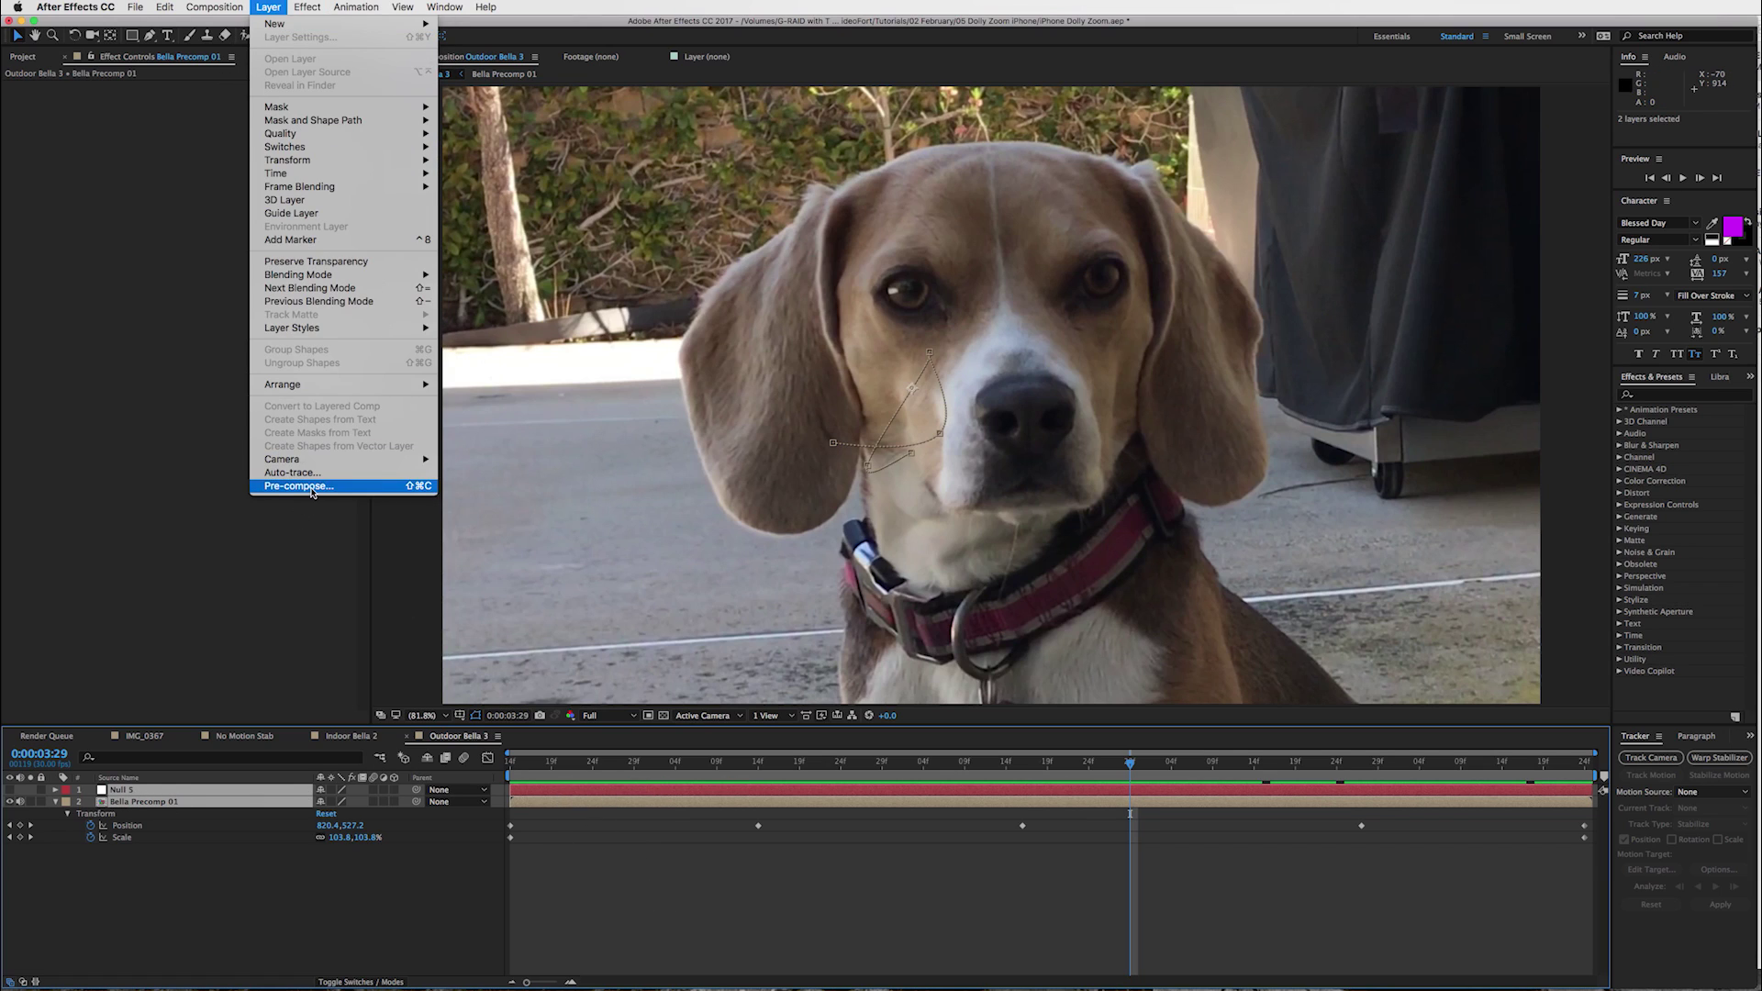
{"action": "left_click", "coordinate": [295, 486]}
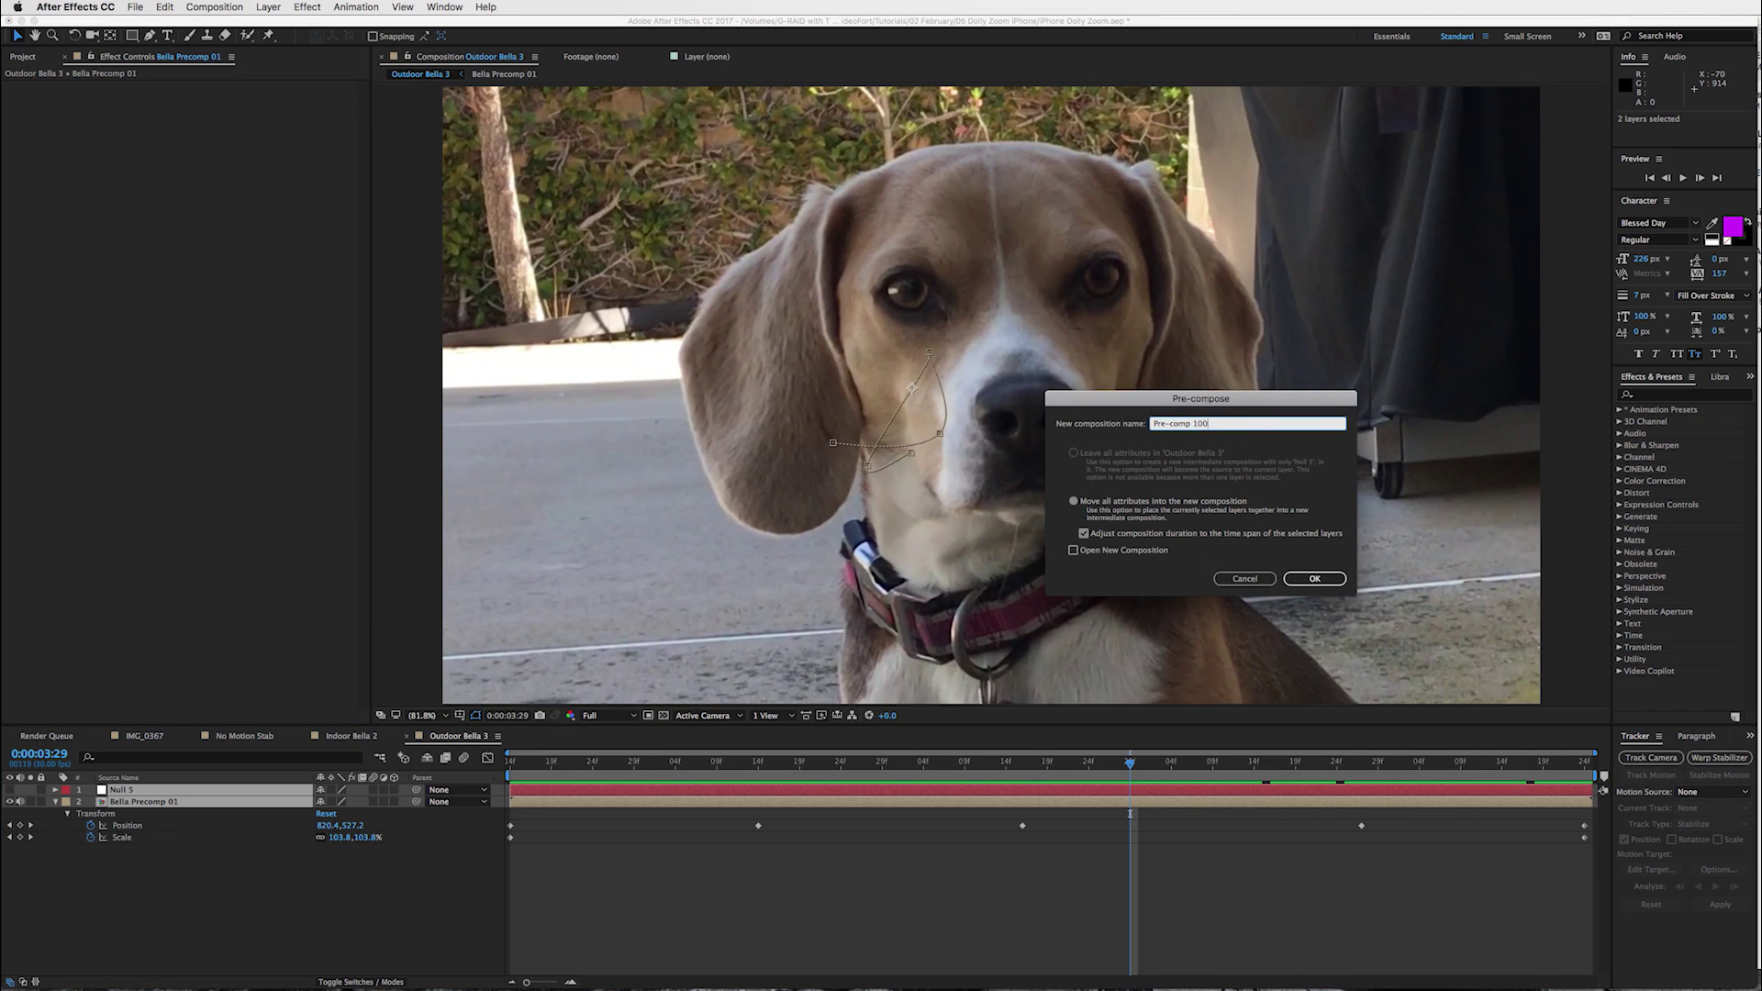
{"action": "key", "text": "Return"}
Step: Enable time remapping on Pre-comp 100, move its end keyframe to 0:00:03:14, and end the work area there
{"action": "left_click", "coordinate": [511, 762]}
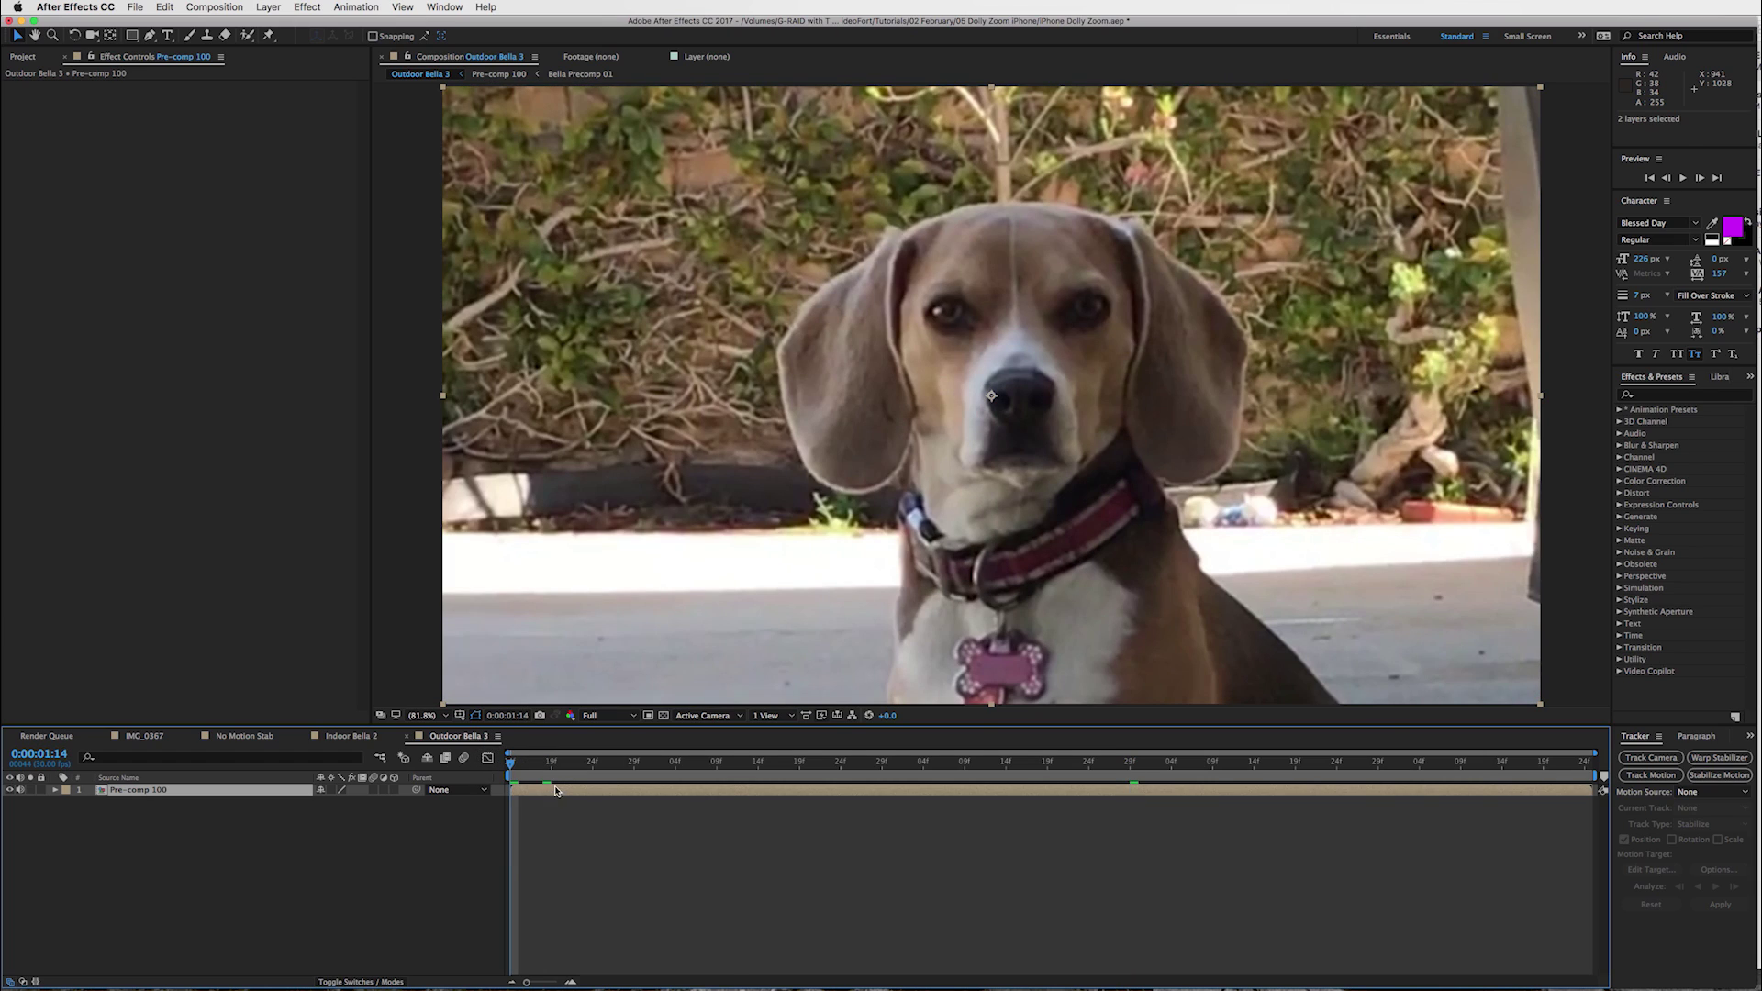
{"action": "right_click", "coordinate": [555, 791]}
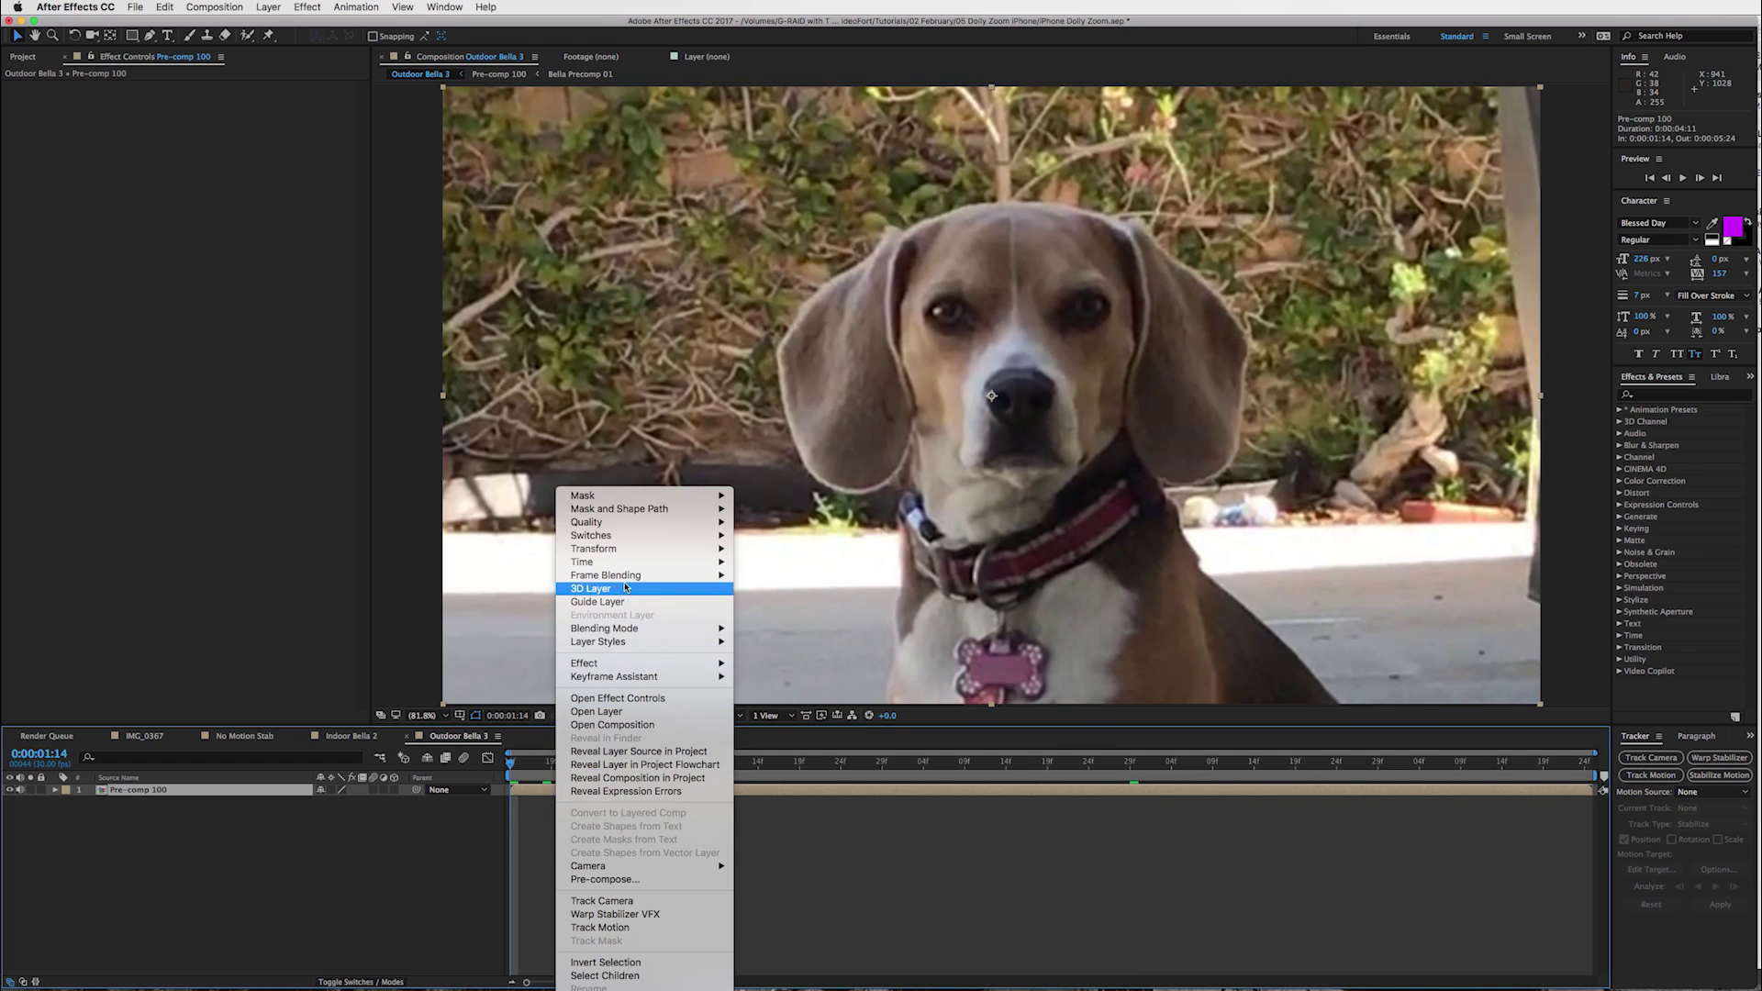
{"action": "mouse_move", "coordinate": [630, 562]}
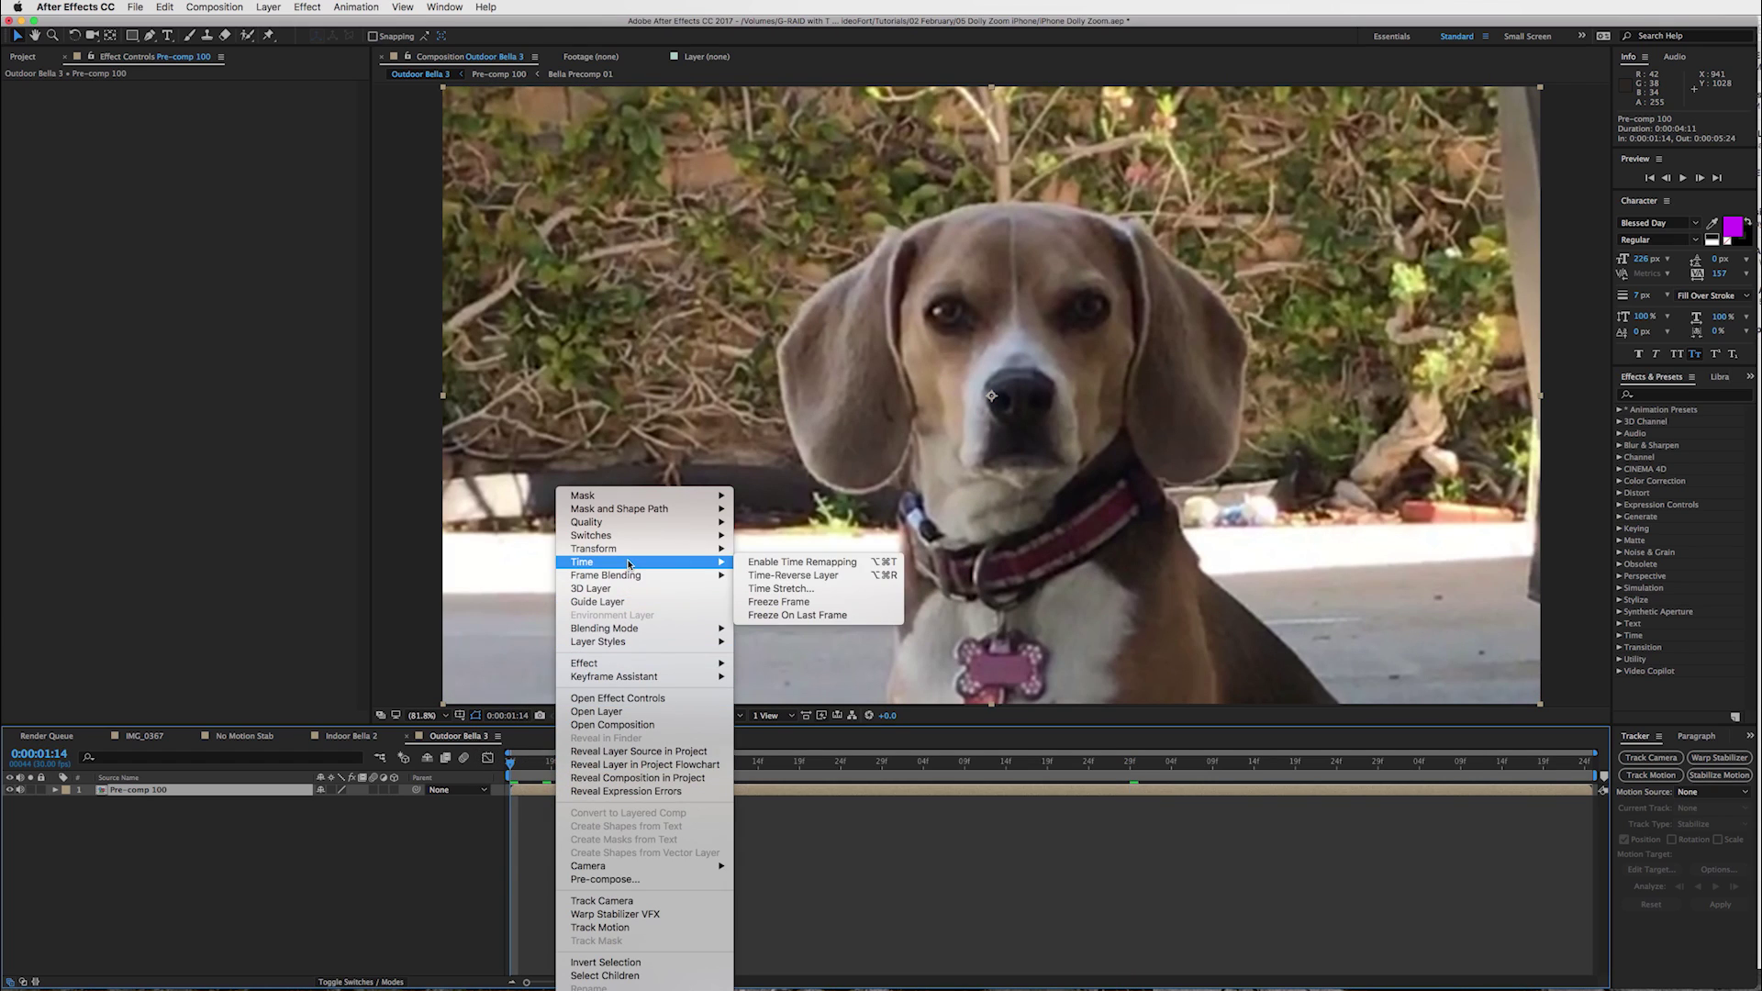
{"action": "left_click", "coordinate": [793, 562]}
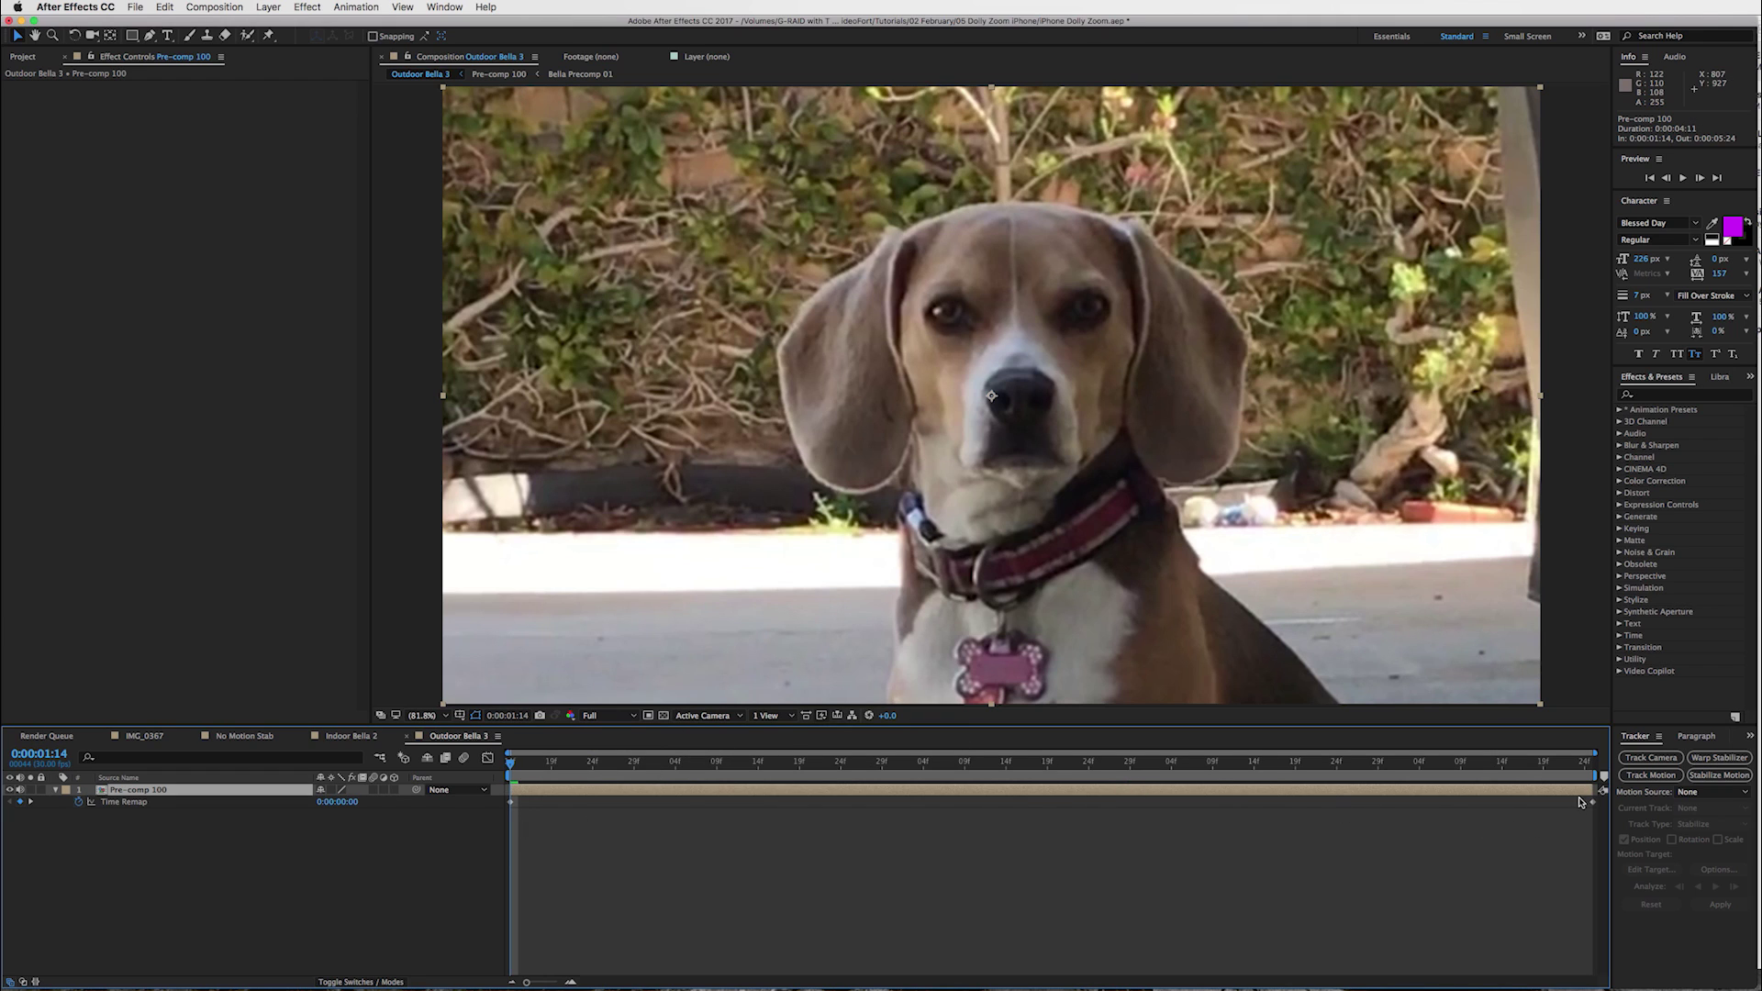
{"action": "left_click", "coordinate": [1007, 763]}
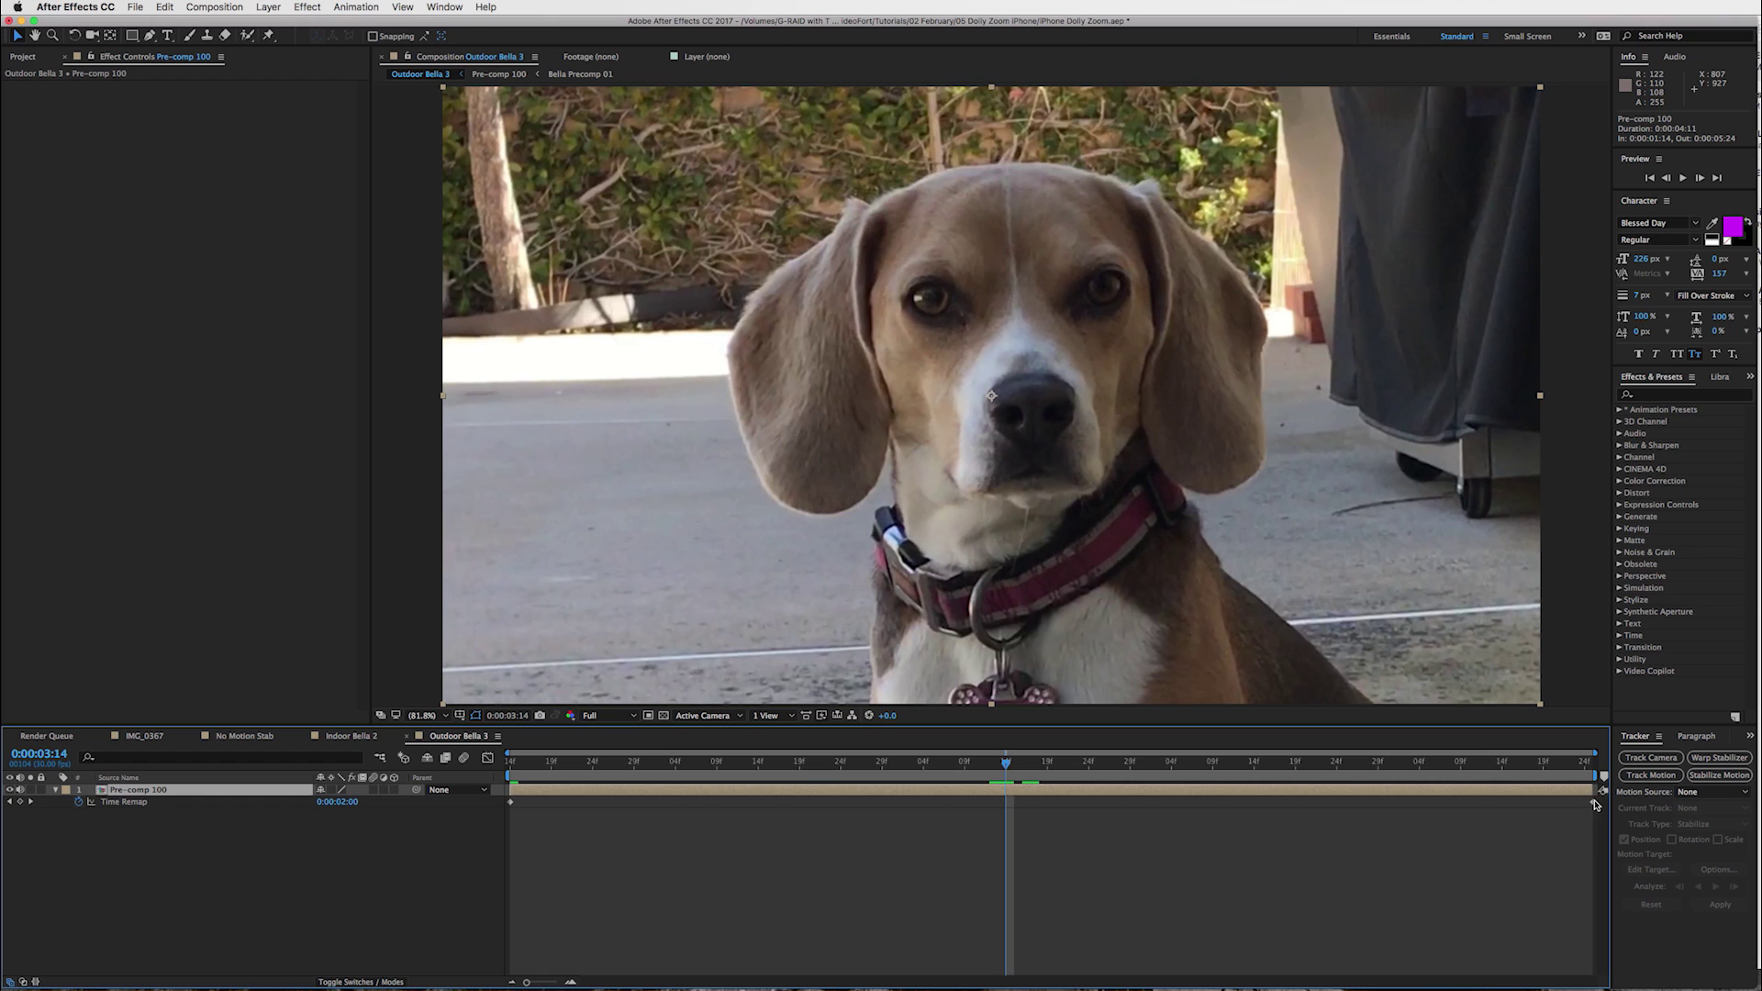
{"action": "left_click_drag", "start_coordinate": [1594, 804], "coordinate": [1006, 812]}
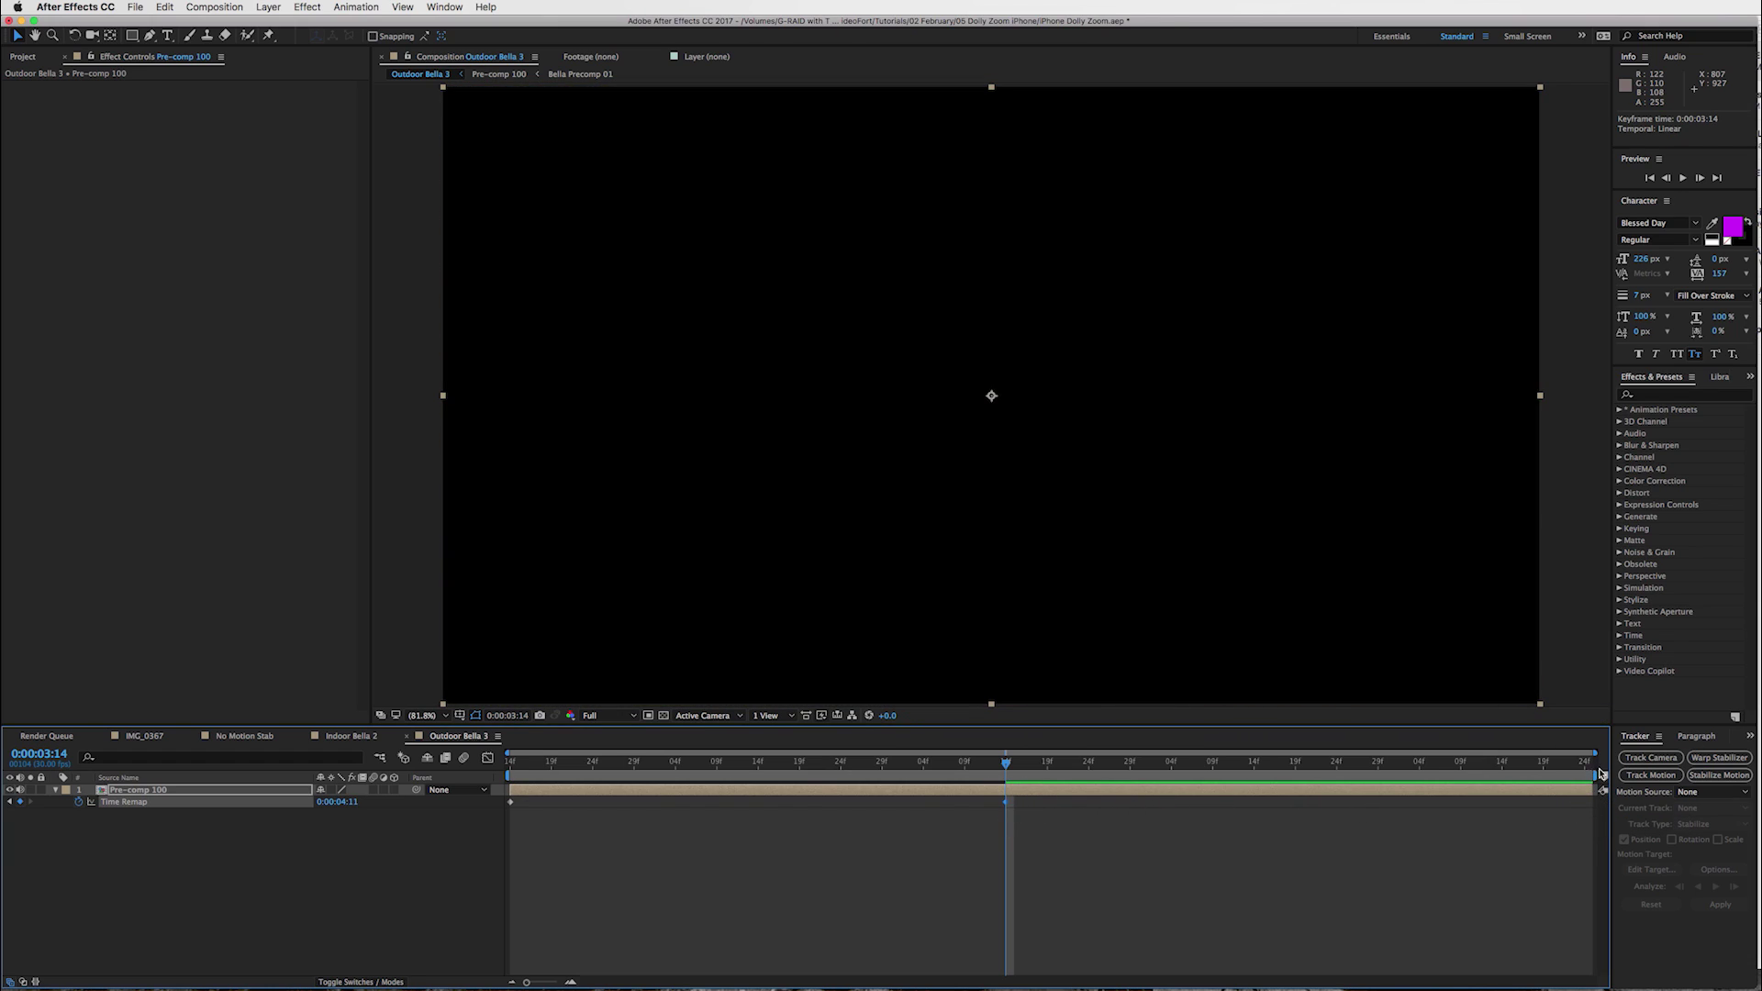
{"action": "left_click_drag", "start_coordinate": [1593, 775], "coordinate": [578, 764]}
Step: In Chrome, browse the Goodfellas and Evolution of the Zoom Dolly tabs, then return to Vertigo Effect - 7 Examples
{"action": "key", "text": "super+Tab"}
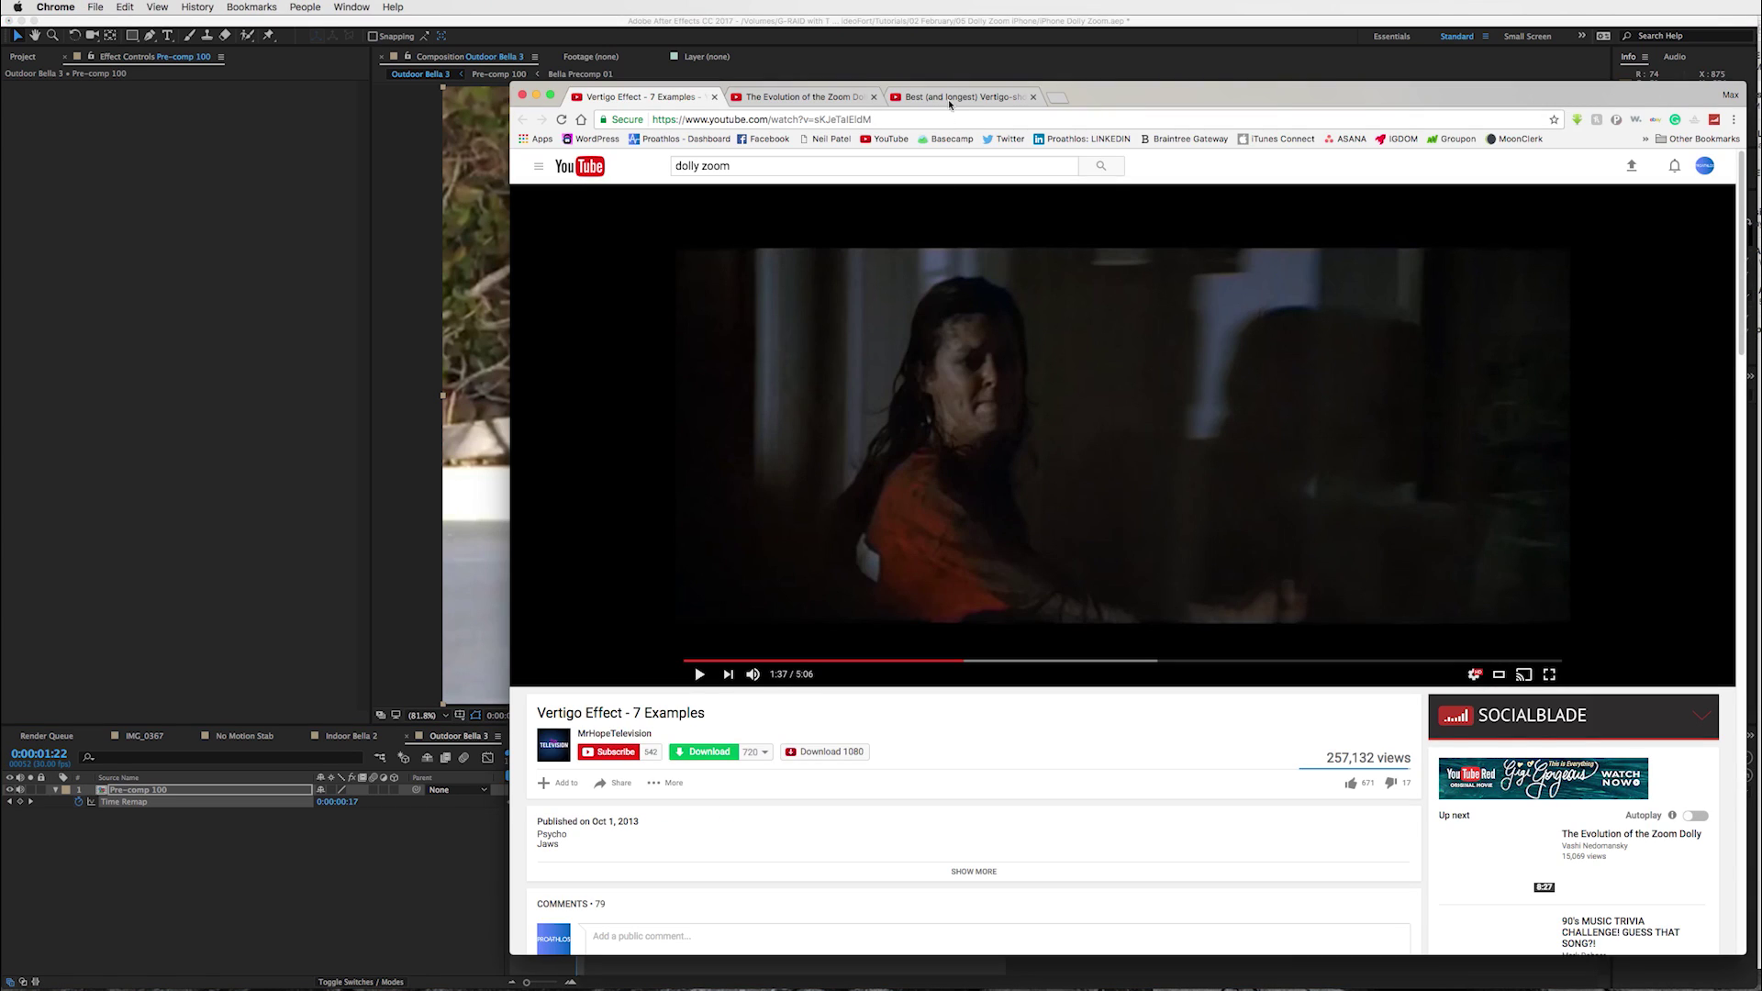
{"action": "left_click", "coordinate": [950, 99]}
{"action": "left_click", "coordinate": [821, 99]}
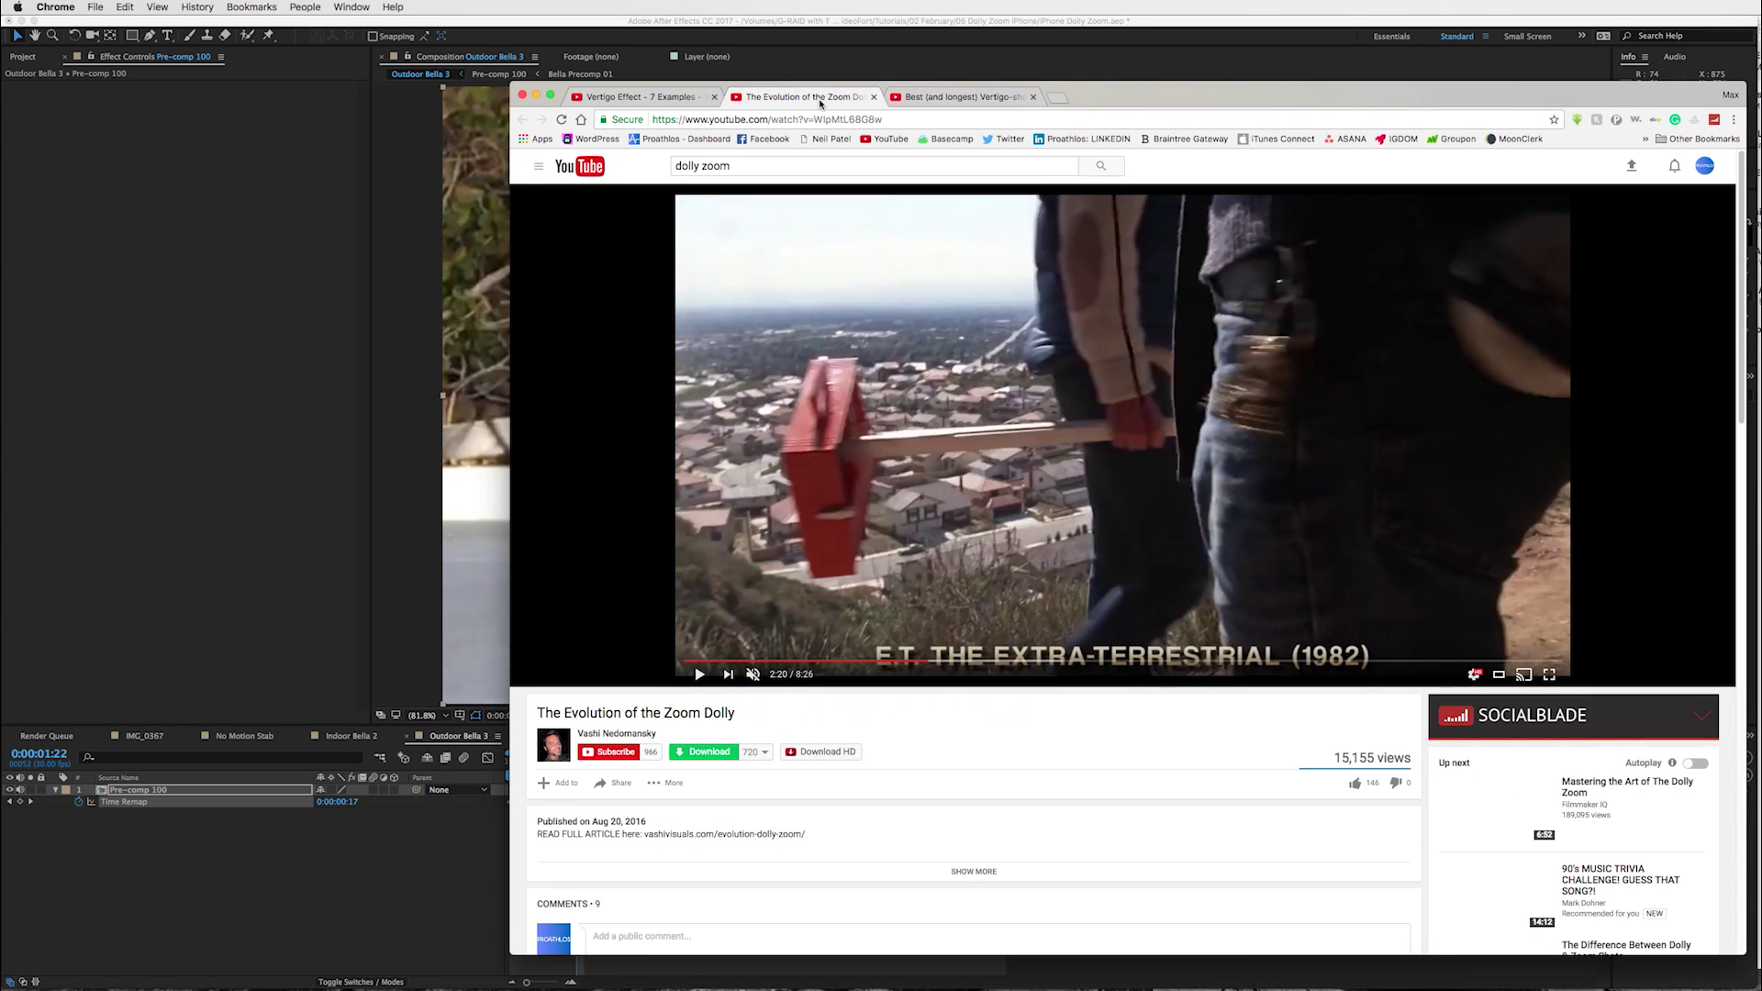
{"action": "left_click", "coordinate": [689, 99]}
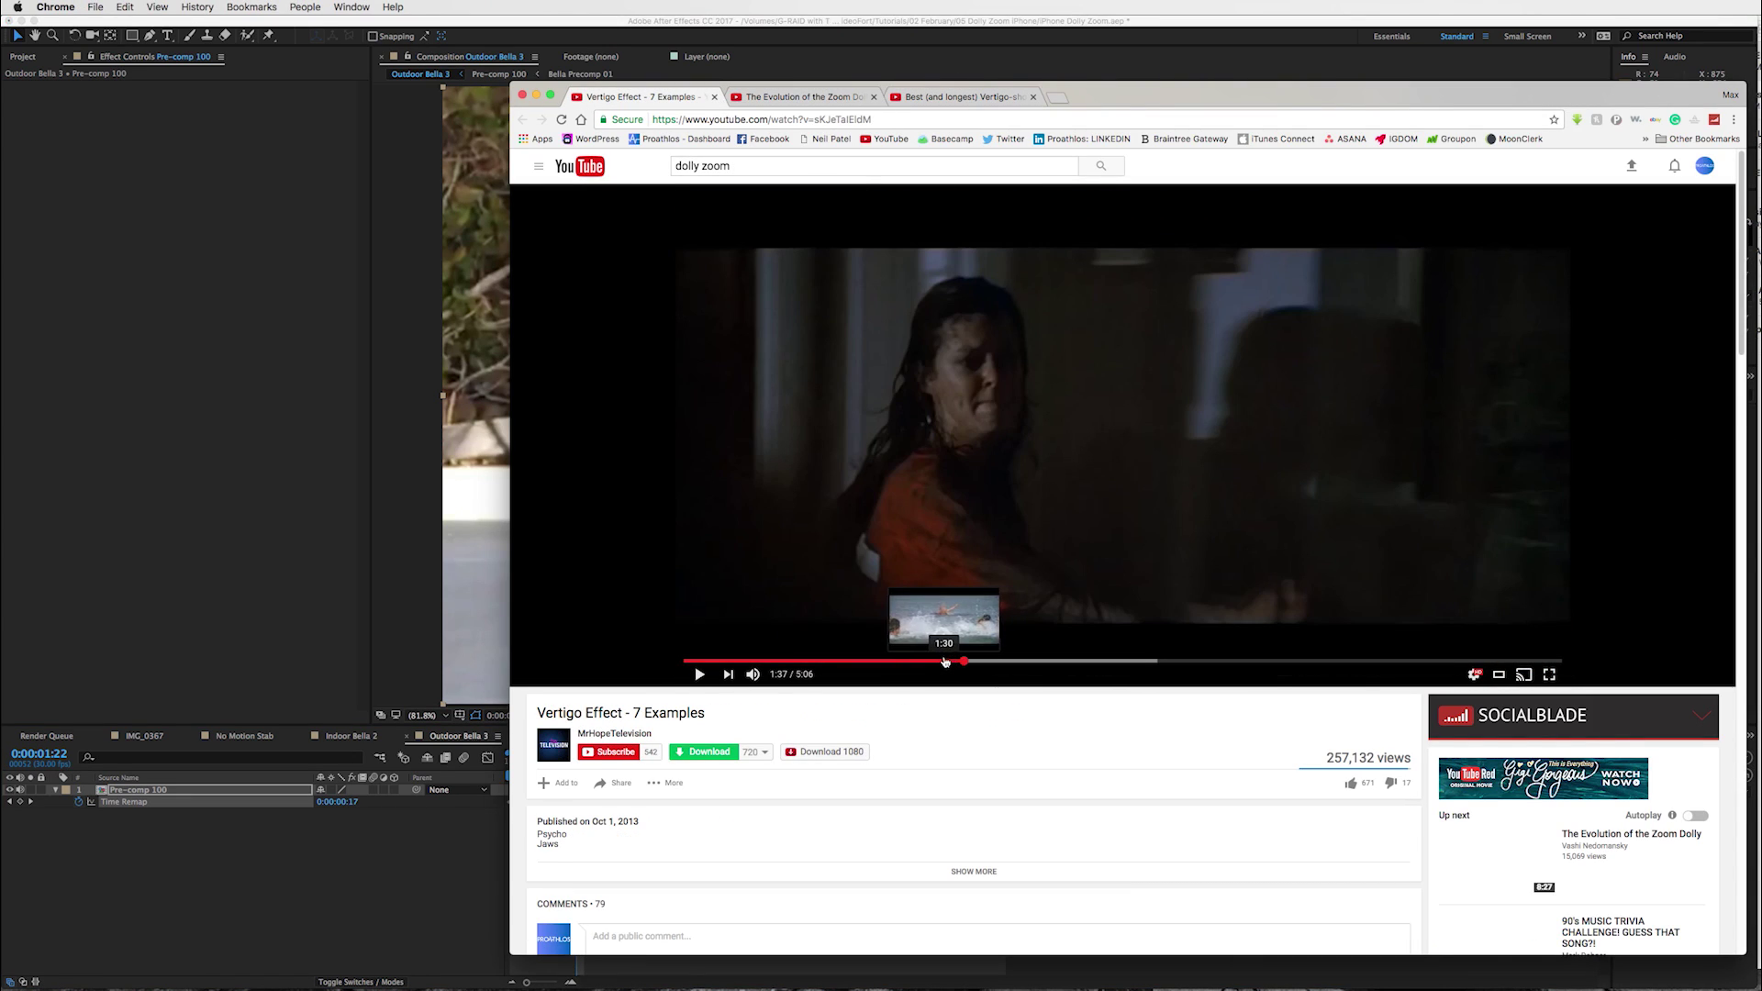
Step: Watch the Jaws dolly zoom example from about 1:30, then pause it
{"action": "left_click", "coordinate": [944, 661]}
{"action": "left_click", "coordinate": [1047, 529]}
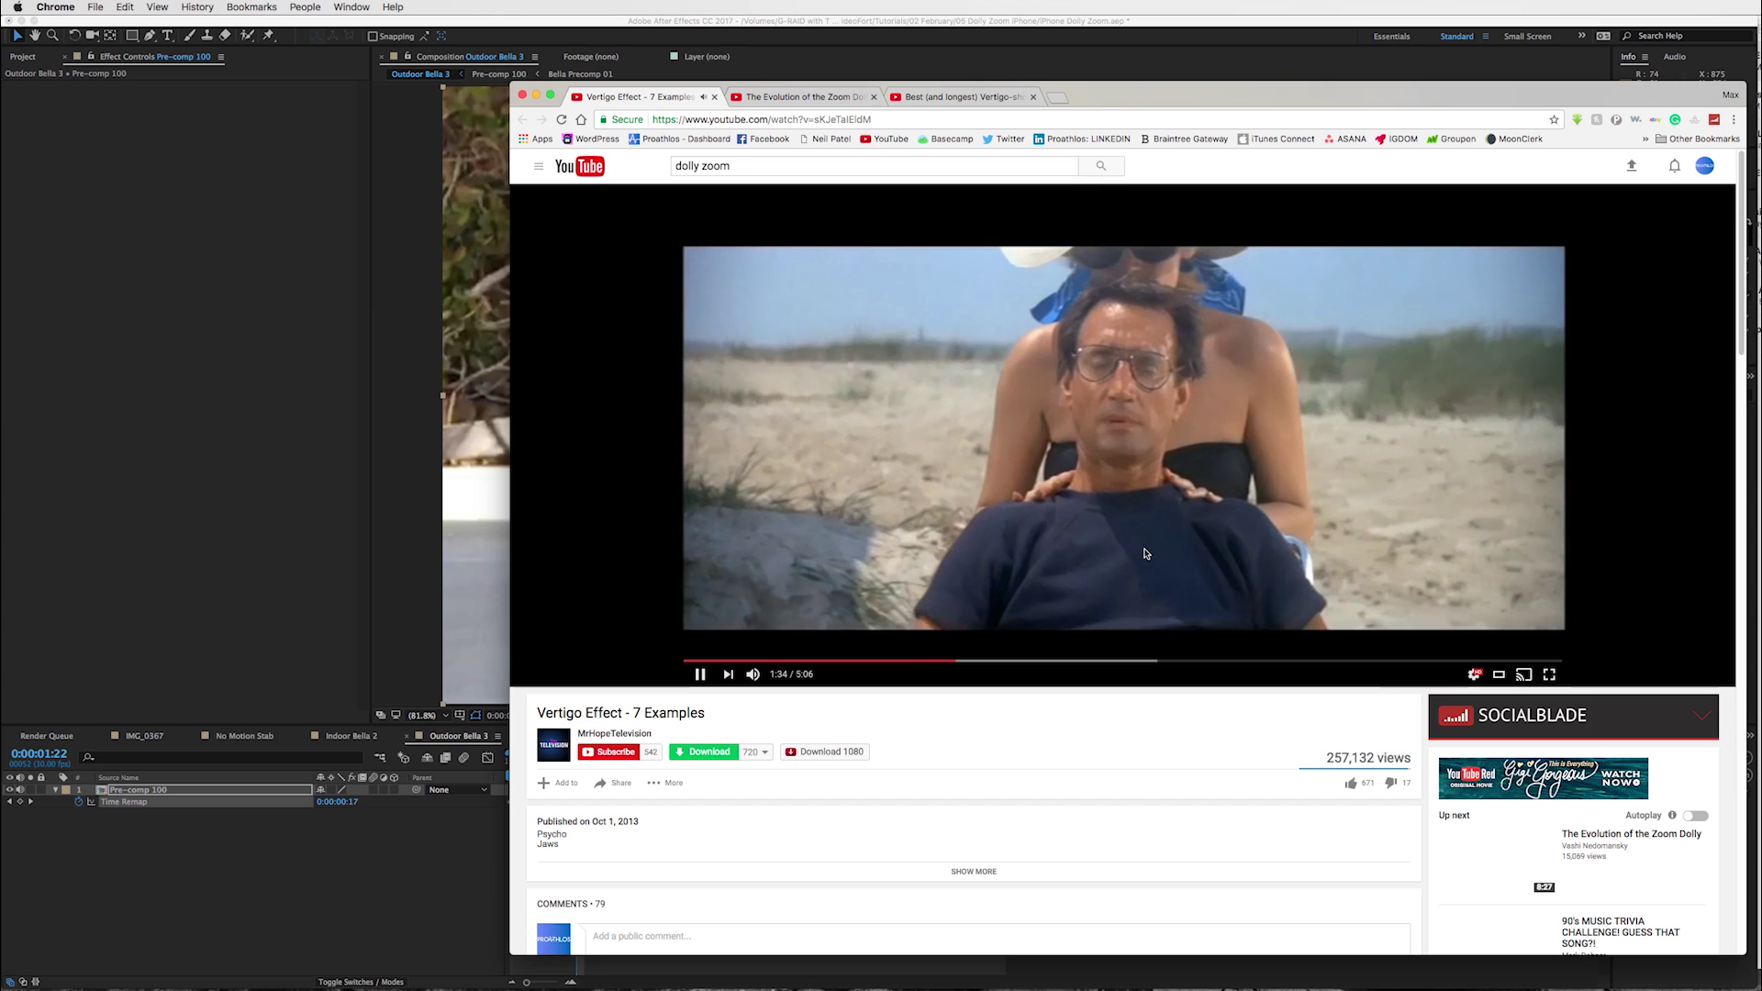
{"action": "left_click", "coordinate": [1321, 437]}
{"action": "left_click", "coordinate": [977, 22]}
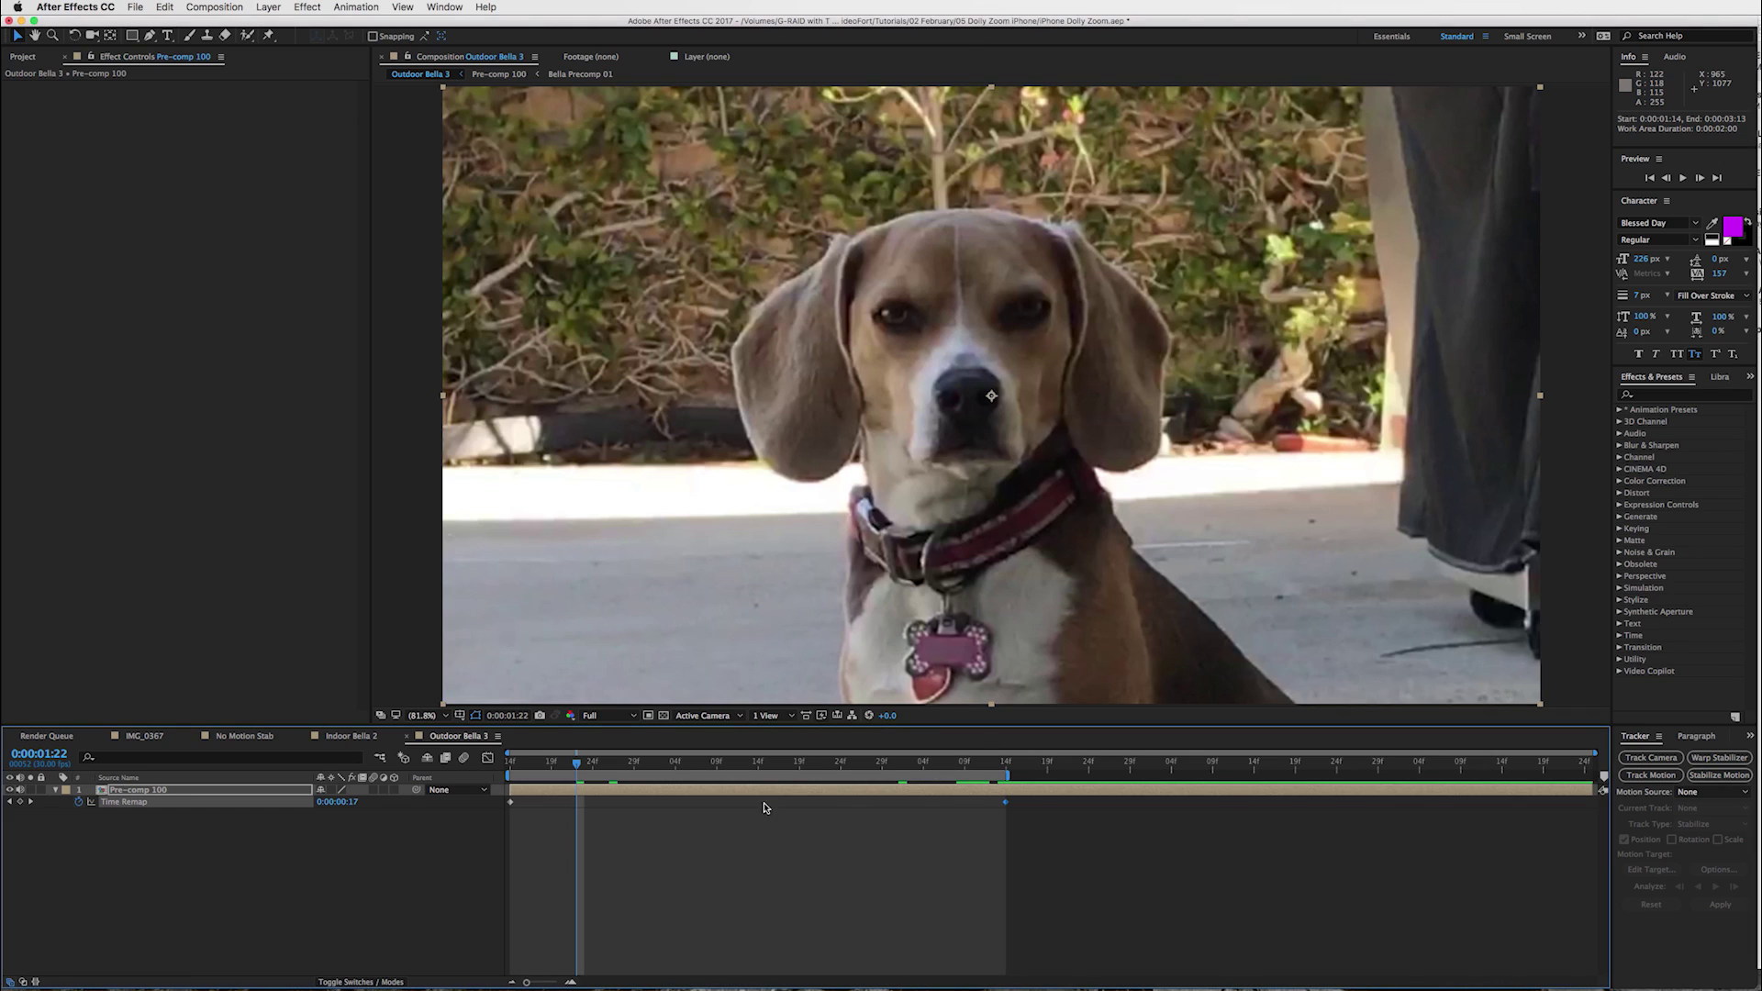
{"action": "mouse_move", "coordinate": [592, 767]}
{"action": "left_mouse_down"}
{"action": "mouse_move", "coordinate": [925, 764]}
{"action": "mouse_move", "coordinate": [569, 765]}
{"action": "left_mouse_up"}
{"action": "left_click", "coordinate": [1689, 181]}
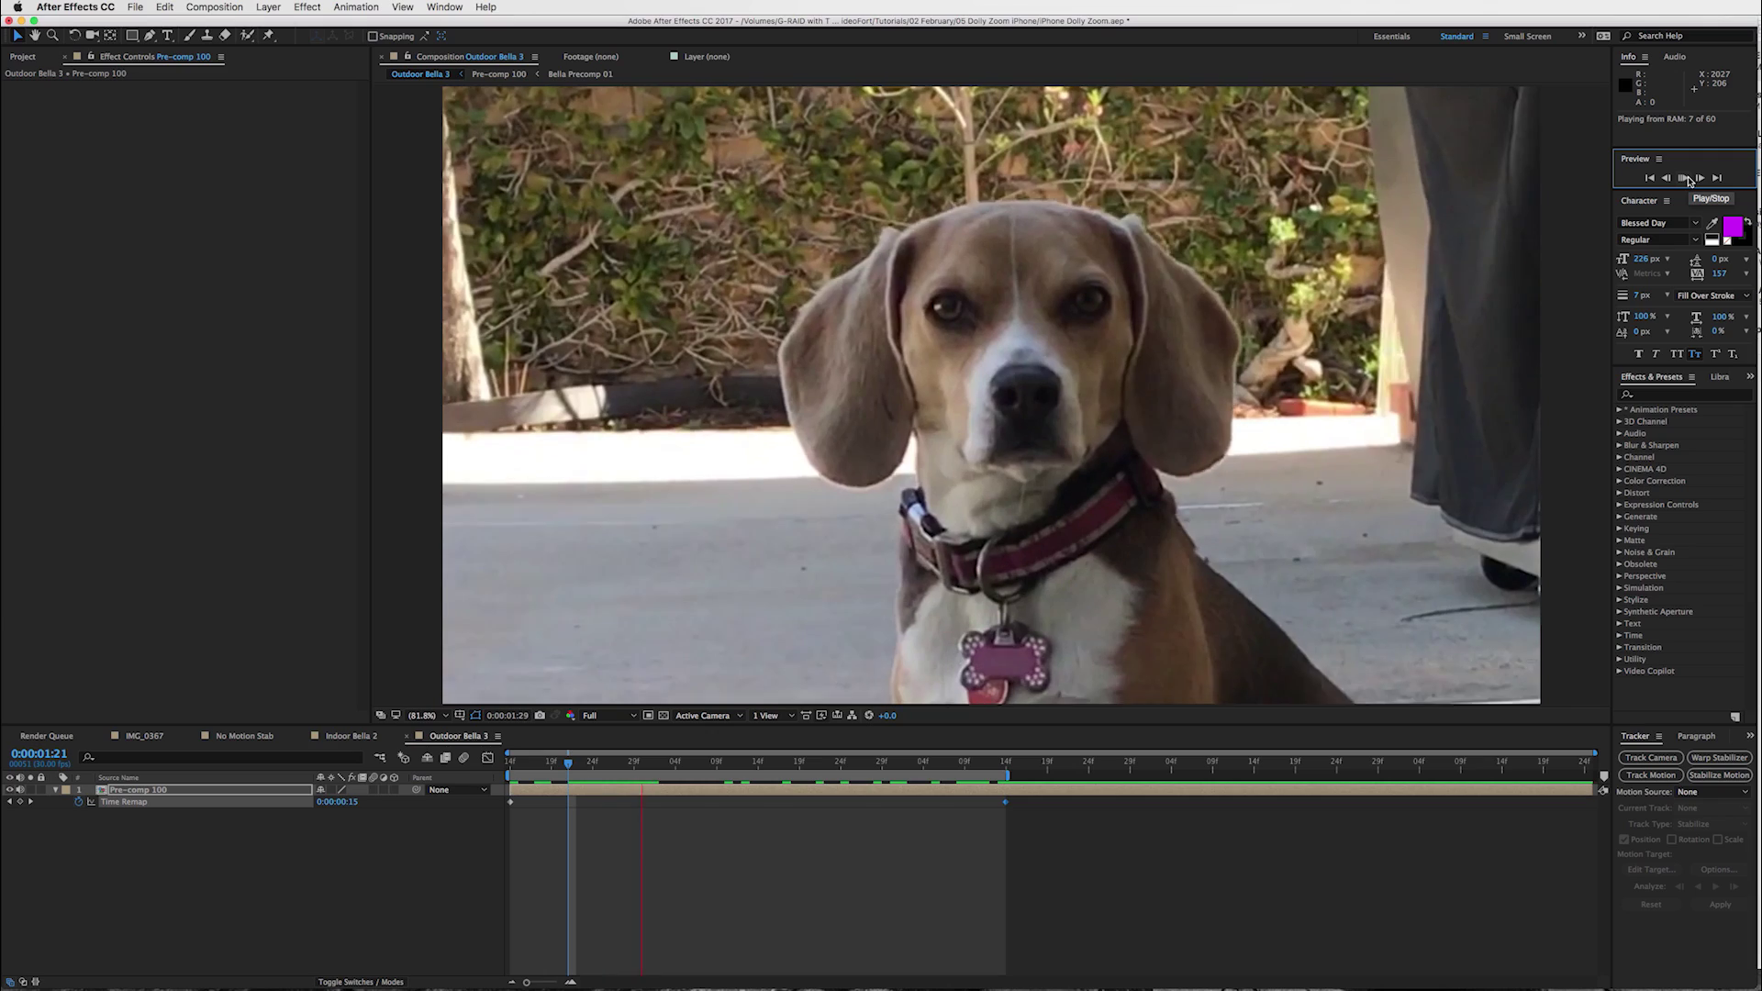